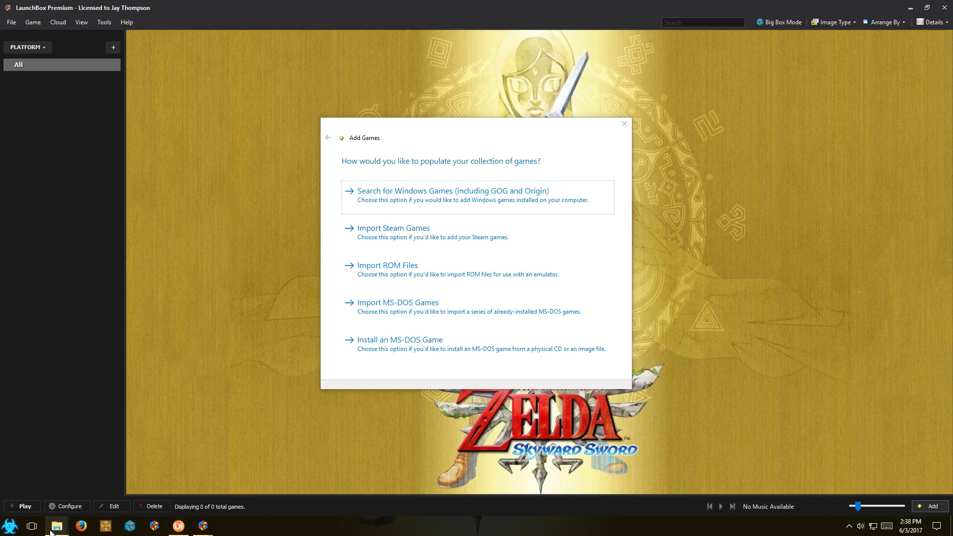
- Switch to File Explorer and look through the .7z game archives in the ScummVM ROM folder
mouse_move(52, 530)
mouse_move(268, 450)
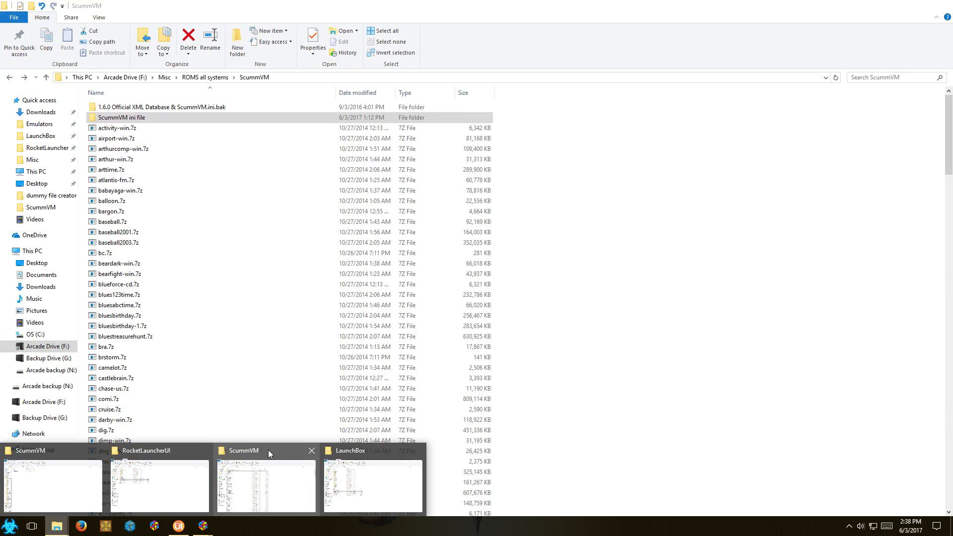
left_click(268, 451)
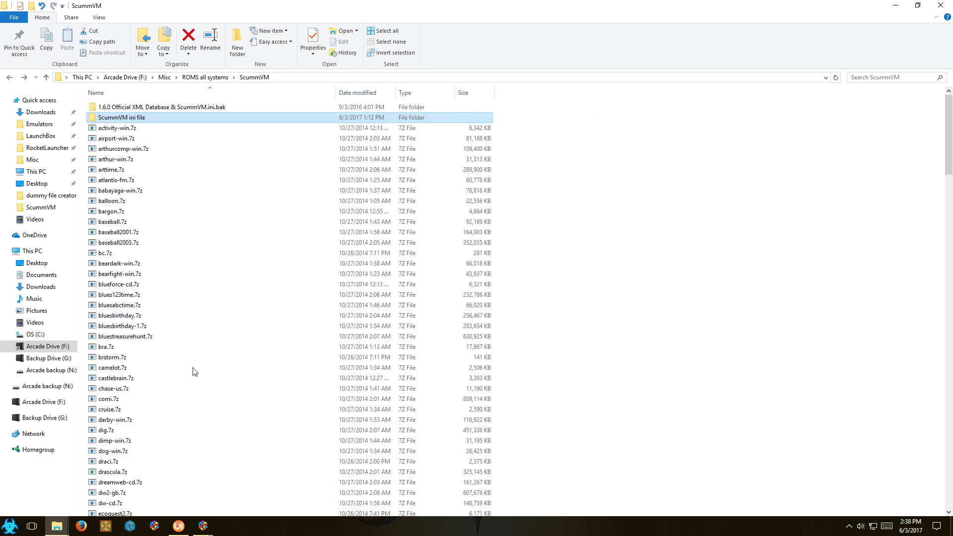
scroll(162, 298, "down", 2)
left_click(134, 241)
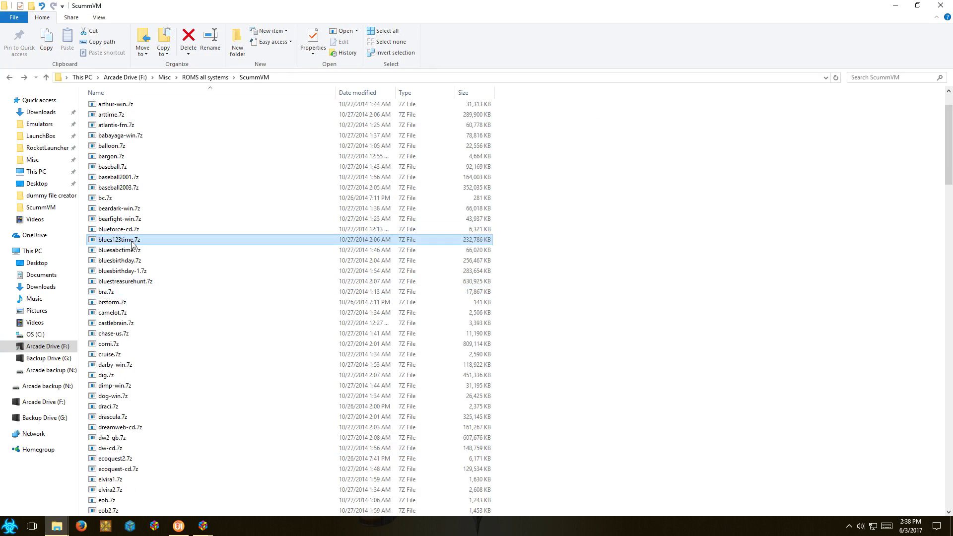
left_click(123, 325)
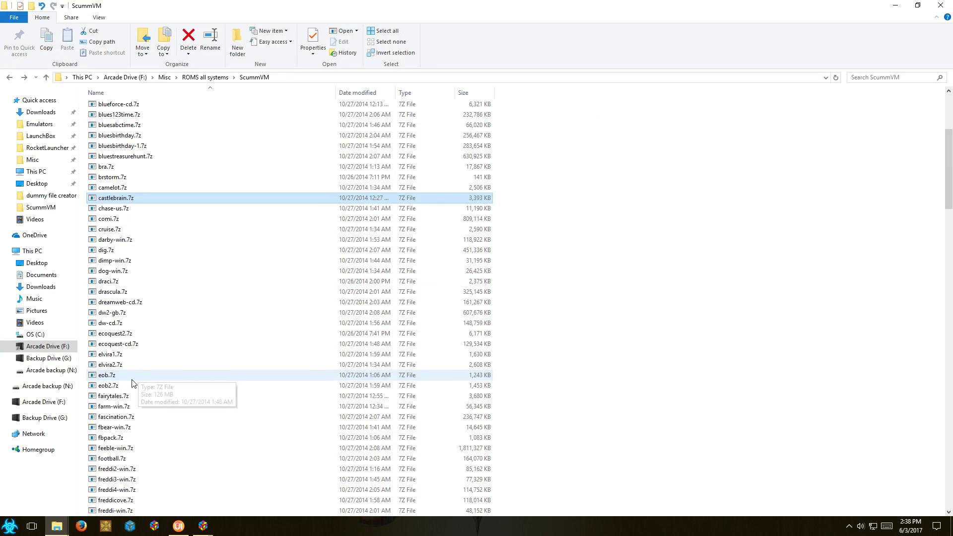
scroll(242, 318, "up", 1)
scroll(243, 320, "up", 1)
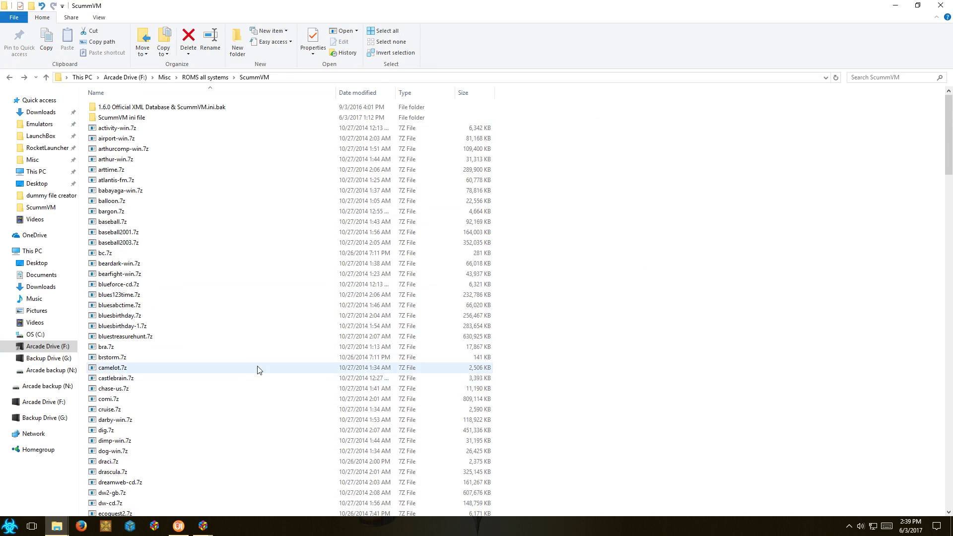
- Switch back to LaunchBox's Add Games window and shift it slightly
left_click(201, 527)
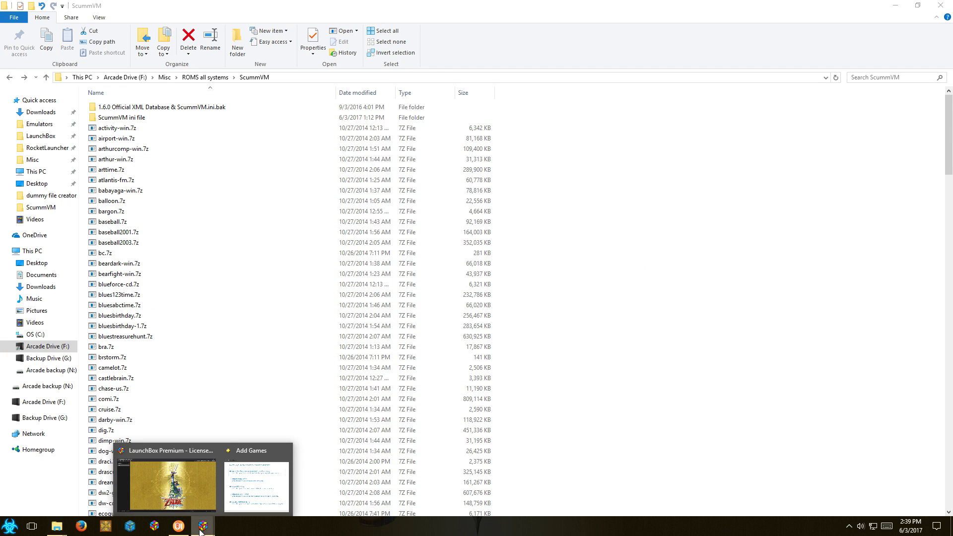
left_click(245, 479)
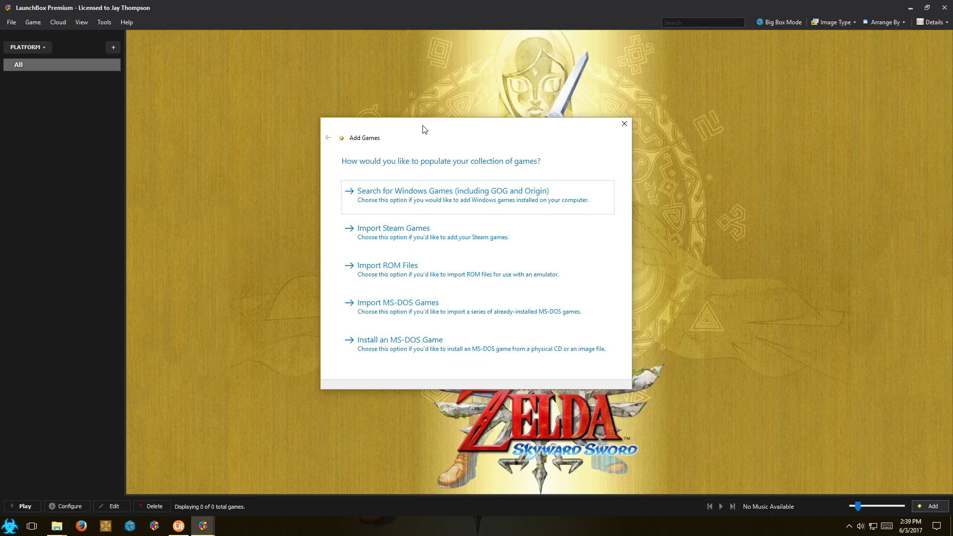
left_click_drag(423, 124, 426, 133)
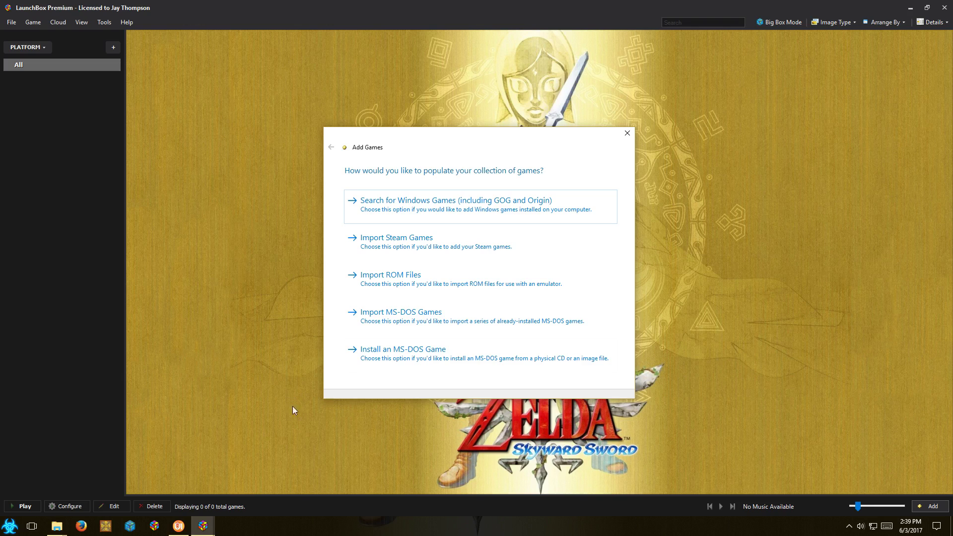
- Switch to File Explorer's ScummVM folder, view the "1.6.0 Official XML Database & ScummVM.ini.bak" subfolder's contents, and select the "ScummVM ini file" folder
mouse_move(60, 527)
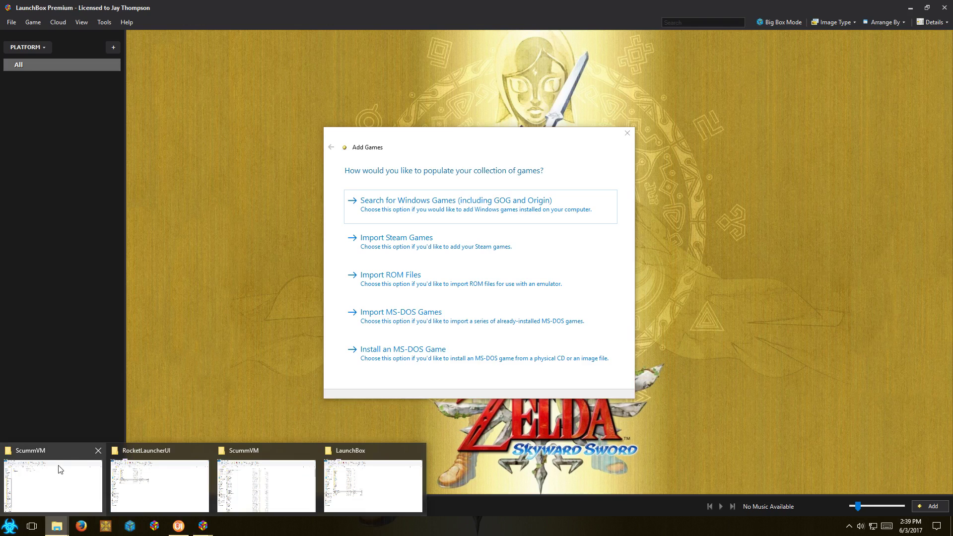
left_click(266, 479)
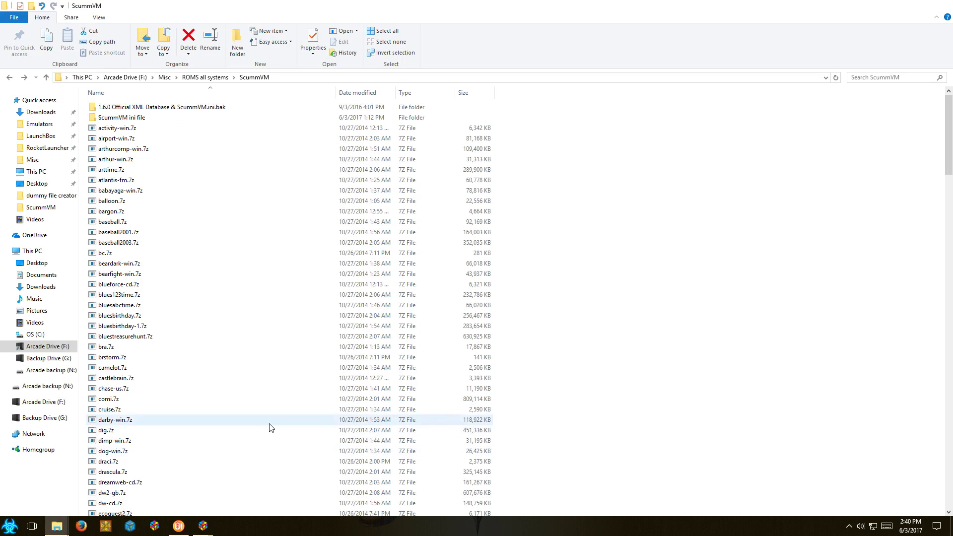
double_click(169, 110)
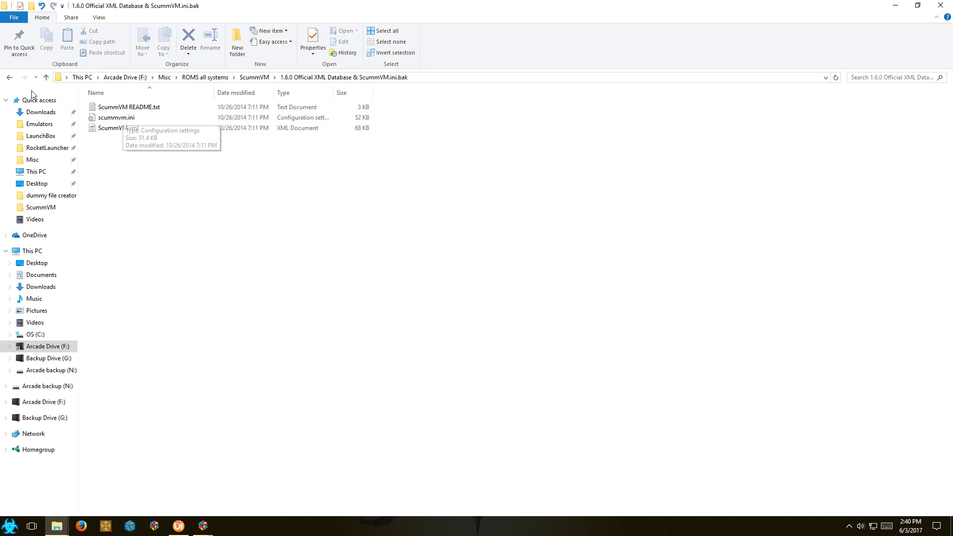
left_click(9, 78)
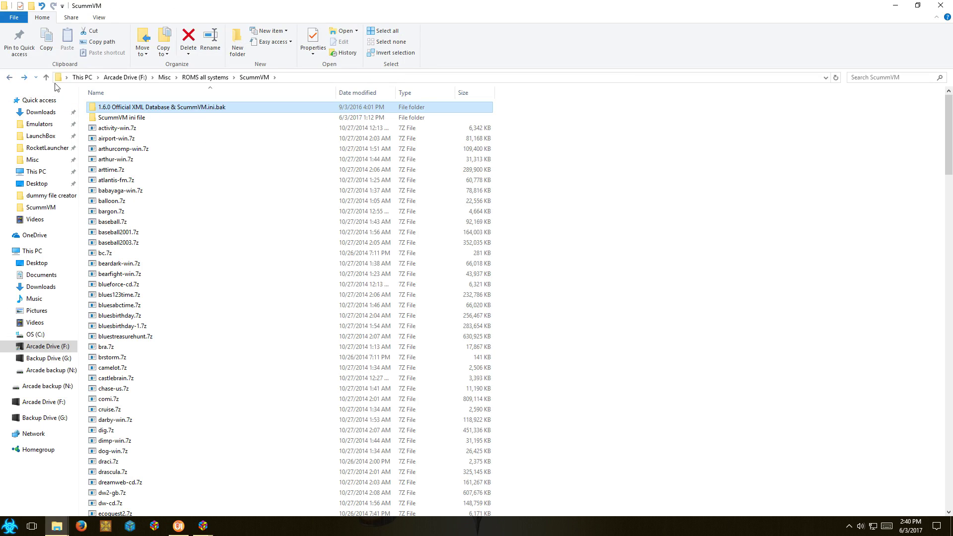
left_click(116, 119)
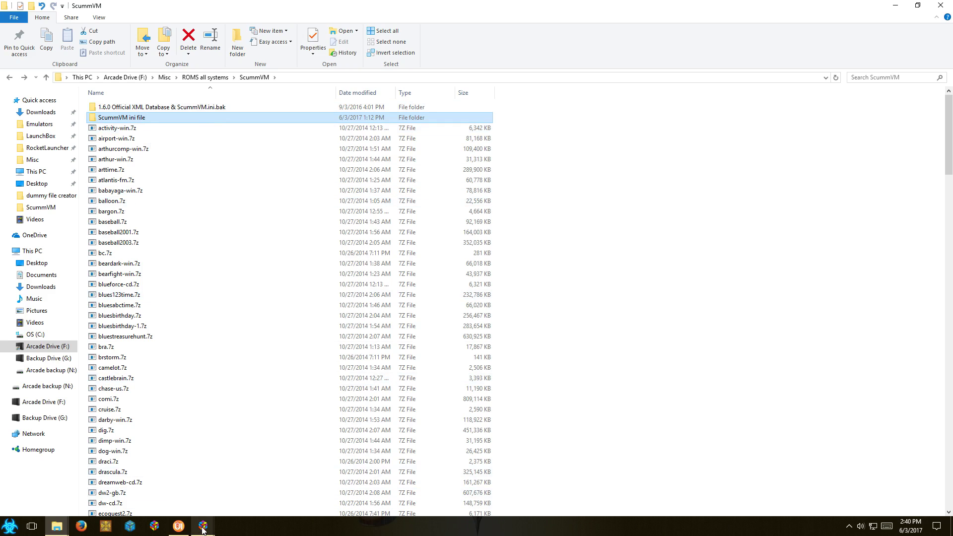
- Return to LaunchBox's Add Games window, start the ROM file import and open the file selection for adding individual files
mouse_move(203, 530)
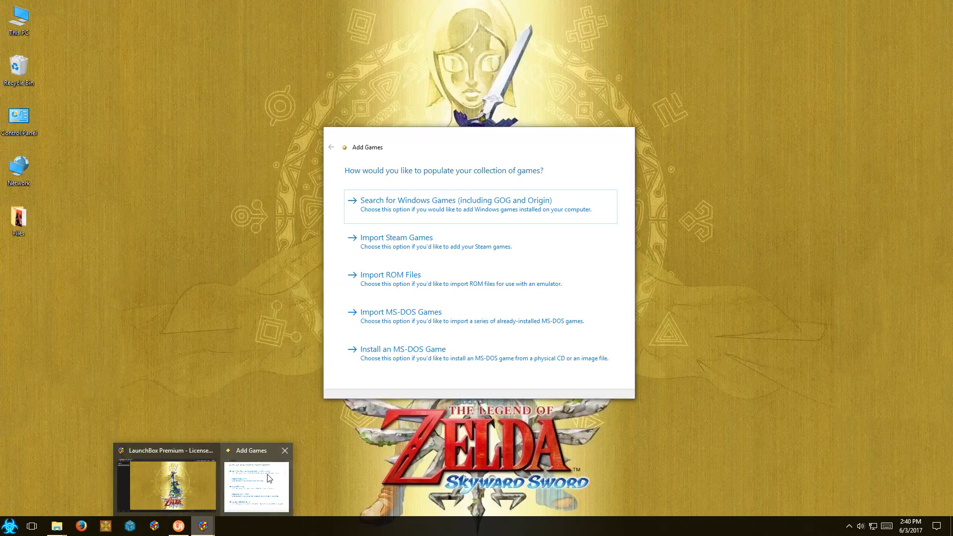
left_click(268, 478)
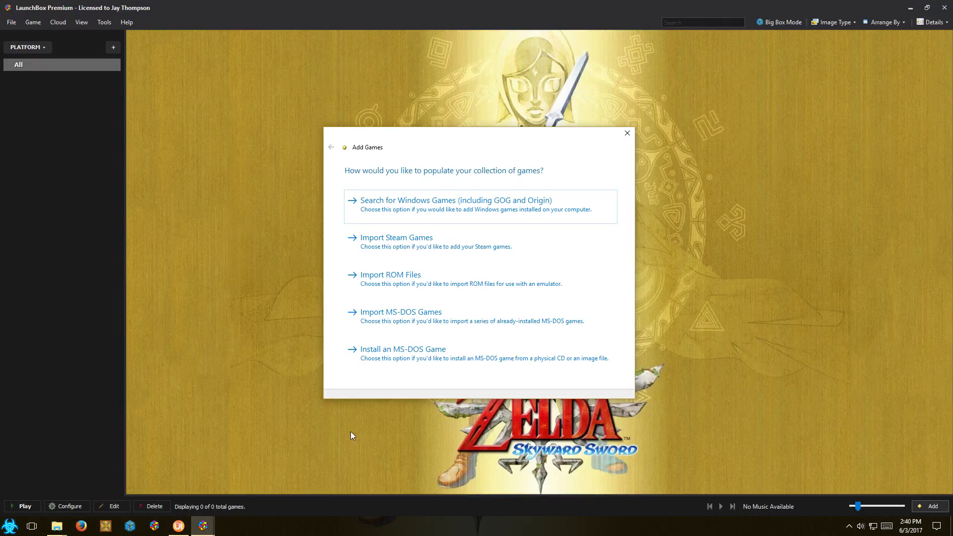
left_click(401, 284)
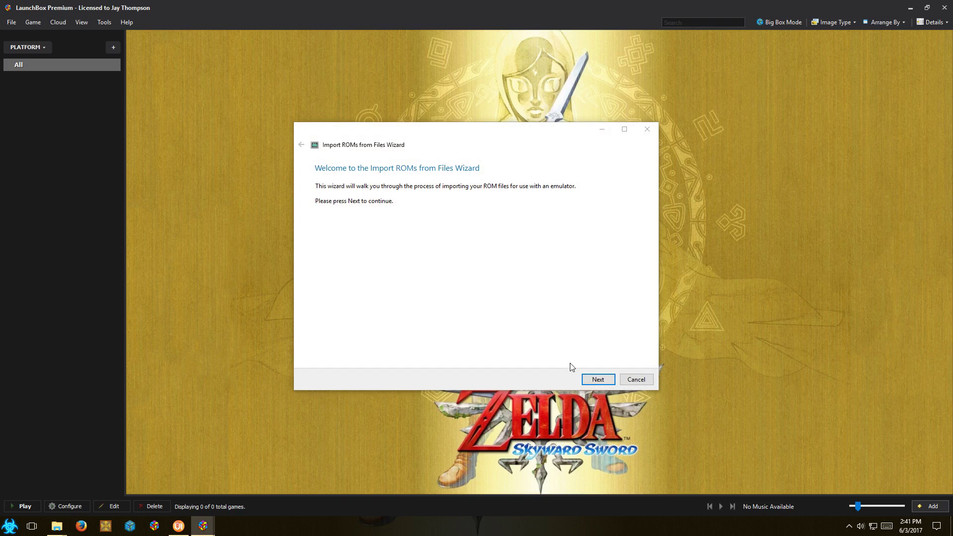
left_click(600, 381)
left_click(375, 356)
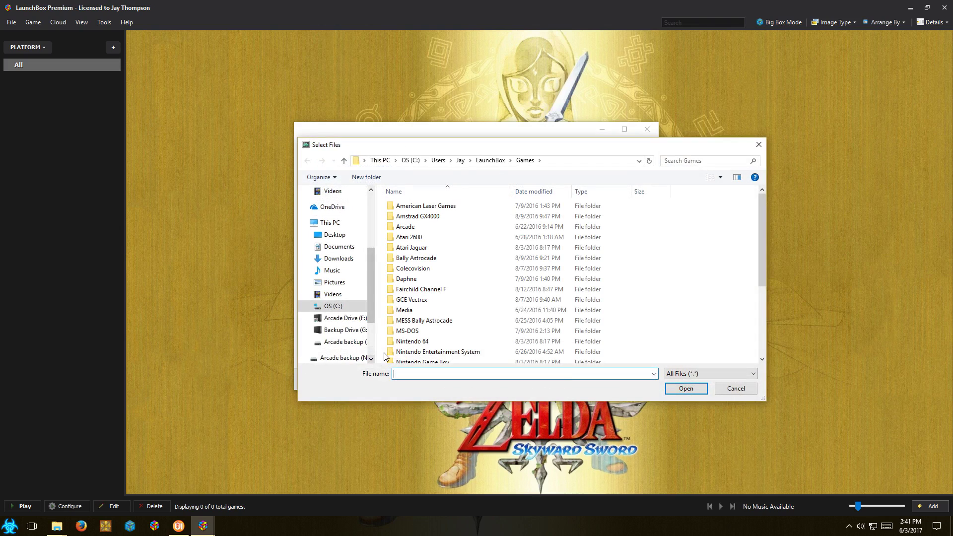
- Browse to the ScummVM folder under Misc\ROMS all systems on the Arcade Drive (F:)
left_click(412, 161)
left_click(379, 161)
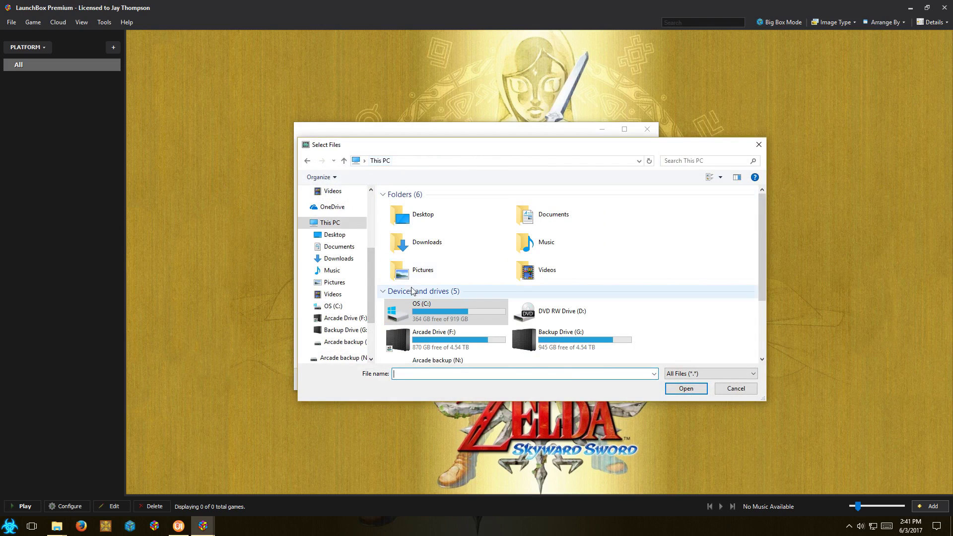
double_click(432, 346)
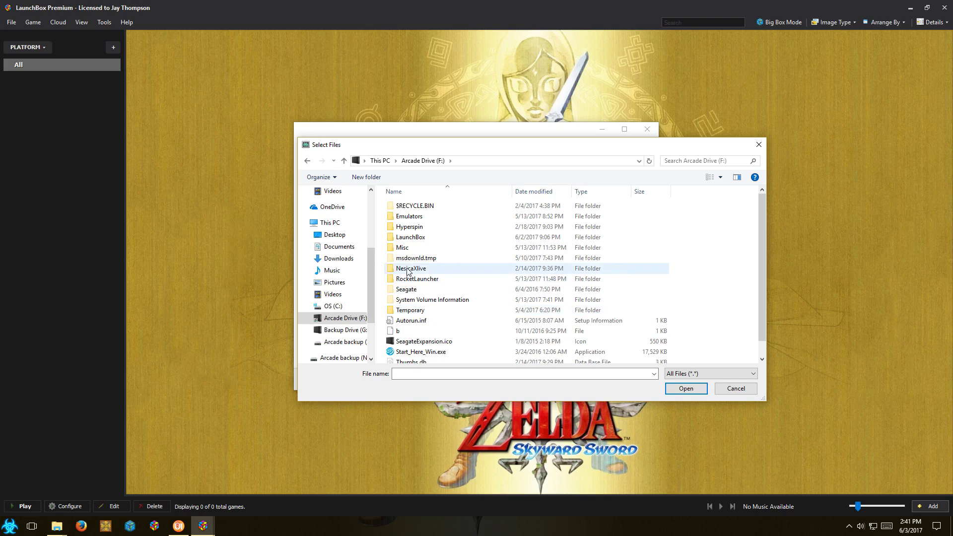
double_click(403, 248)
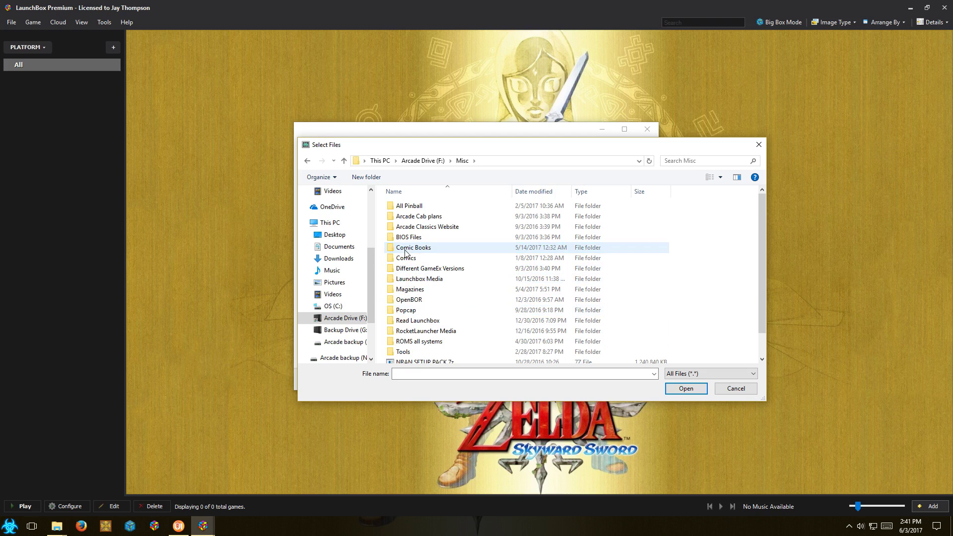
double_click(416, 343)
scroll(437, 320, "down", 10)
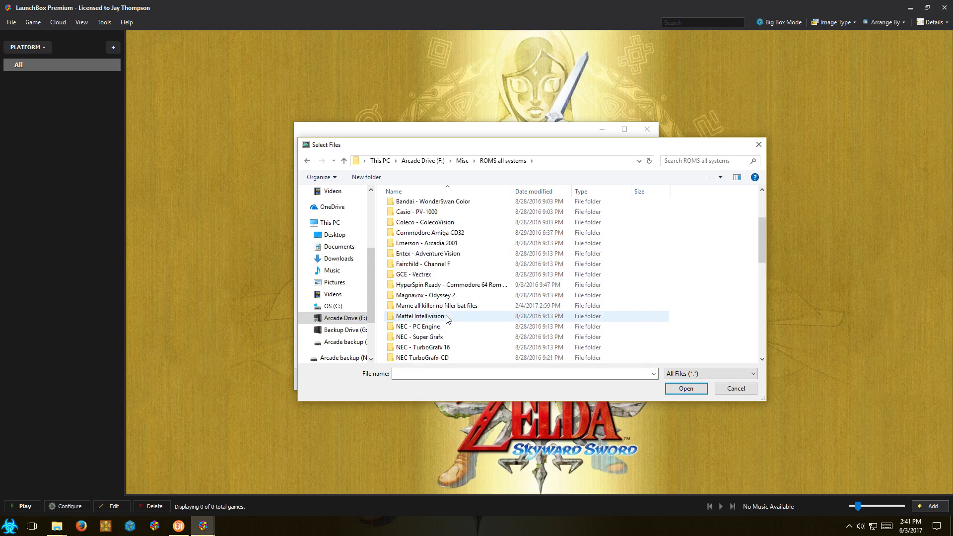
scroll(432, 298, "up", 4)
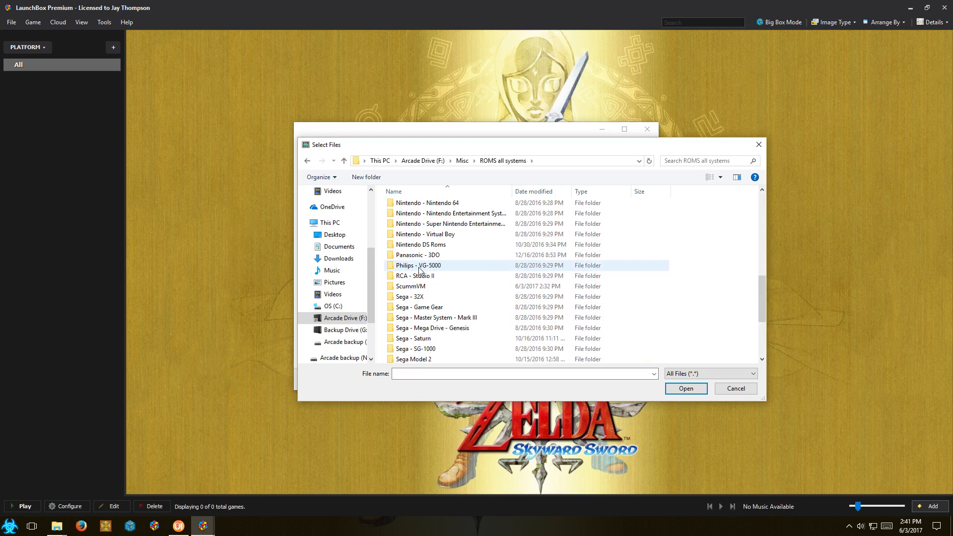
double_click(413, 287)
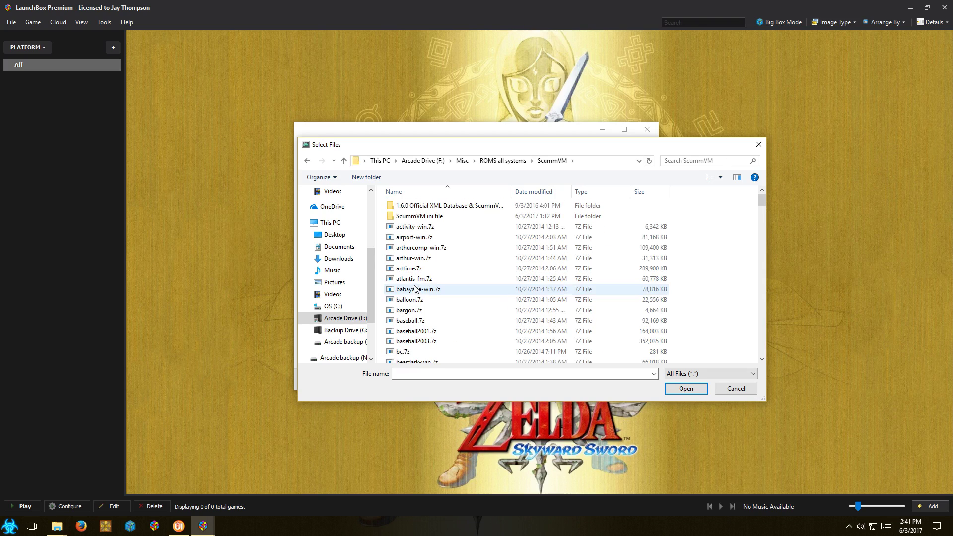
- Try selecting everything in the ScummVM folder while excluding its two subfolders
left_click(416, 247)
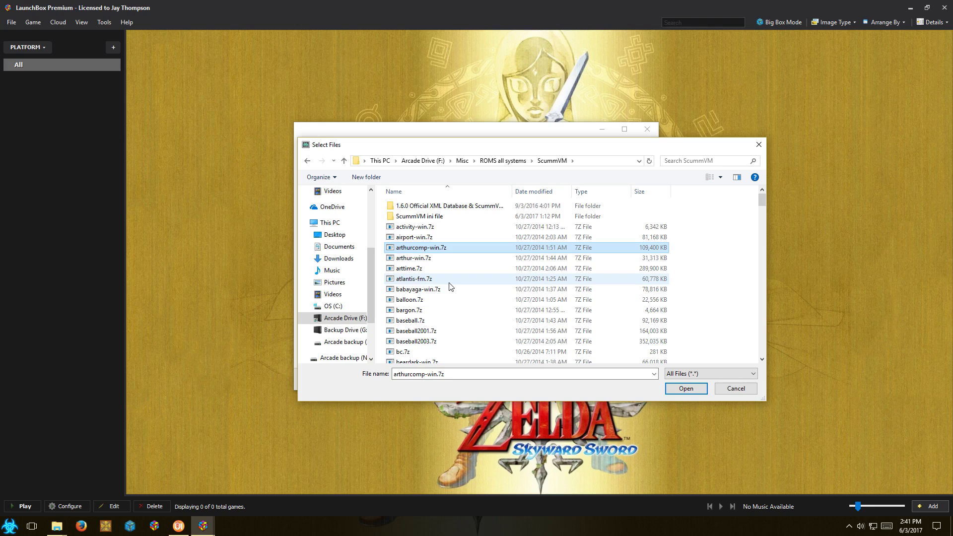
key("ctrl+a")
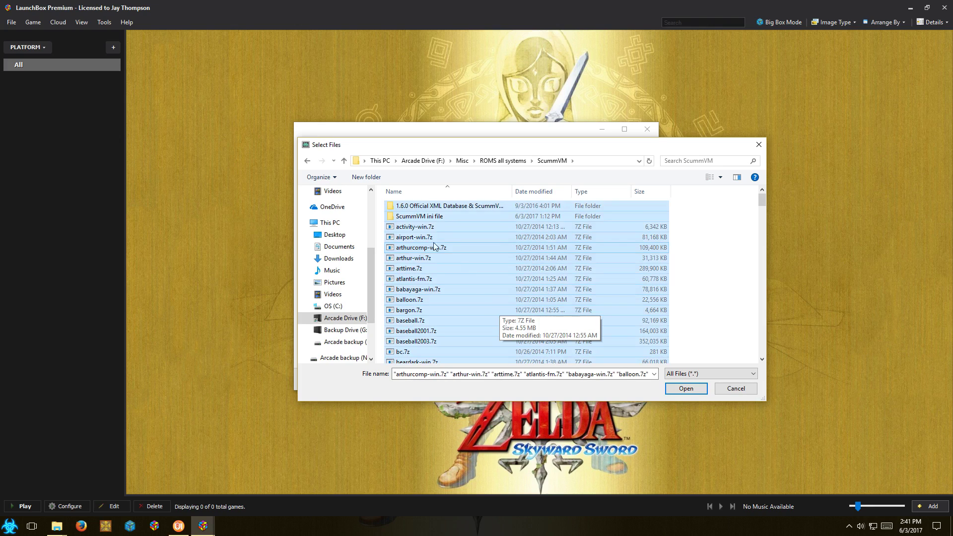
left_click(411, 217, "ctrl")
left_click(412, 206, "ctrl")
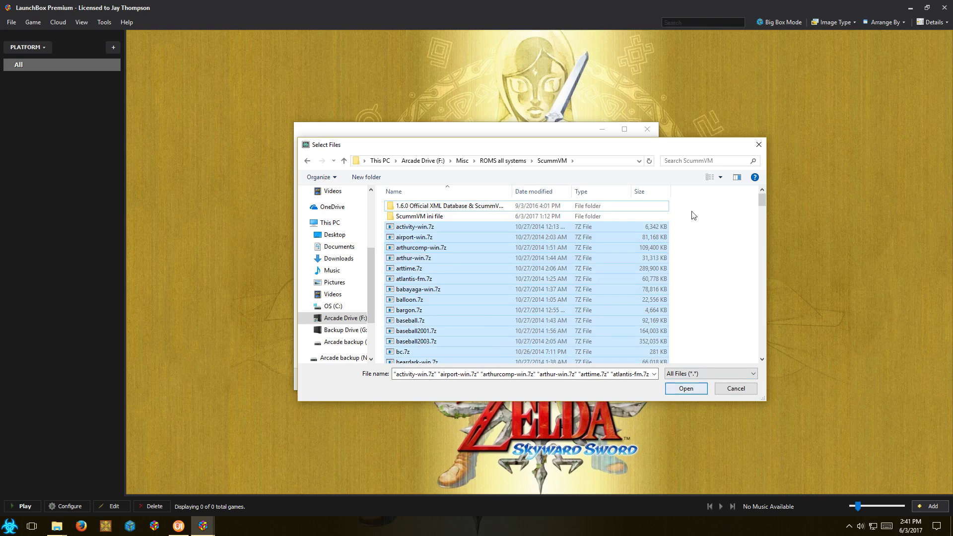
left_click(691, 162)
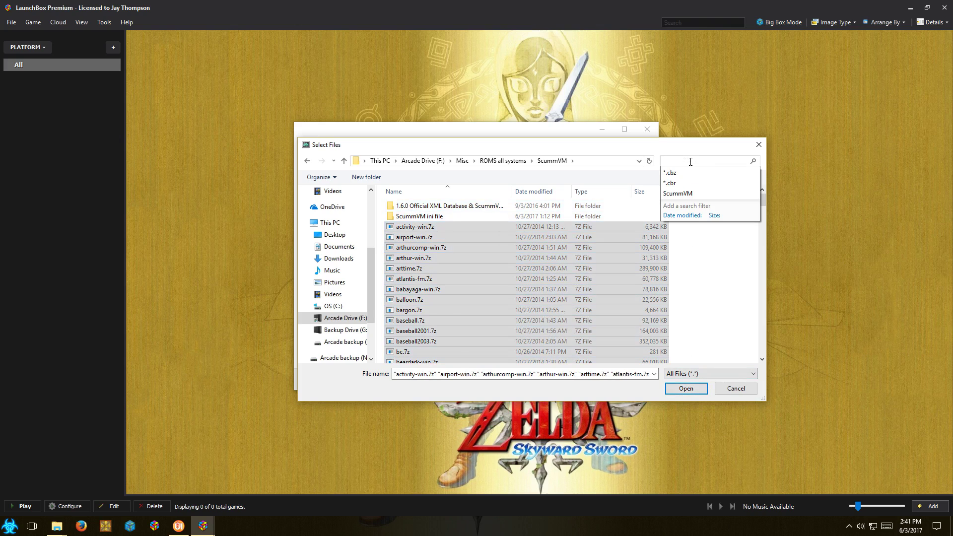
left_click(456, 268)
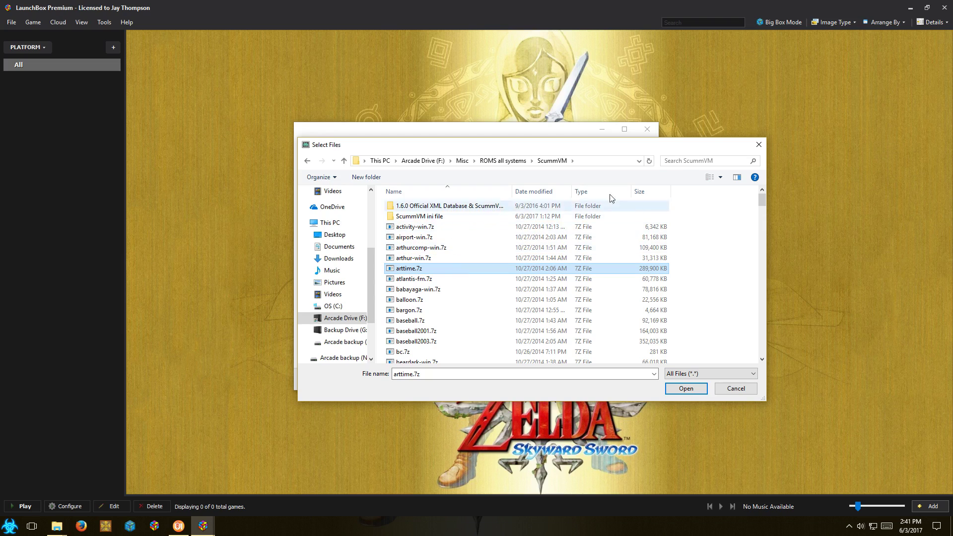
- Filter the ScummVM folder by *.7z and add all the matching archives to the import list
left_click(694, 160)
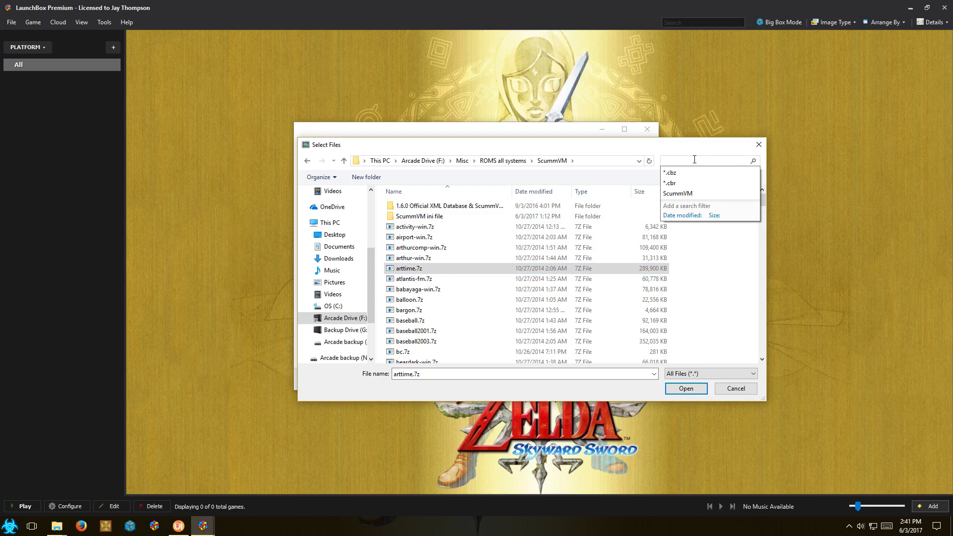
left_click(695, 160)
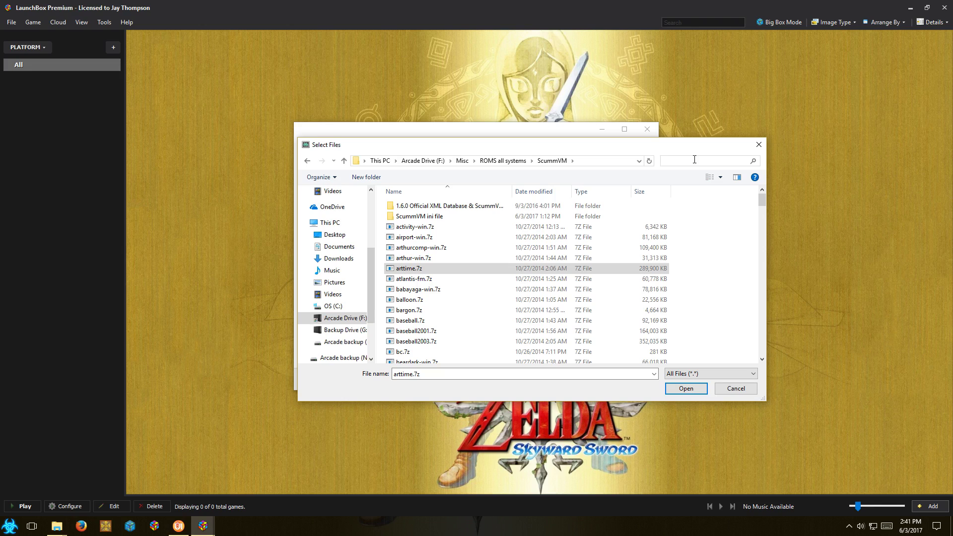
type("*.")
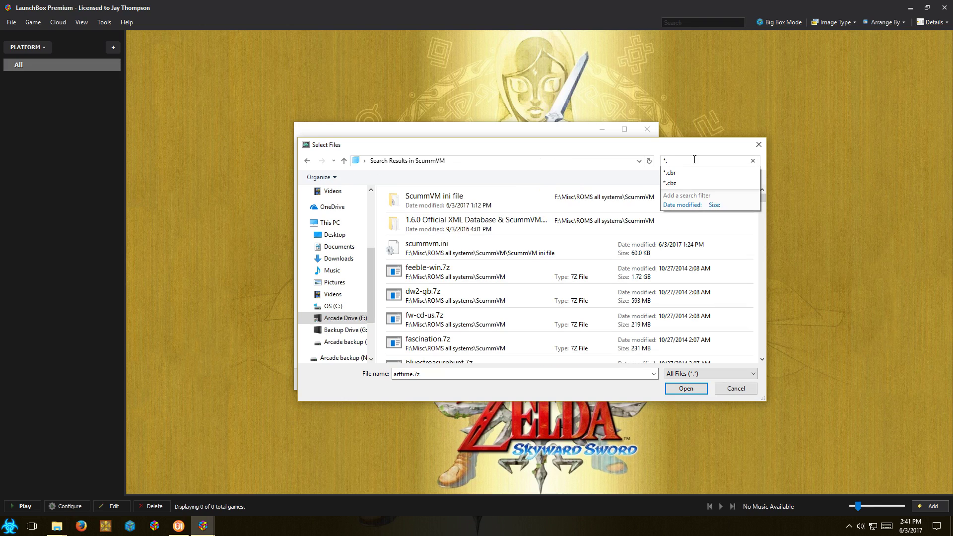
type("7z")
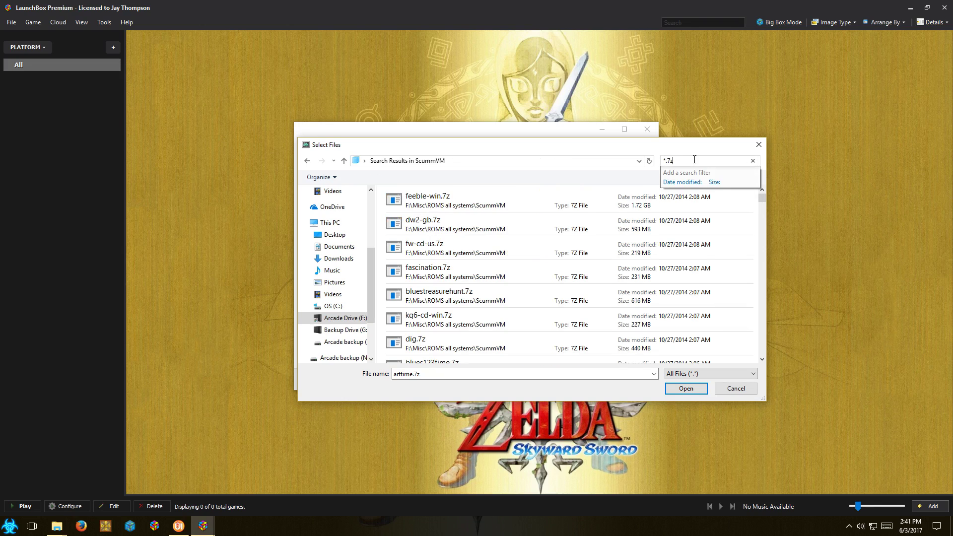
left_click(472, 273)
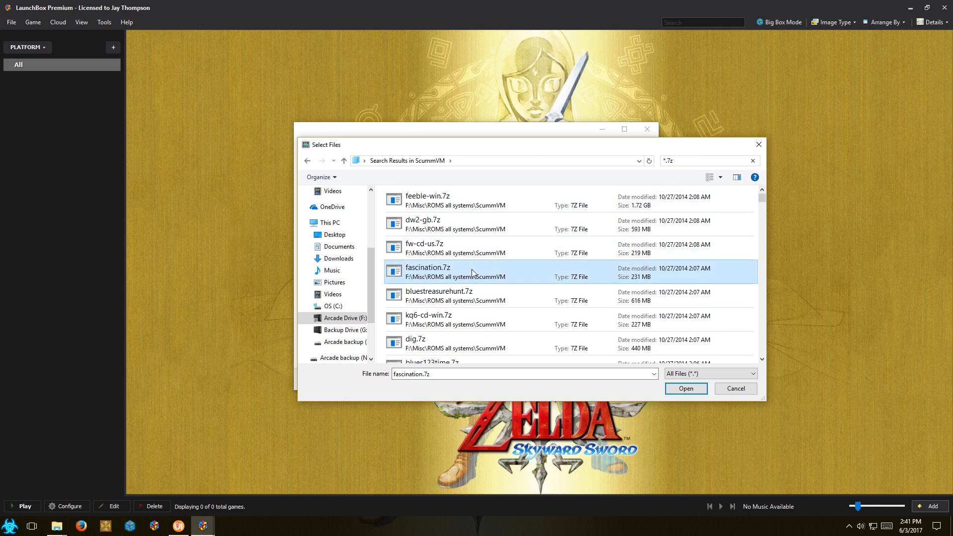
key("ctrl+a")
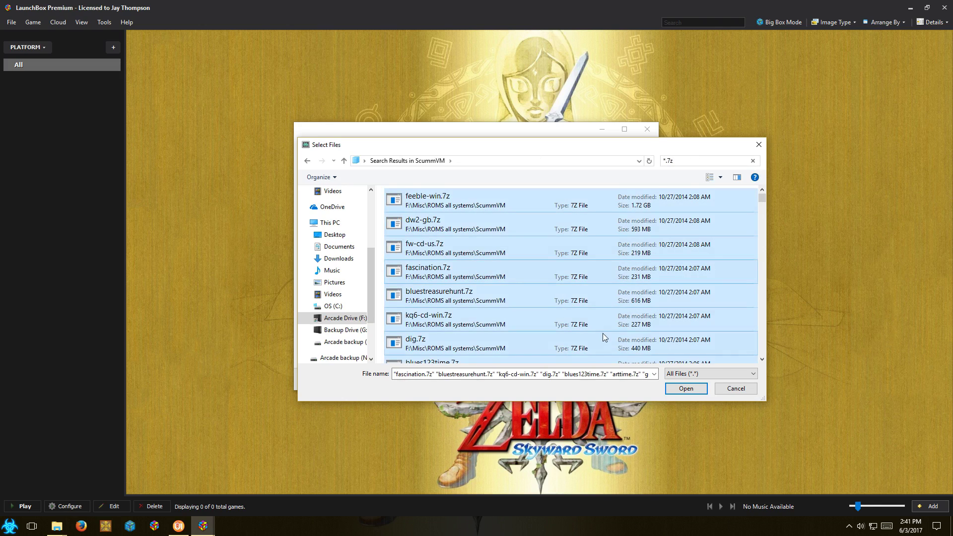
left_click(672, 387)
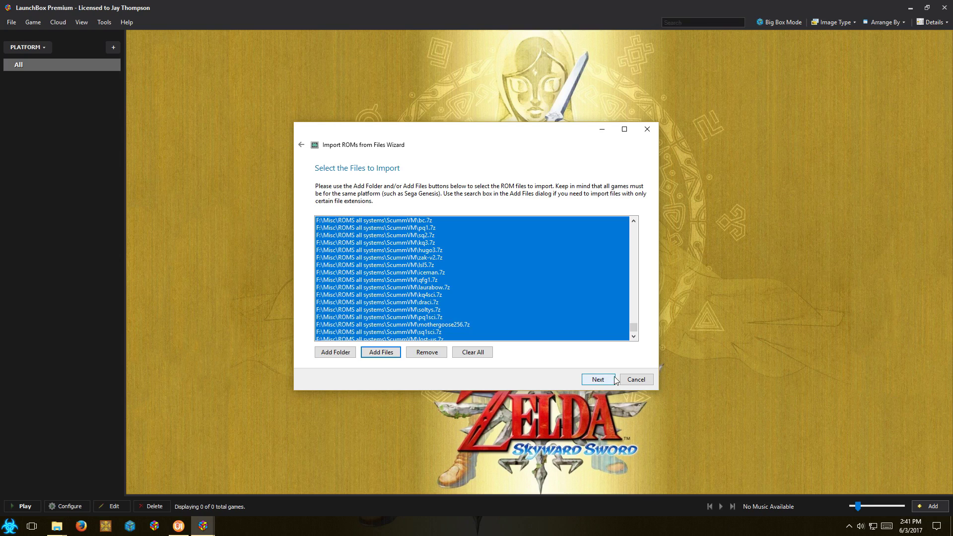
- Continue from the selected files and set ScummVM as the platform for the imported ROMs
left_click(599, 379)
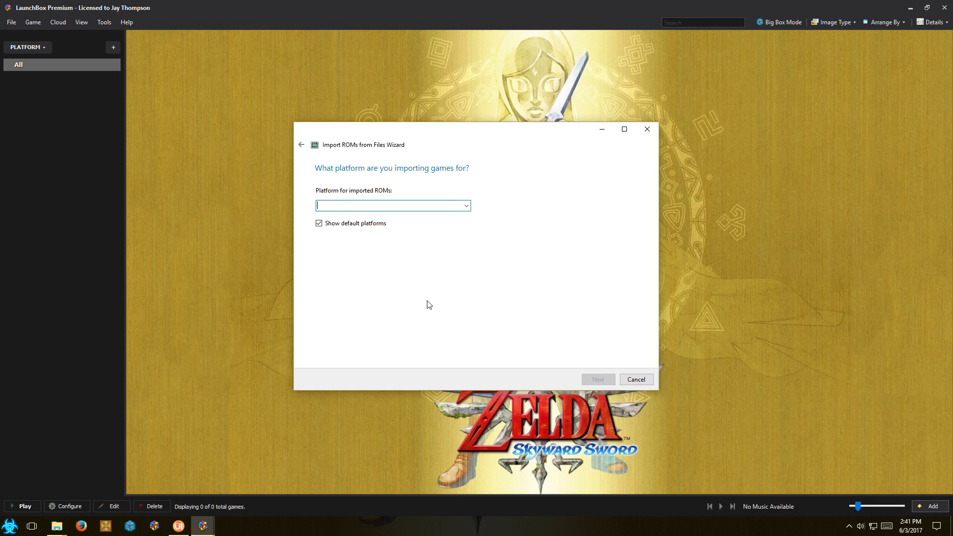
left_click(467, 206)
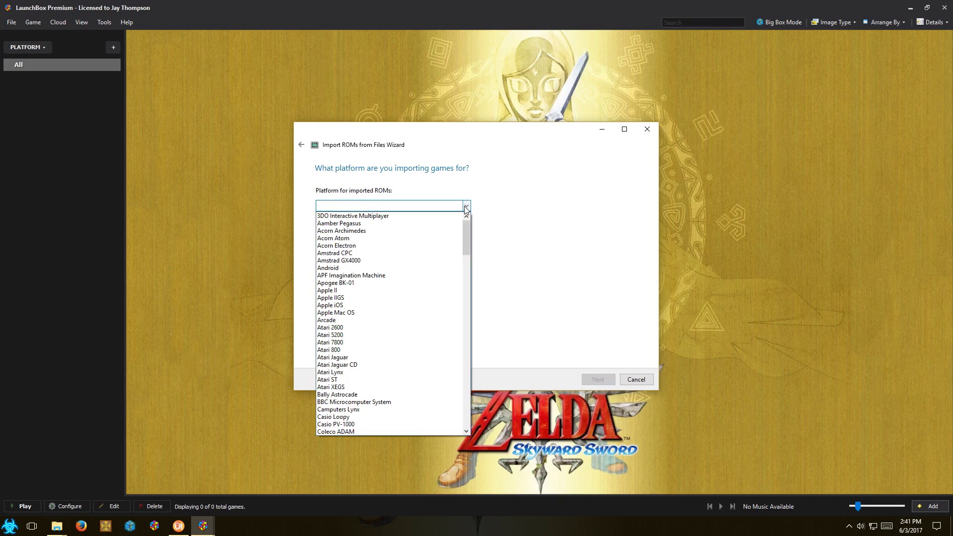
left_click_drag(466, 221, 469, 351)
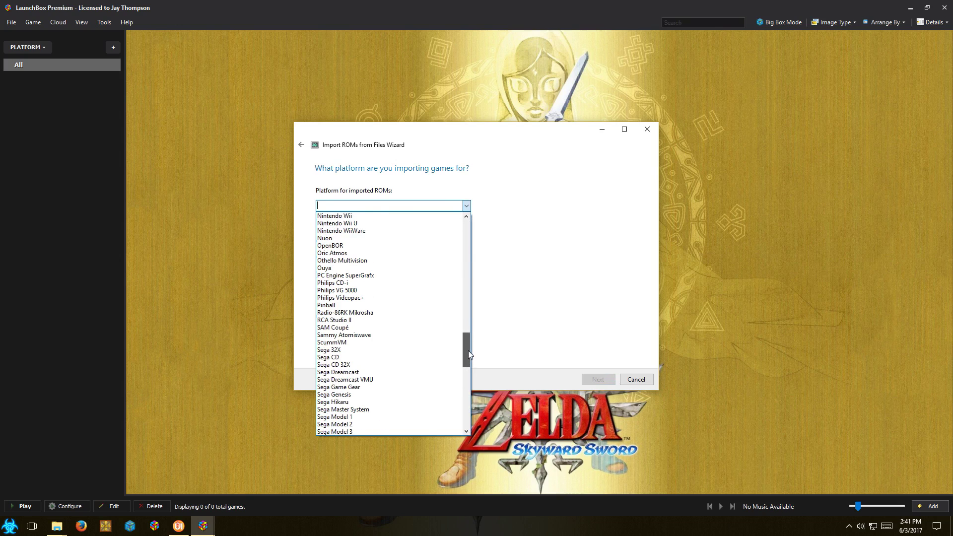
left_click(361, 334)
left_click(604, 383)
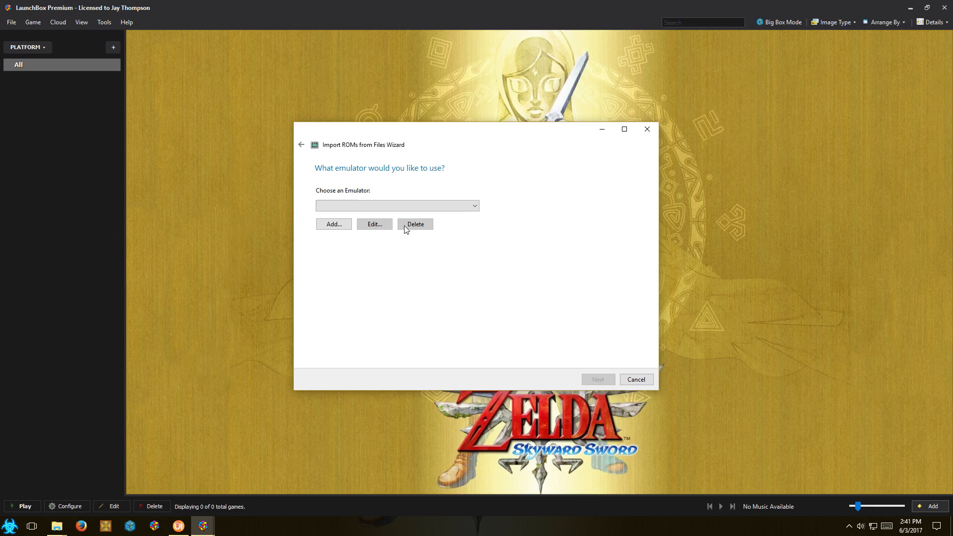
- Check the existing emulator choices and start adding a new emulator using the predefined Rocket Launcher entry
left_click(475, 207)
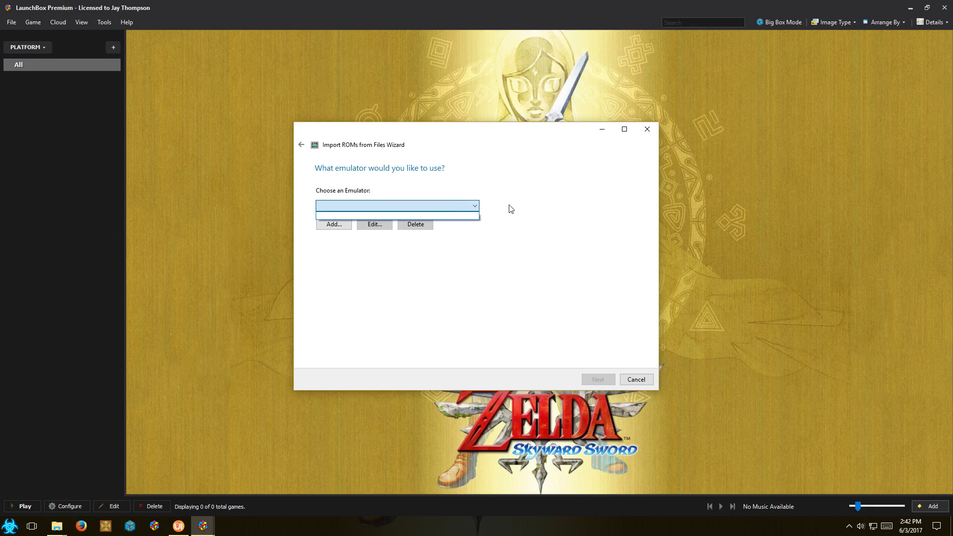
left_click(493, 215)
left_click(334, 225)
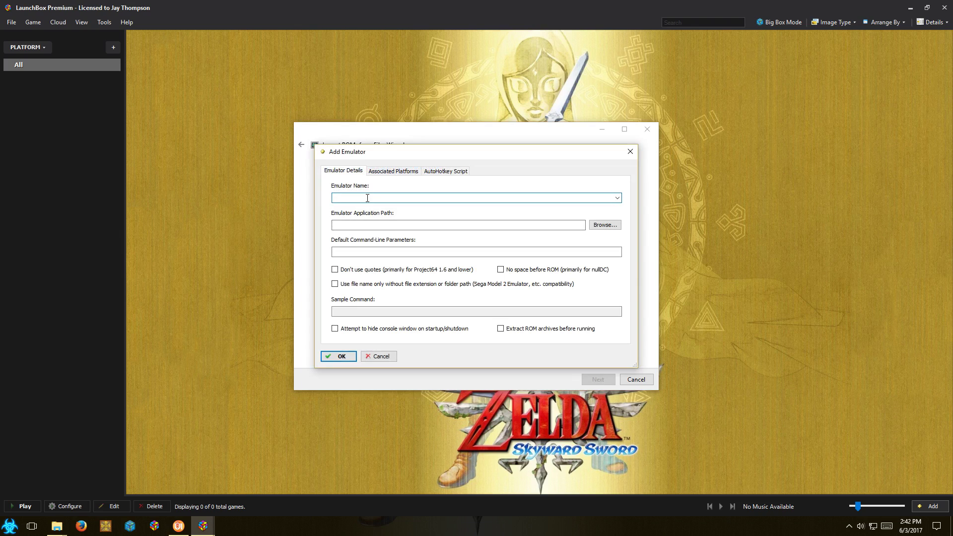
type("Rocke")
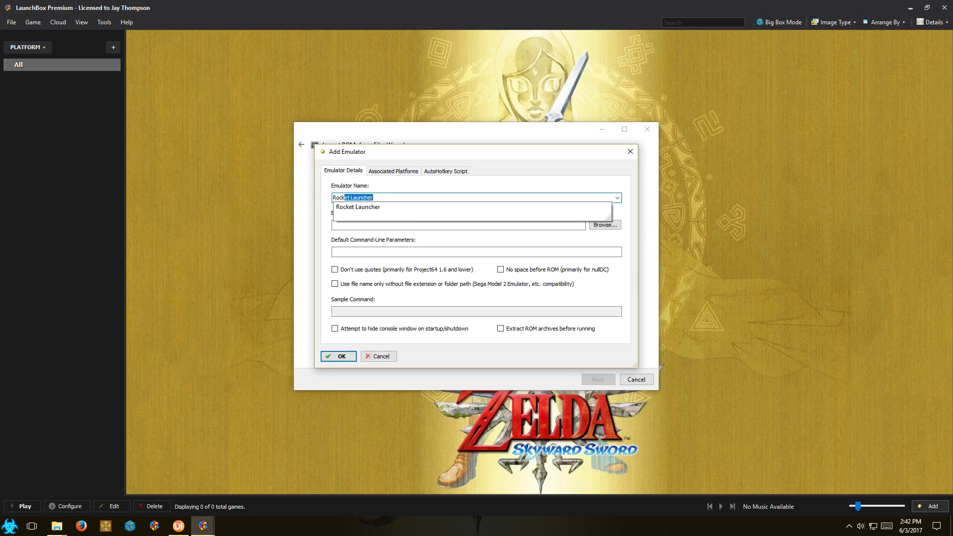
type("t")
key("BackSpace")
type("launcher")
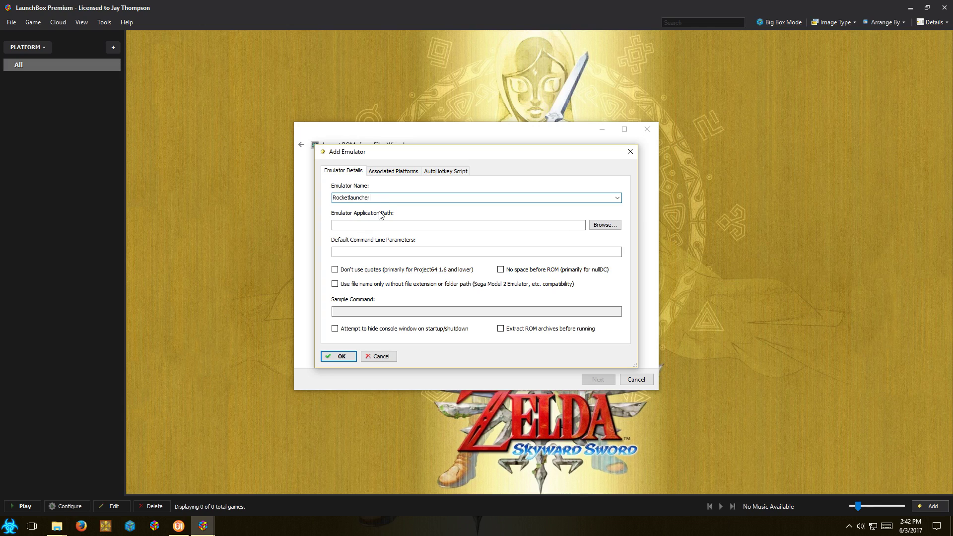
left_click(618, 198)
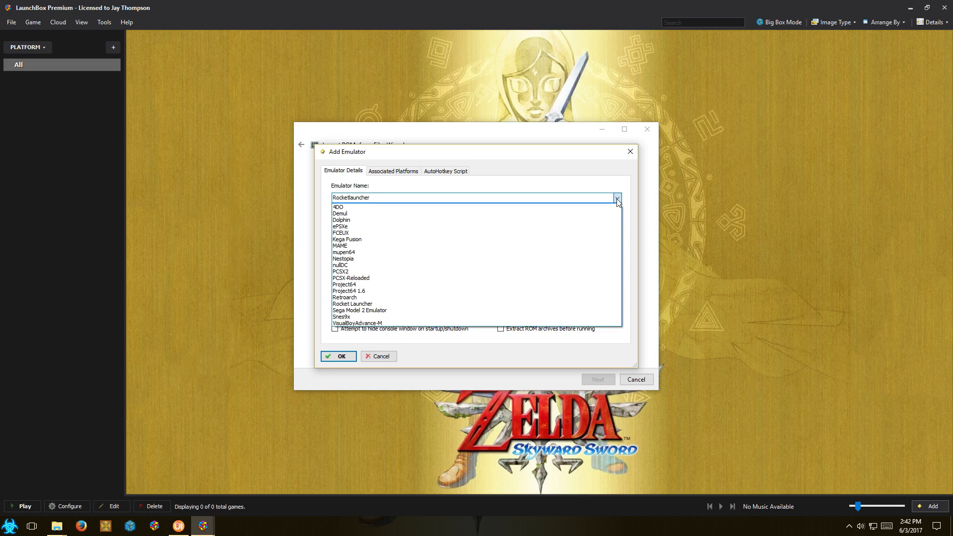
left_click(366, 304)
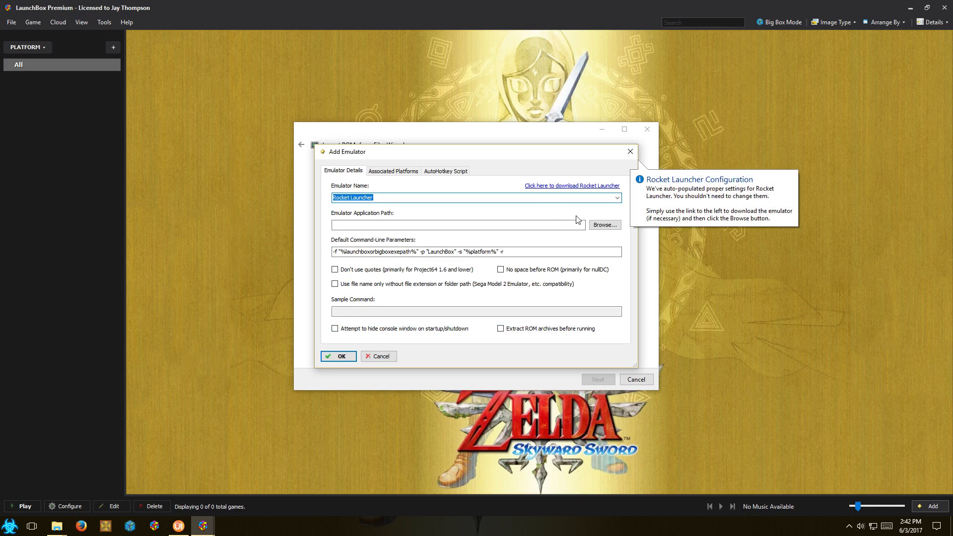
left_click(619, 199)
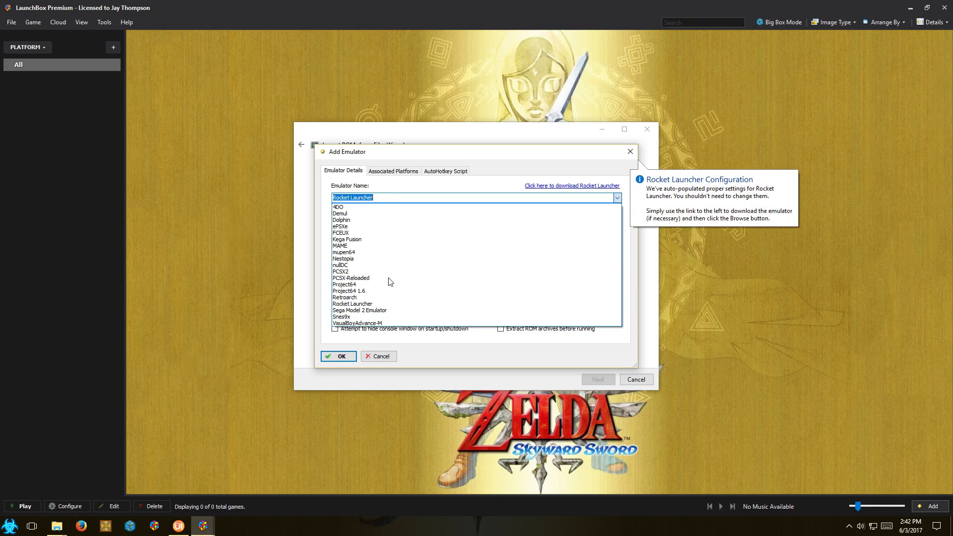
left_click(452, 199)
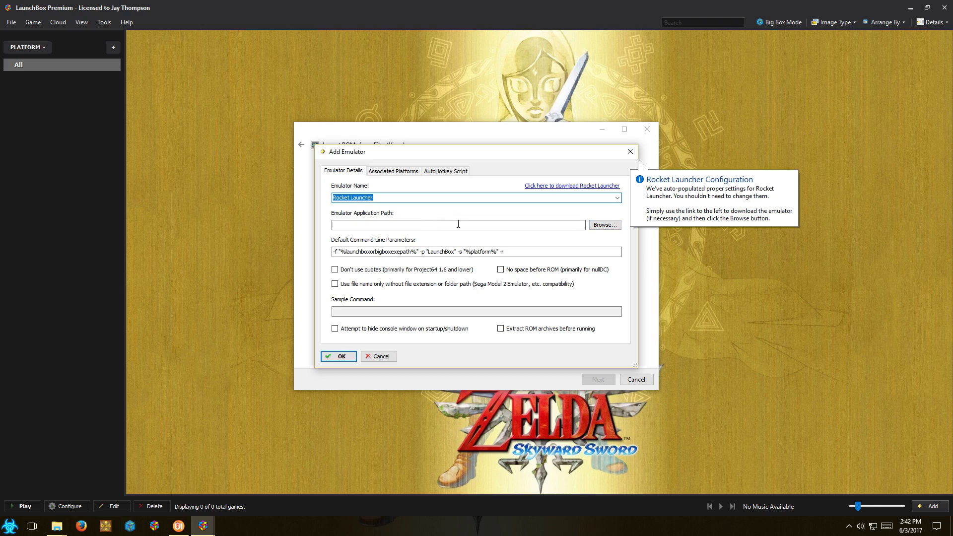
- Set the emulator's application path to RocketLauncher.exe in the Rocketlauncher folder on OS (C:) and save the emulator
left_click(604, 225)
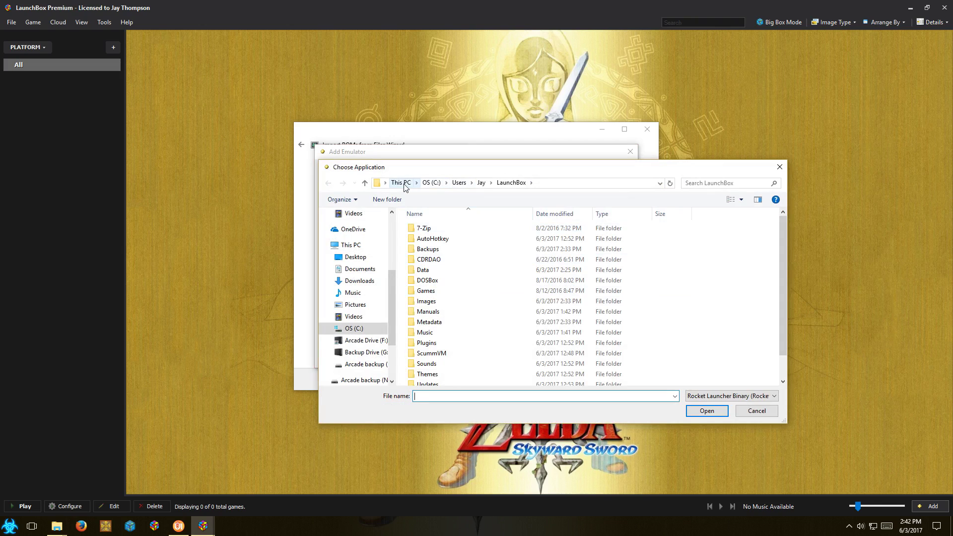
left_click(481, 183)
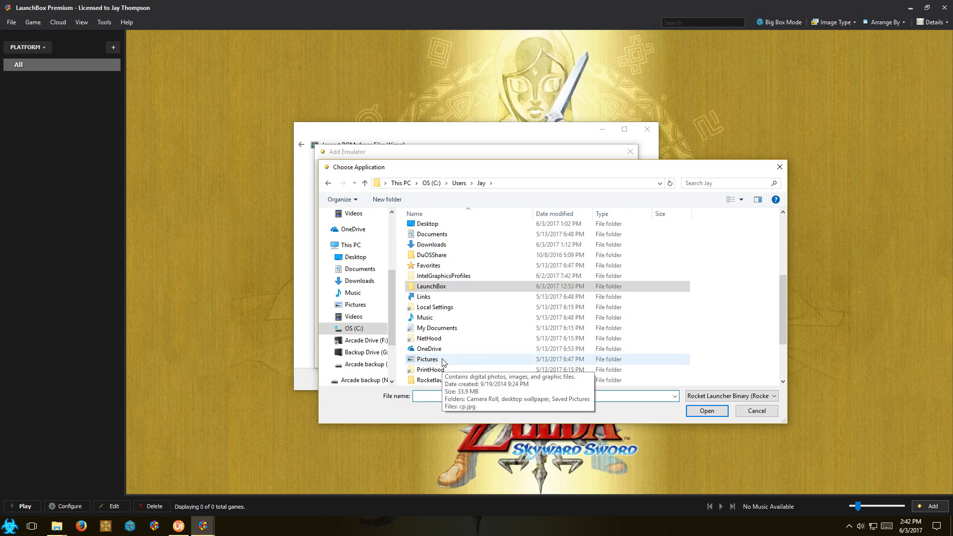
scroll(440, 367, "down", 1)
double_click(438, 349)
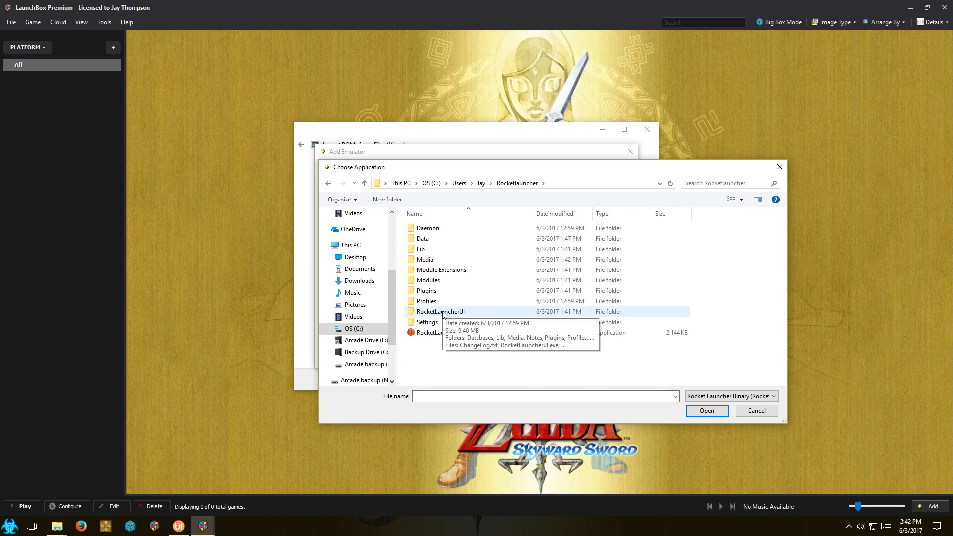
left_click(443, 332)
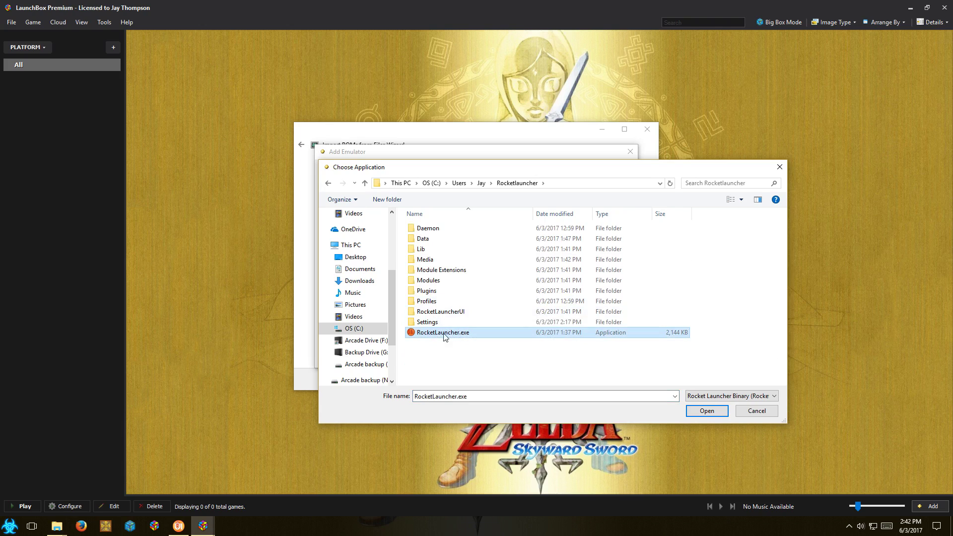
left_click(708, 411)
left_click(356, 355)
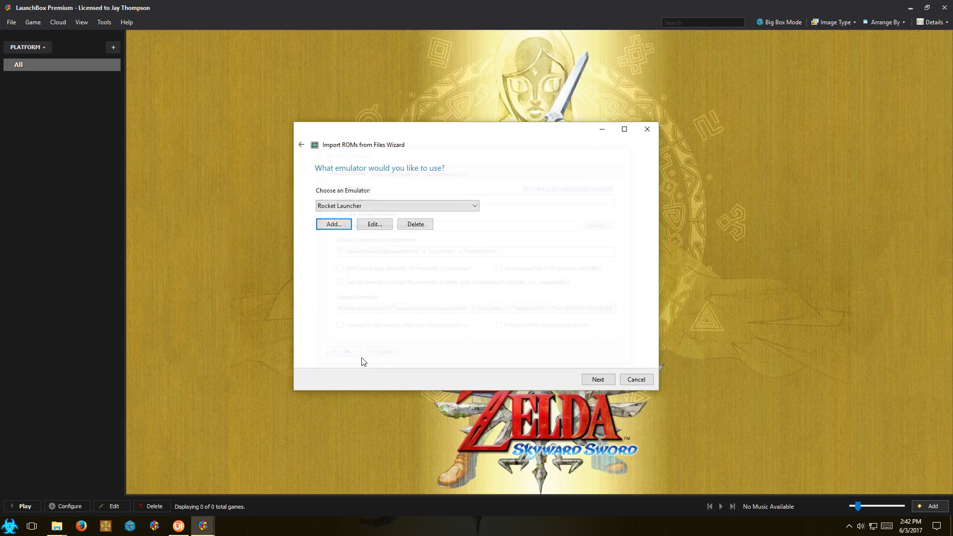
- Accept Rocket Launcher as the import's emulator and choose to use the files in their current location
left_click(595, 380)
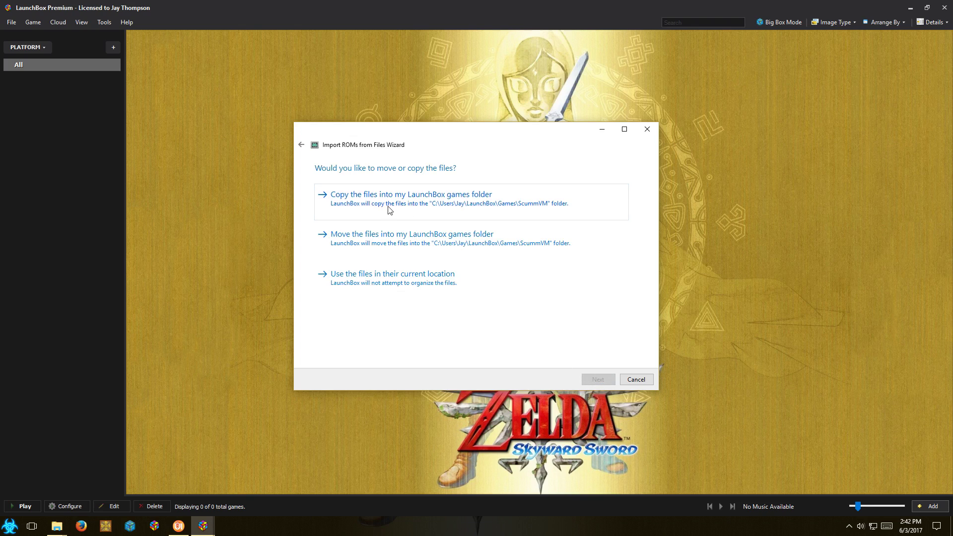
left_click(367, 285)
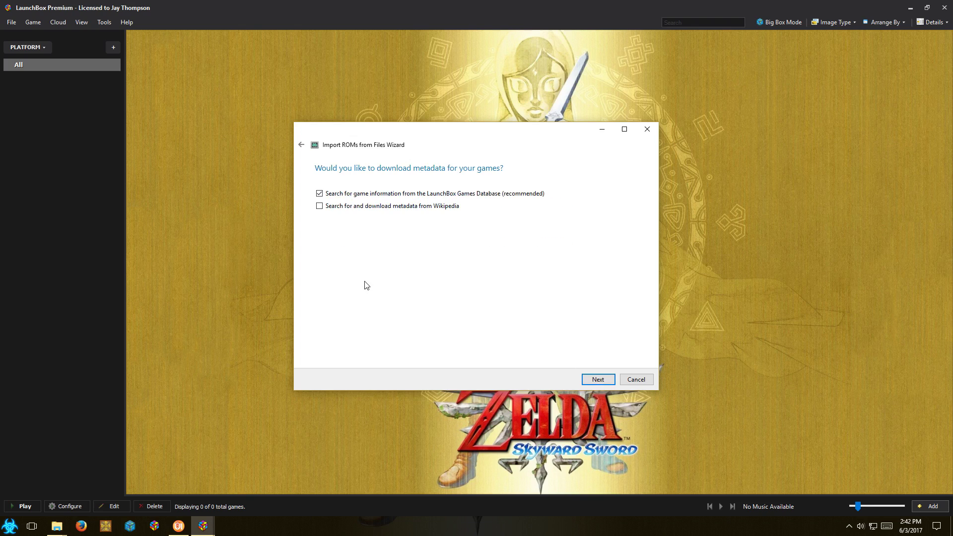
left_click(300, 145)
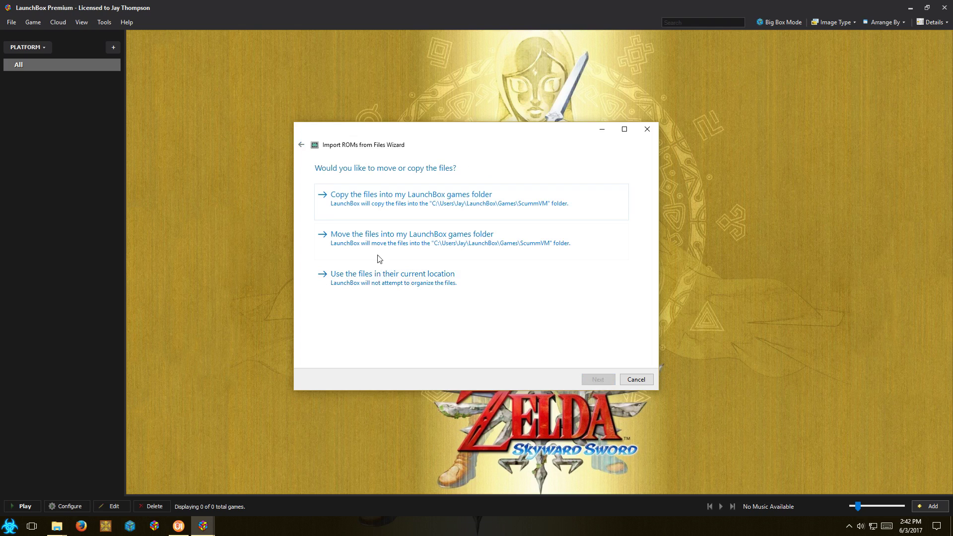
left_click(364, 287)
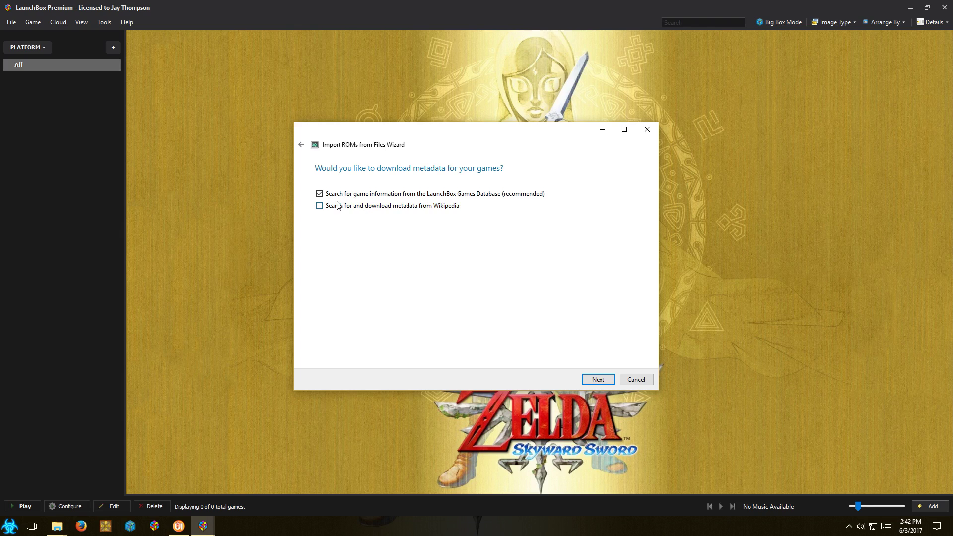
- Proceed through the metadata options and keep every image media type selected for download
left_click(319, 193)
left_click(599, 380)
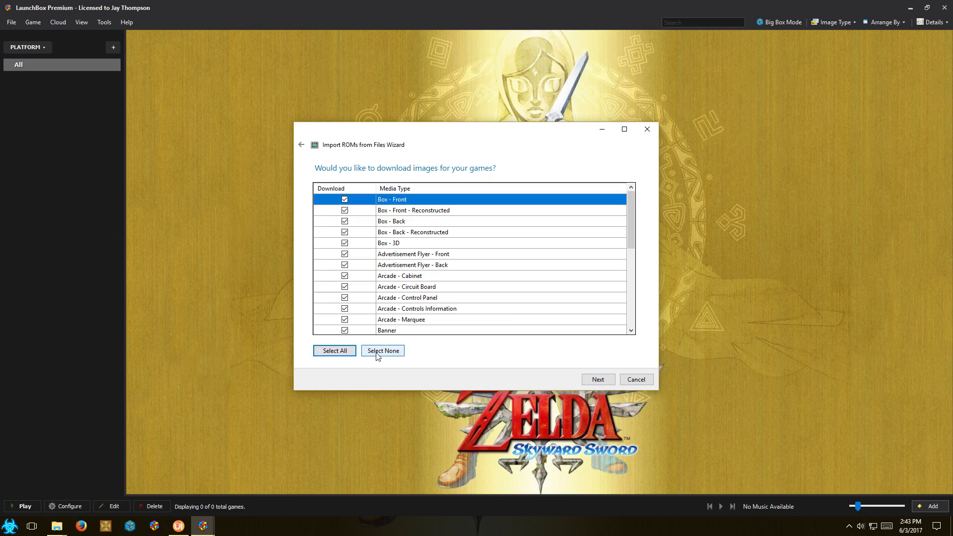
left_click(599, 381)
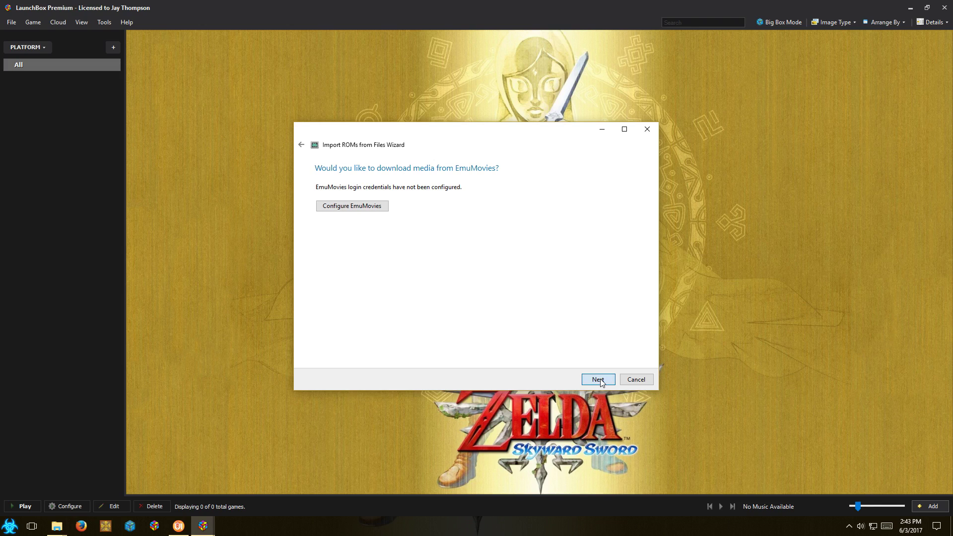
- Skip the EmuMovies media, enable looking for PDF files as game manuals, and continue to the import review
left_click(598, 380)
left_click(322, 232)
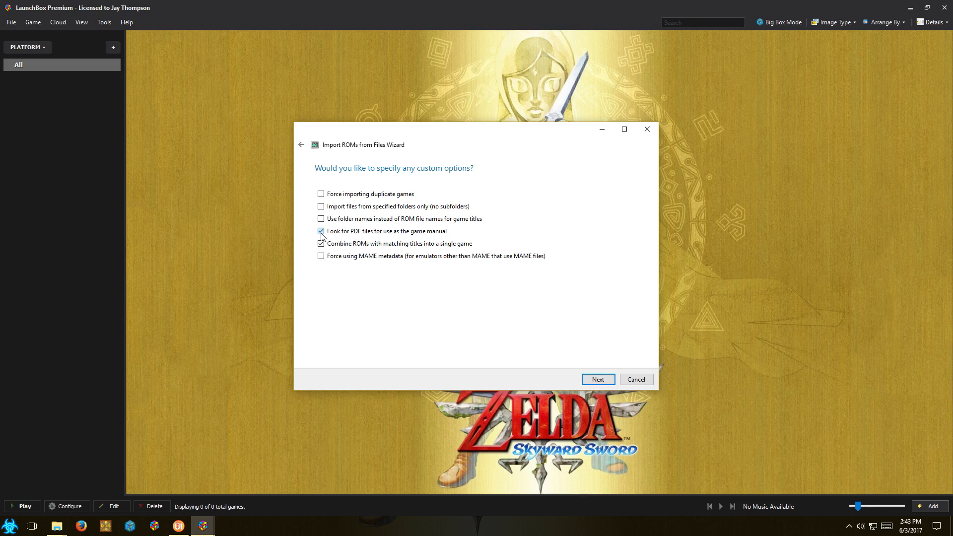
left_click(597, 379)
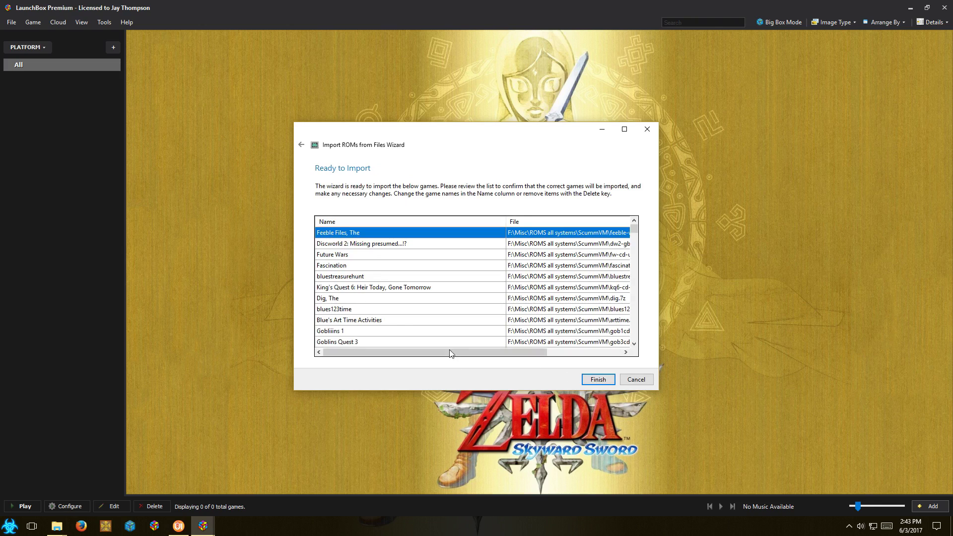
- Review the game names and their source files in the ready-to-import list
scroll(464, 325, "down", 9)
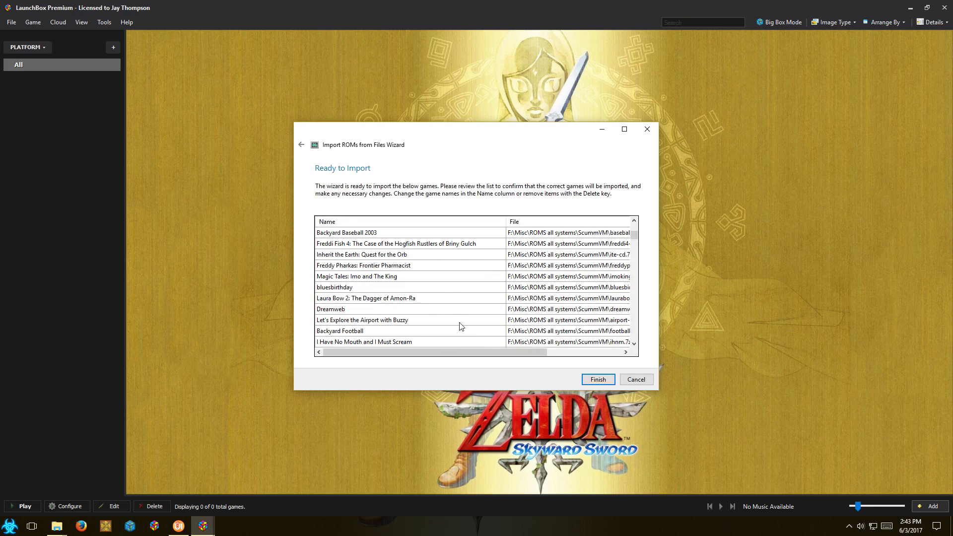
scroll(460, 326, "down", 2)
scroll(459, 326, "up", 10)
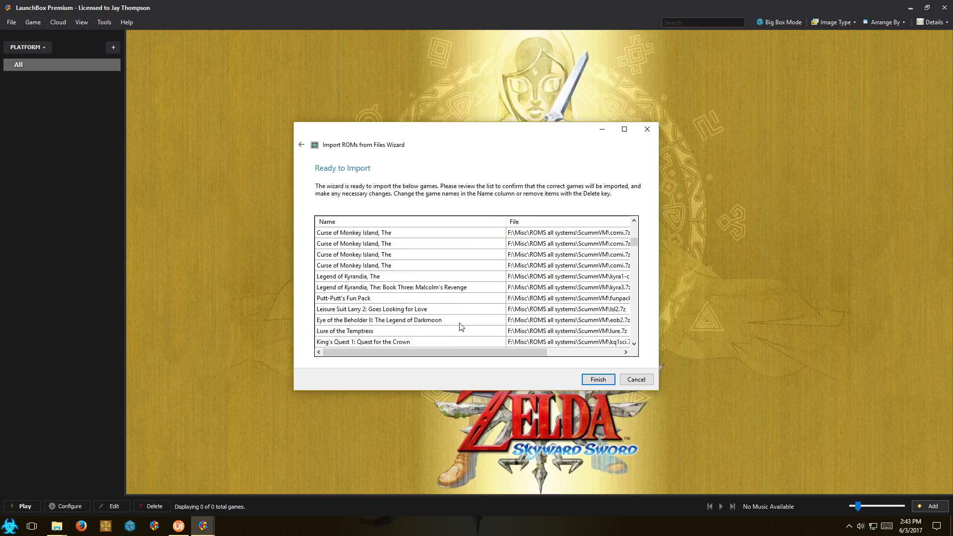
key("Home")
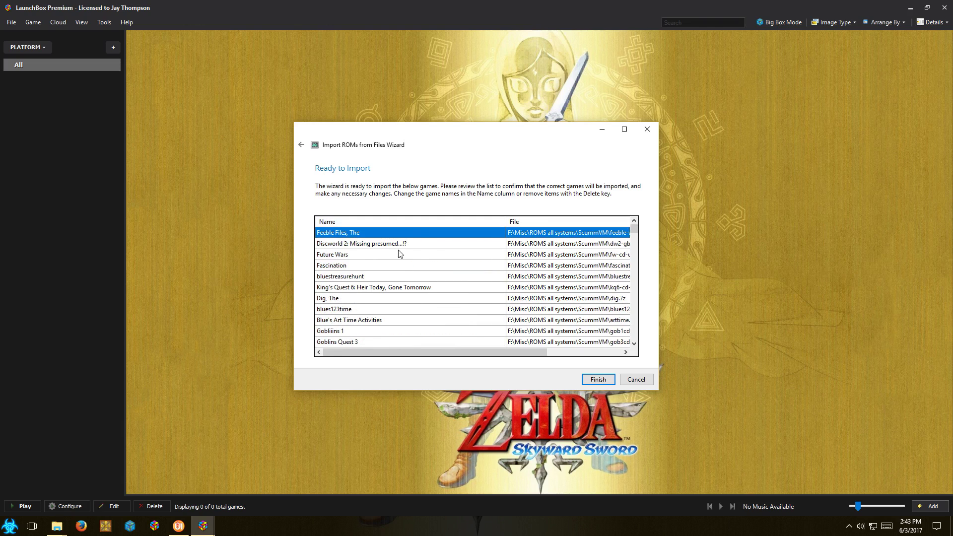
left_click(363, 256)
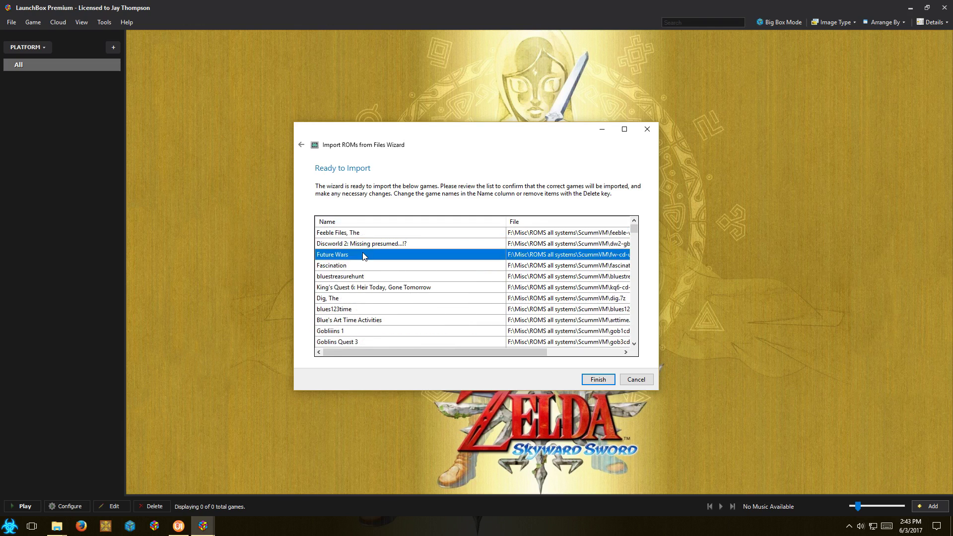
left_click(389, 278)
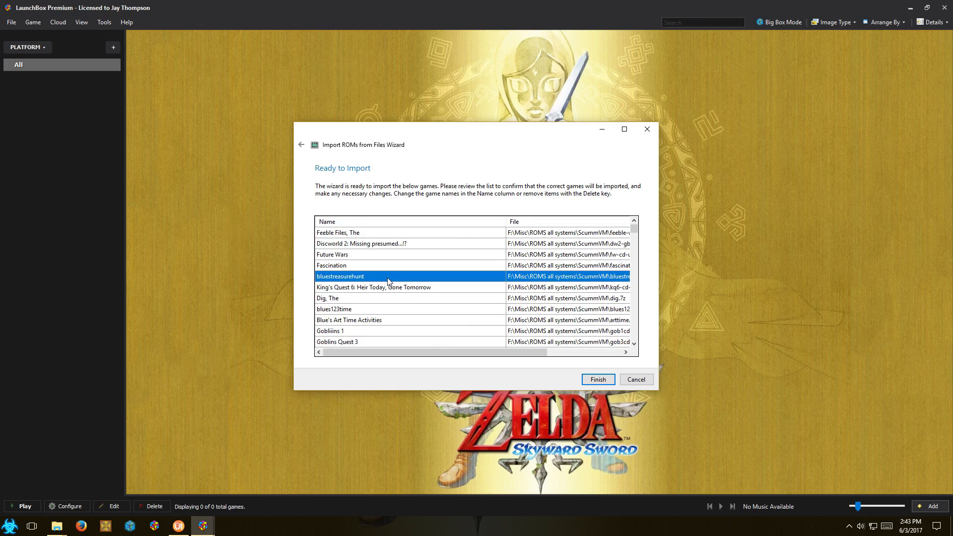
left_click(324, 278)
left_click(342, 266)
left_click(350, 277)
left_click(352, 289)
left_click(361, 310)
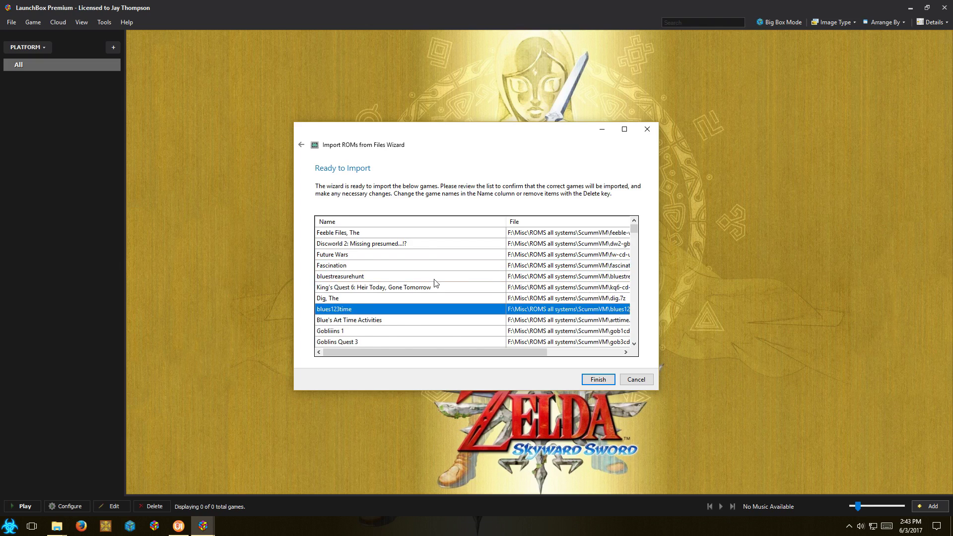
scroll(435, 283, "down", 2)
left_click(367, 255)
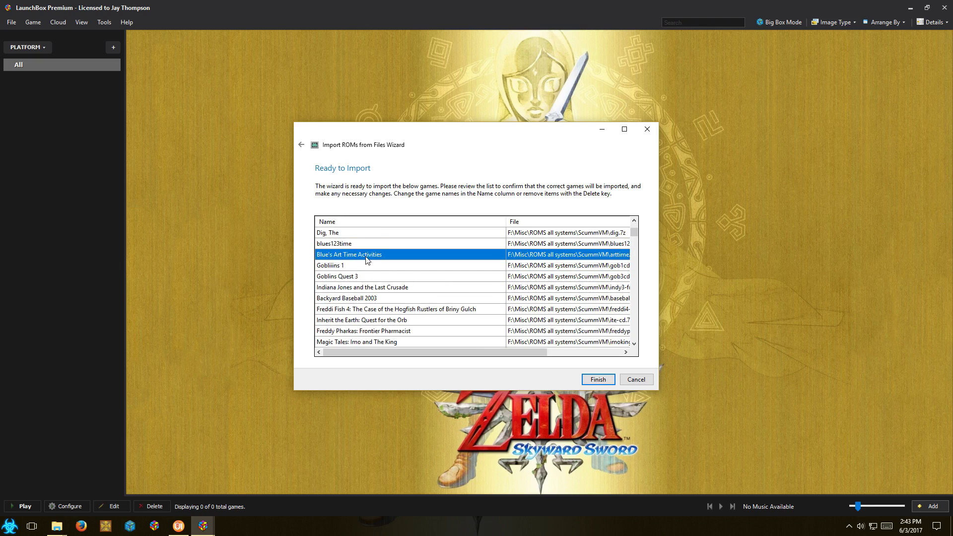
scroll(400, 292, "down", 2)
left_click(363, 247)
scroll(400, 291, "down", 1)
scroll(401, 293, "down", 4)
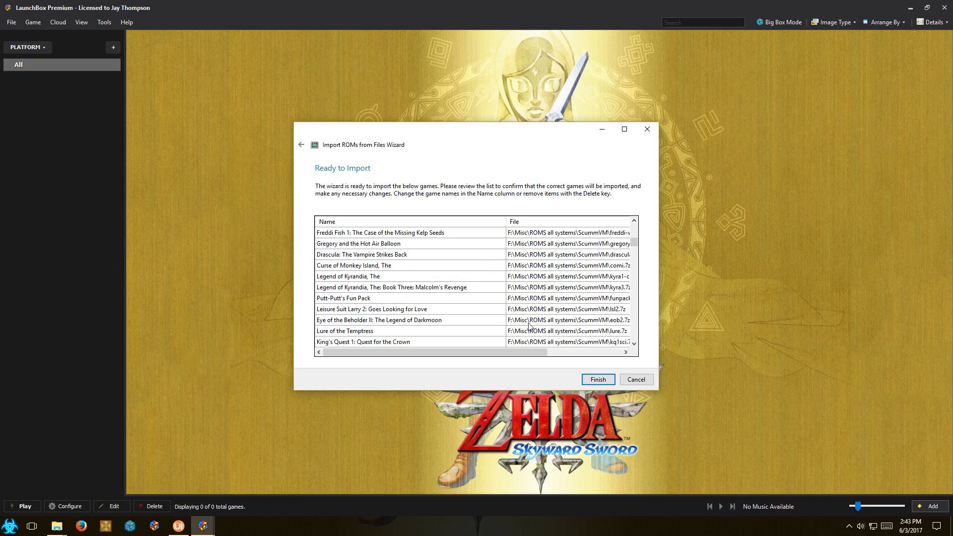
left_click(356, 300)
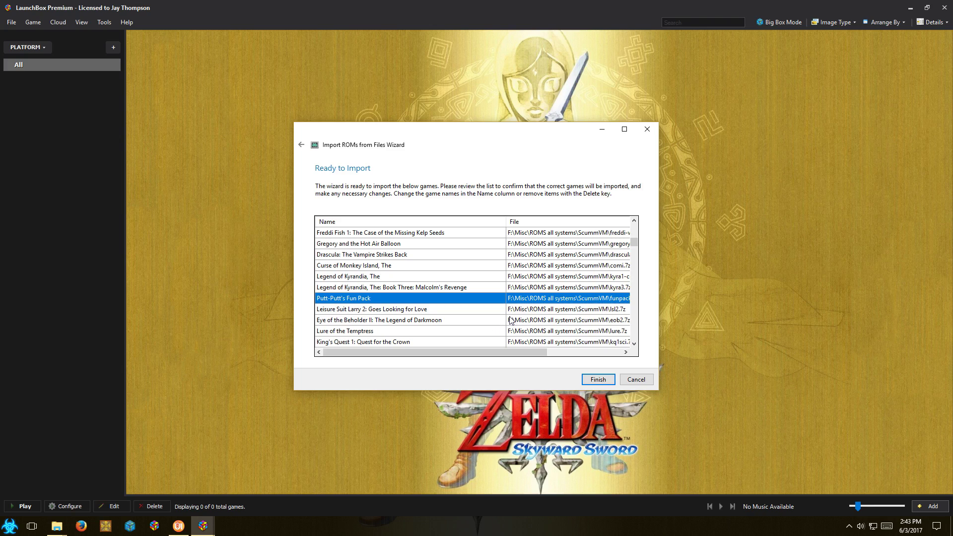
- Finish the wizard to import the listed ScummVM games
left_click(594, 382)
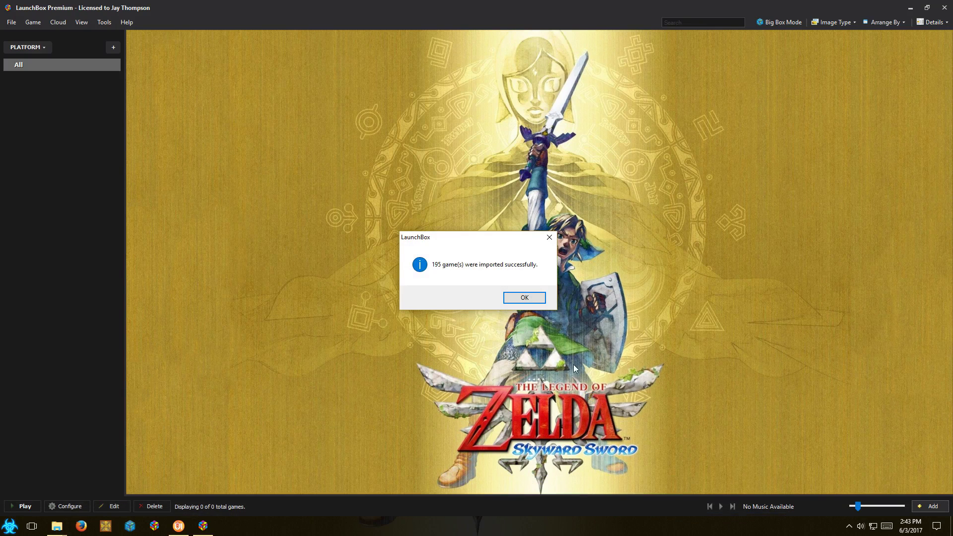
- Close the import message and try launching Bargon Attack from the imported games
left_click(533, 303)
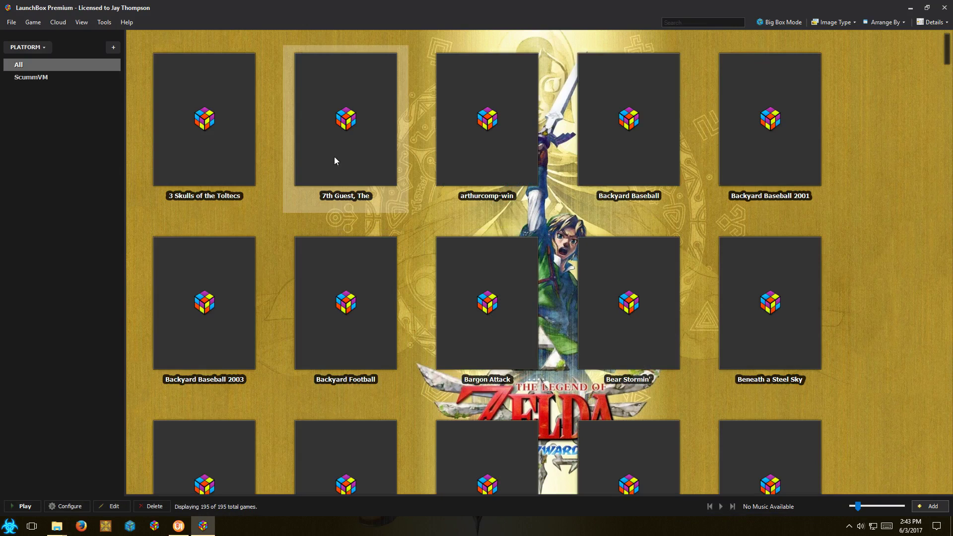
double_click(482, 320)
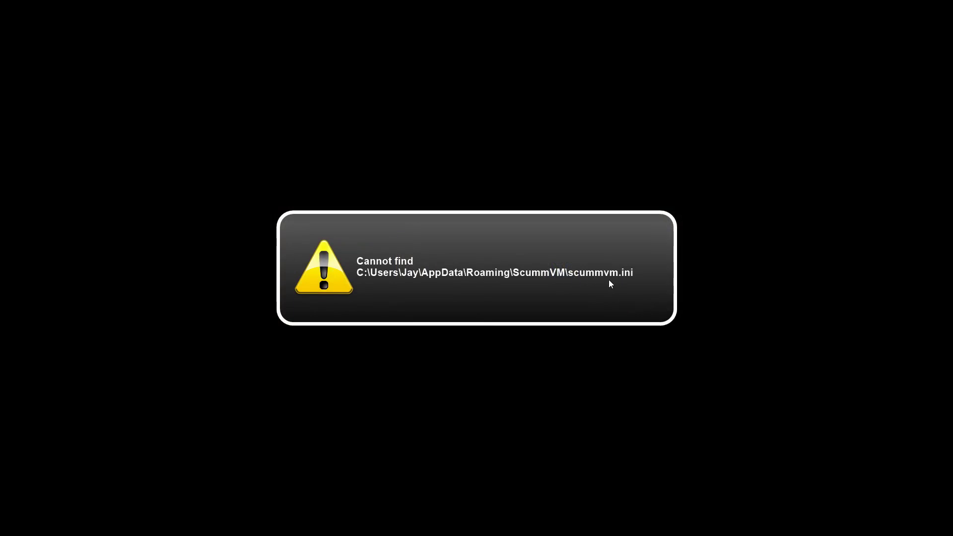
left_click(519, 352)
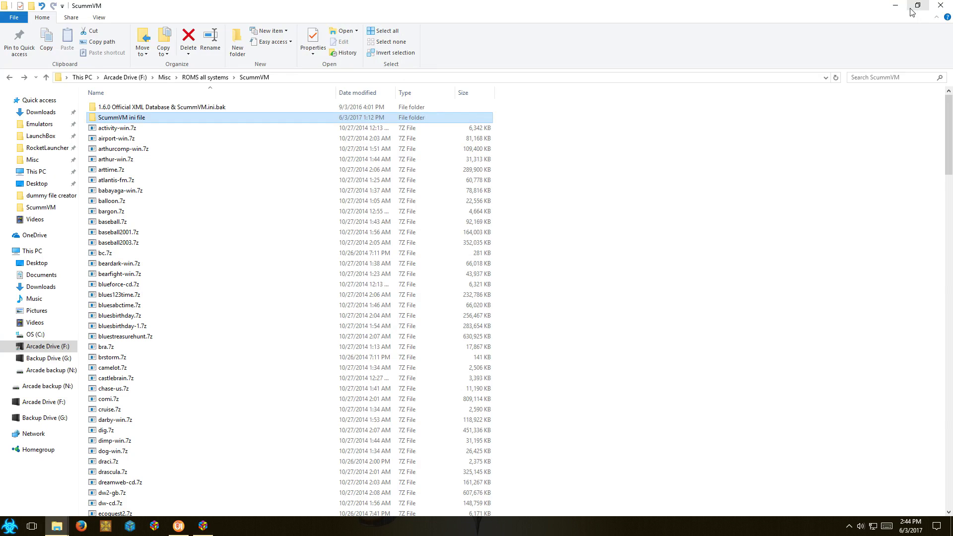
- Switch to RocketLauncherUI and show the list of configured frontends with the GLOBAL system selected
left_click(911, 7)
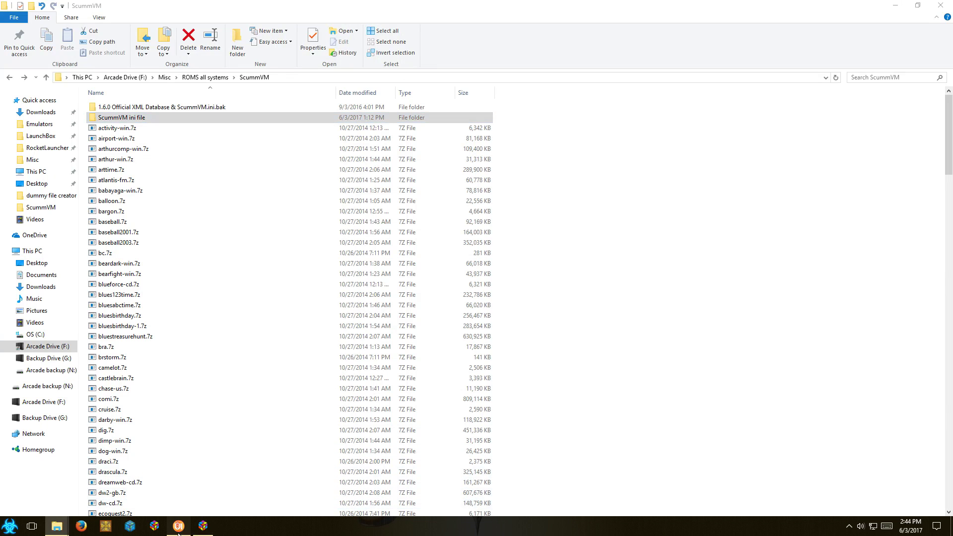
left_click(179, 532)
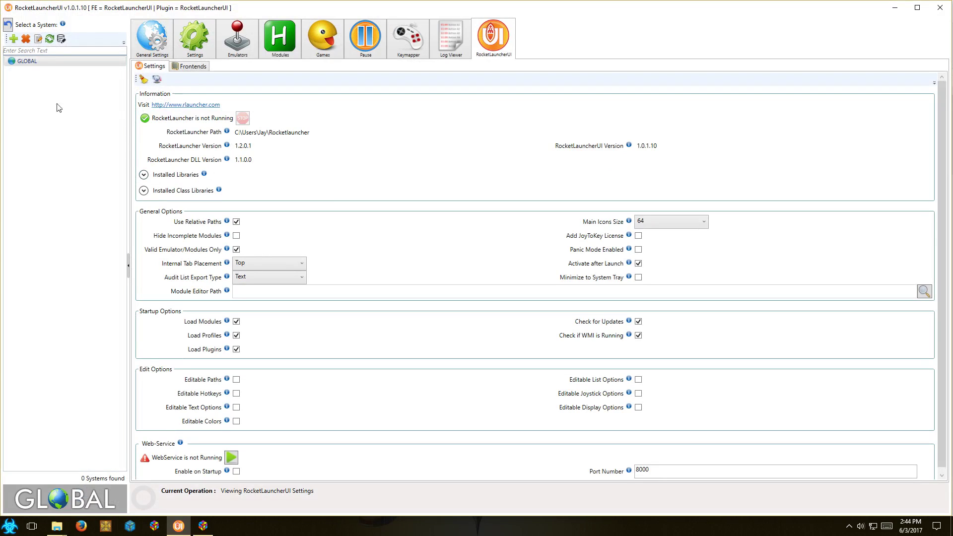
left_click(17, 66)
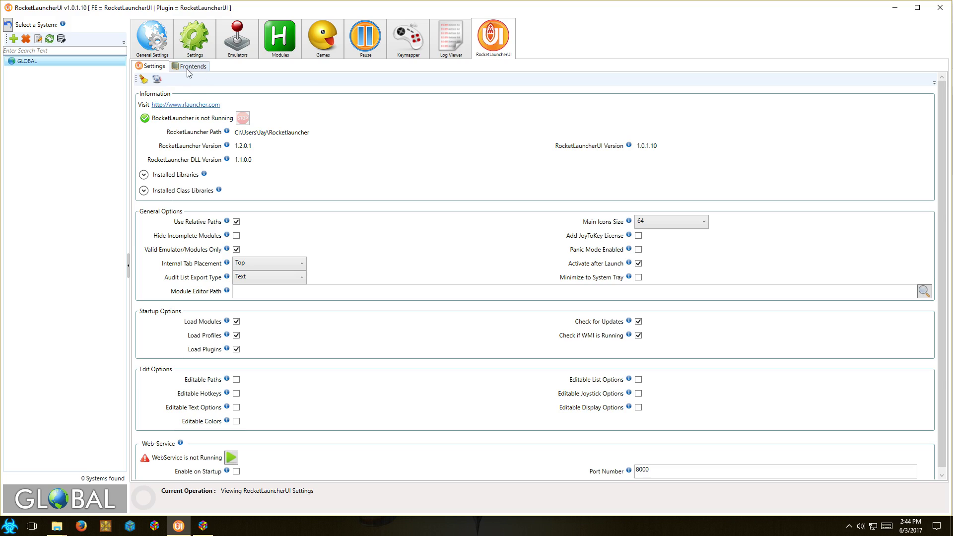
left_click(157, 49)
left_click(204, 45)
left_click(157, 41)
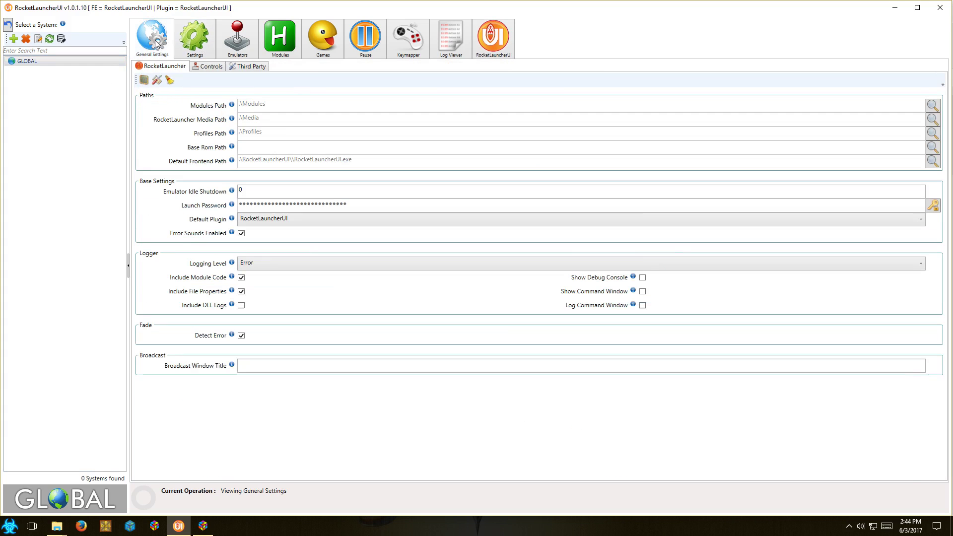
left_click(494, 38)
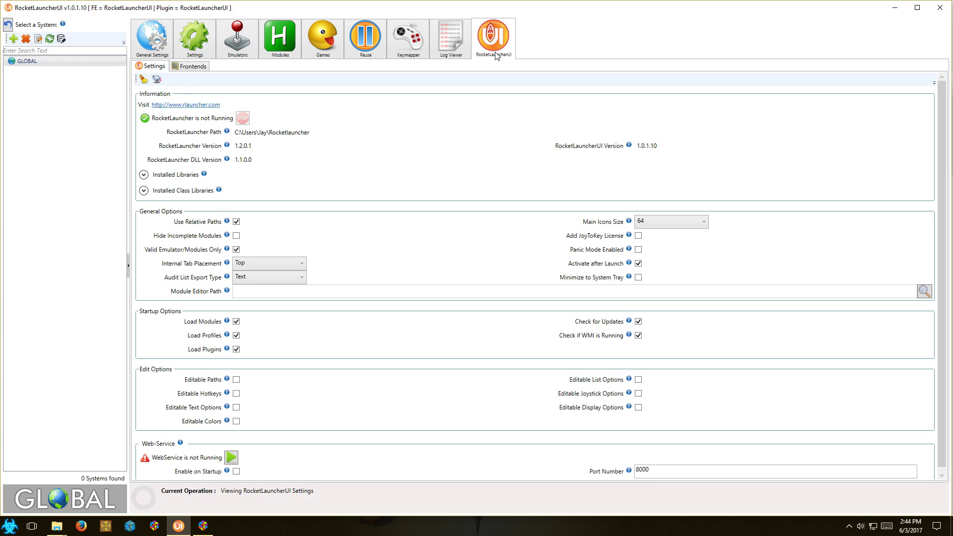
left_click(192, 67)
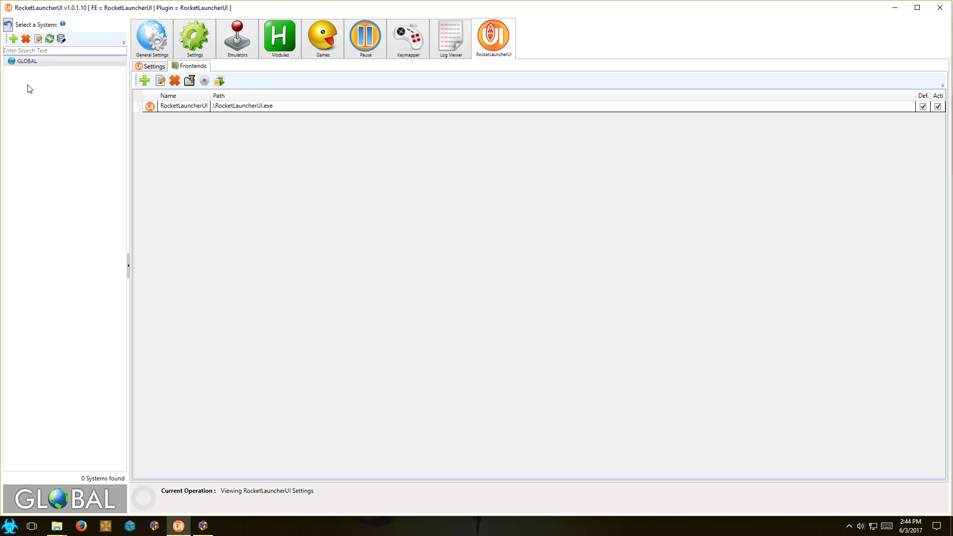
left_click(21, 64)
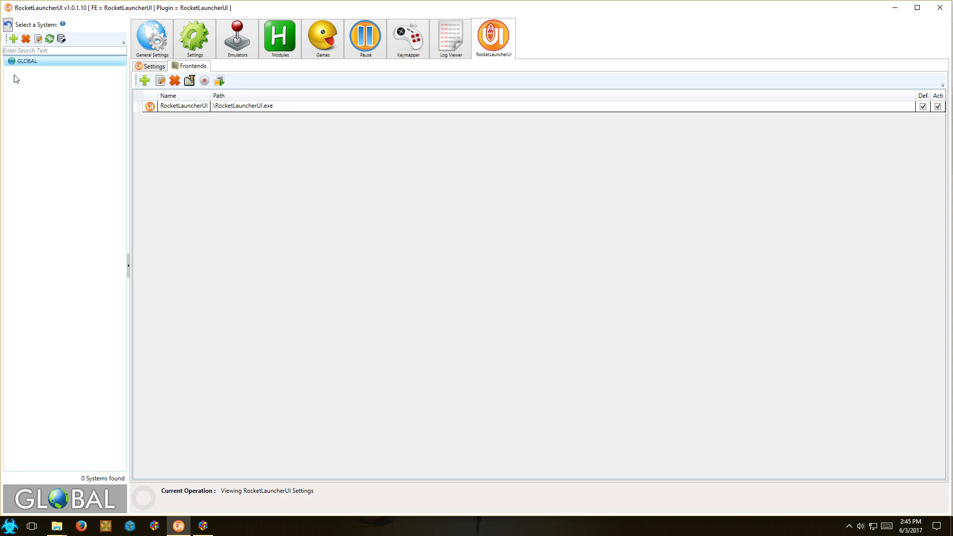
- Add a frontend named Launchbox and set its path to LaunchBox.exe in the LaunchBox folder
left_click(145, 81)
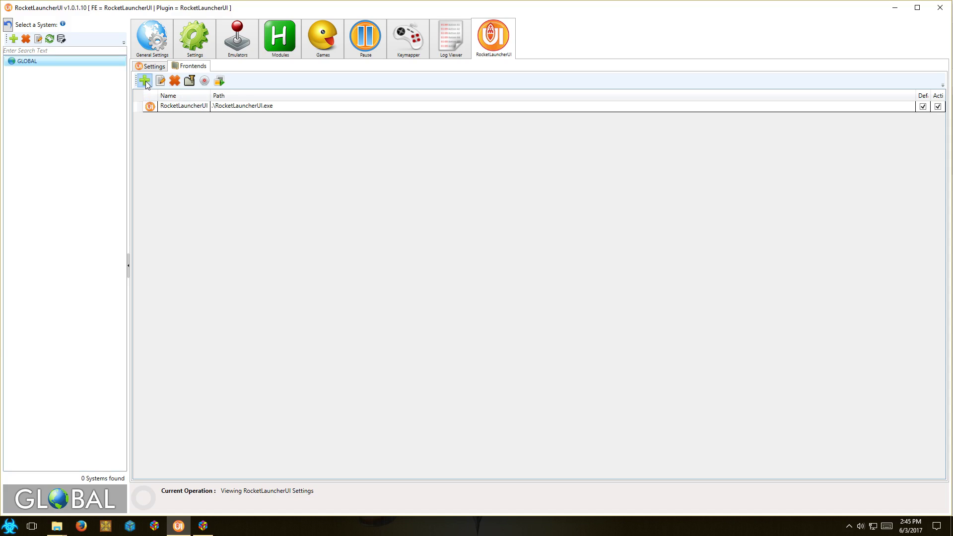
left_click(425, 248)
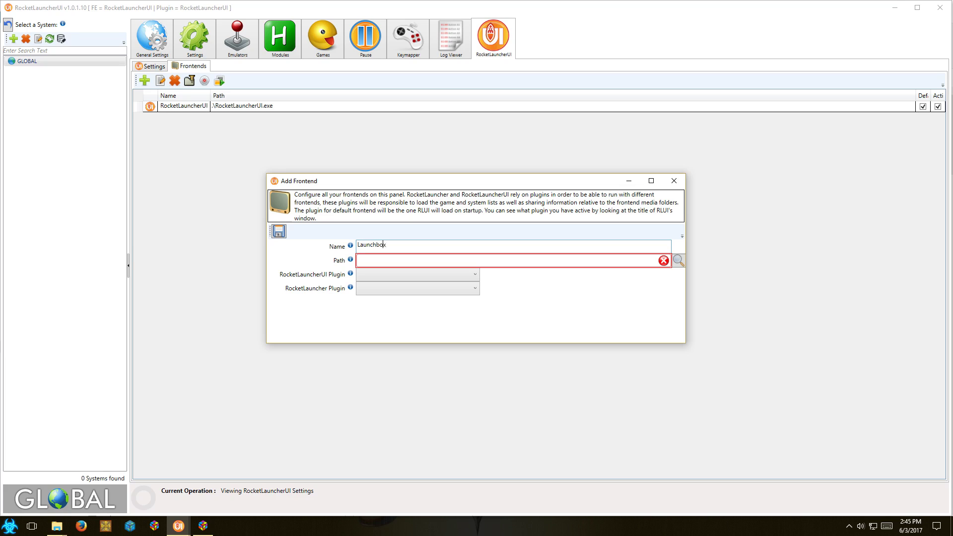
left_click(679, 261)
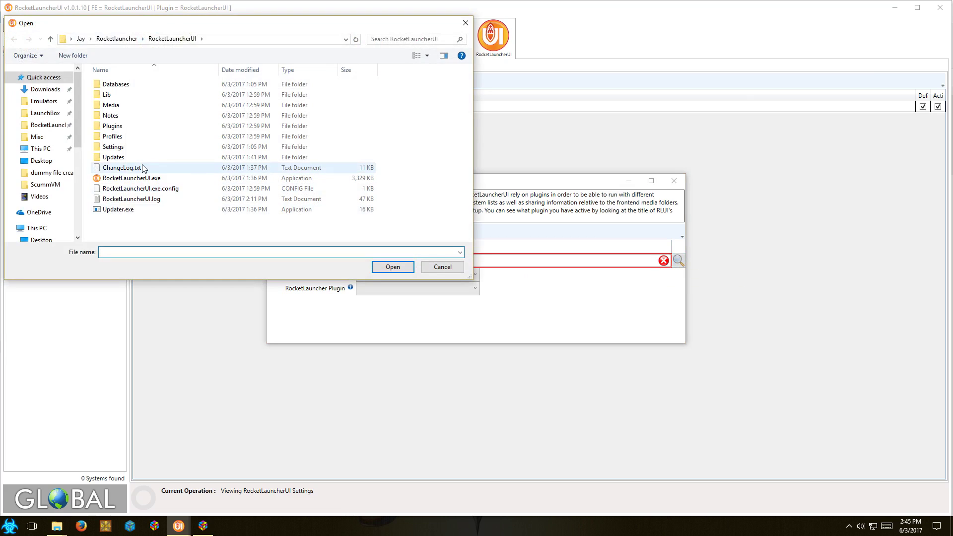
left_click(82, 41)
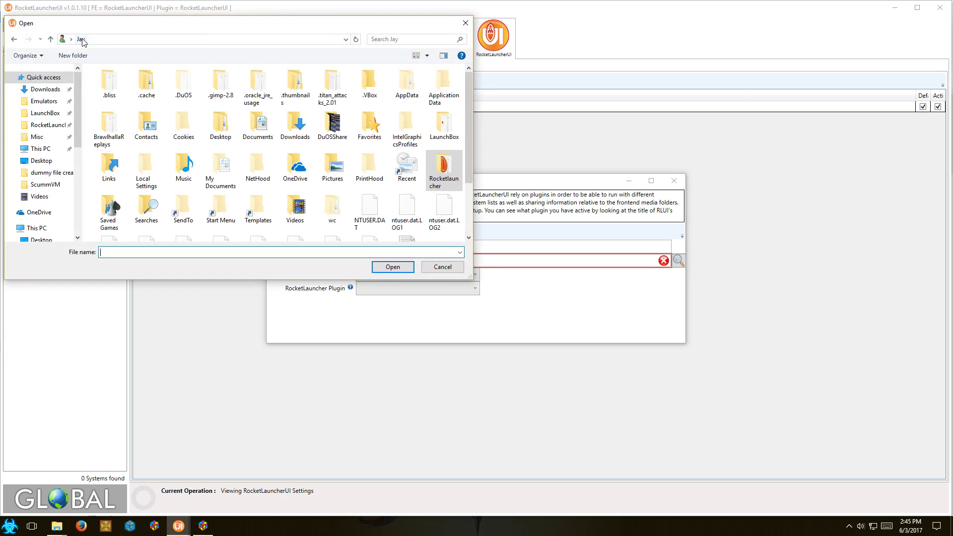
double_click(453, 135)
scroll(178, 189, "down", 3)
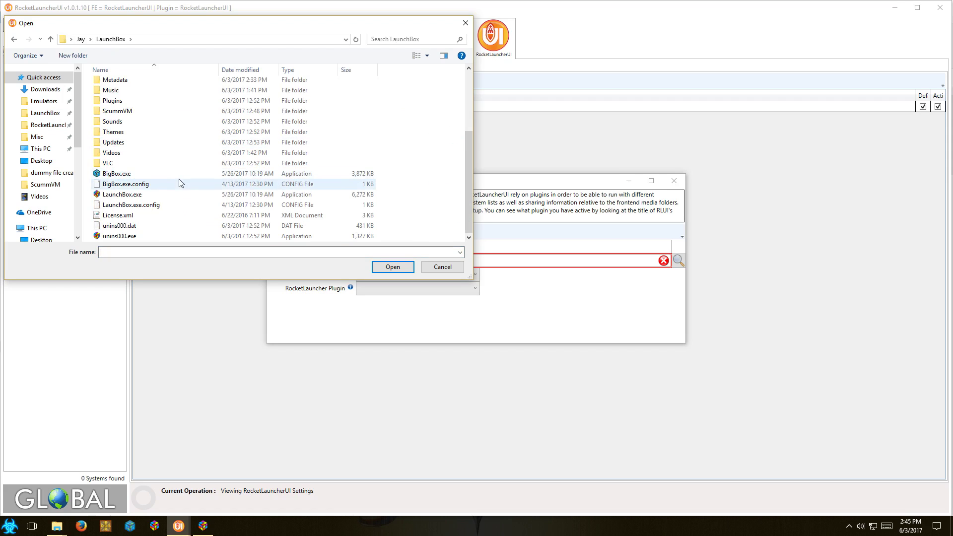
left_click(115, 195)
left_click(390, 266)
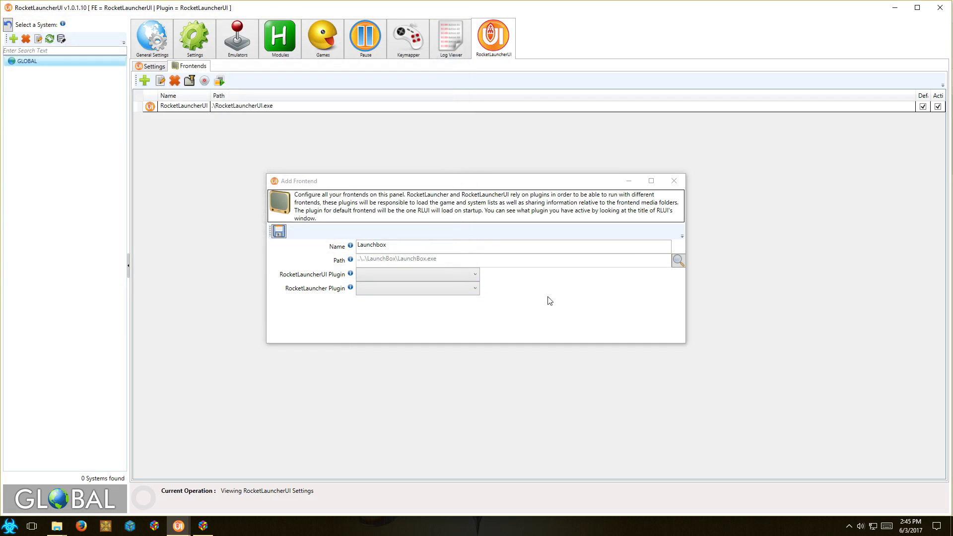
- Set both the RocketLauncherUI plugin and the RocketLauncher plugin to LaunchBox, and save the new frontend
left_click(476, 275)
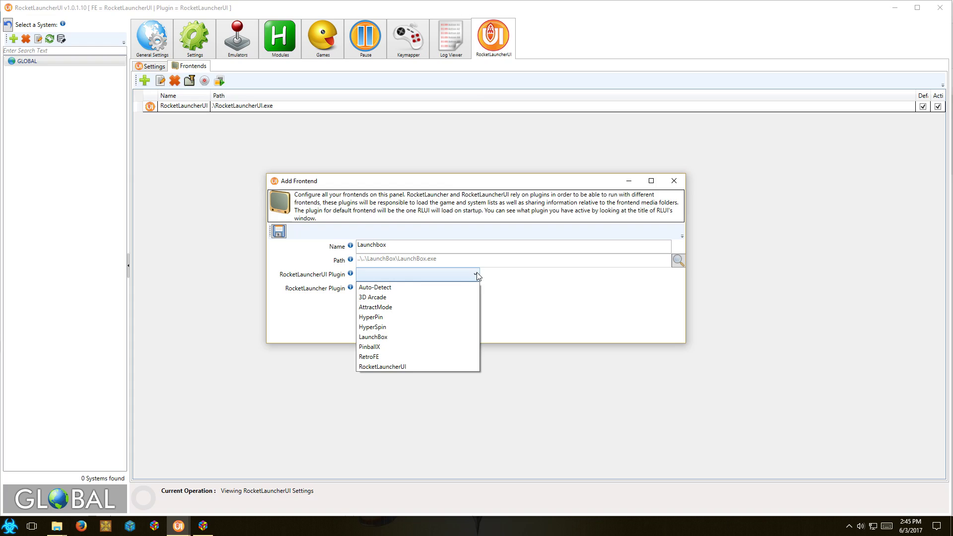
left_click(372, 337)
left_click(469, 288)
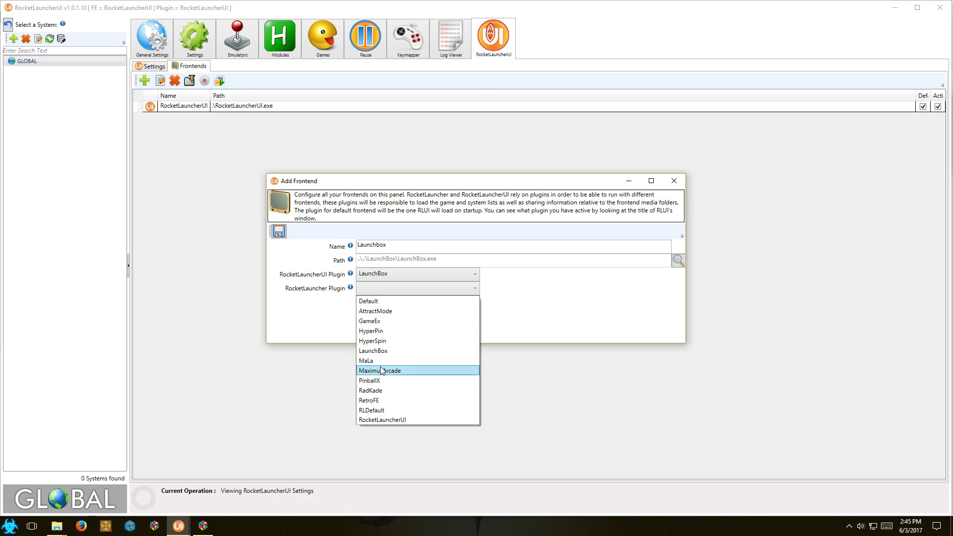
left_click(382, 351)
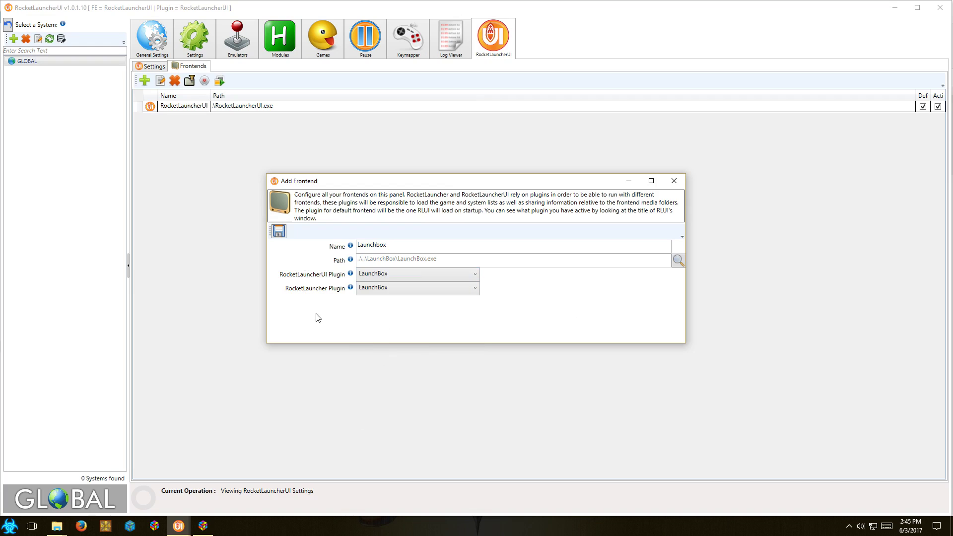
left_click(279, 233)
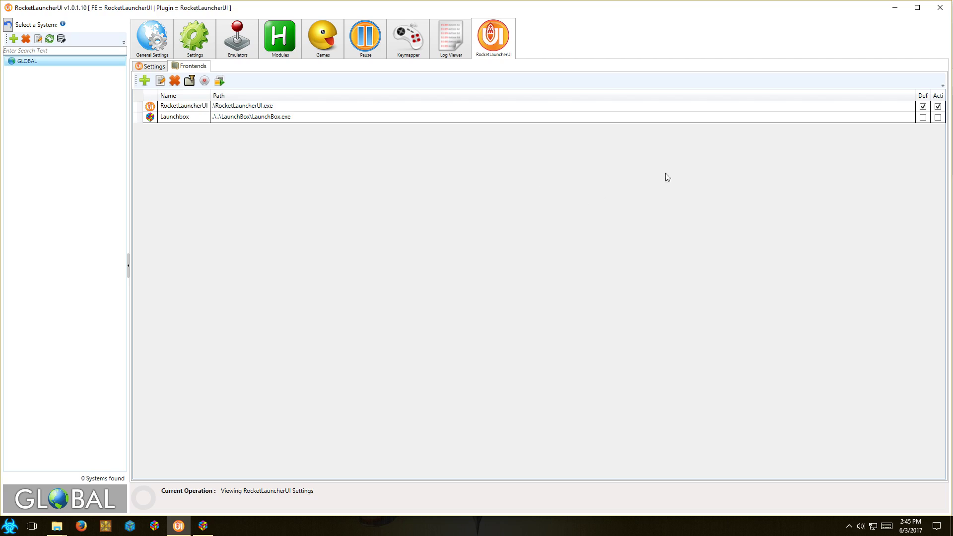
- Make Launchbox both the default and the active frontend
left_click(923, 118)
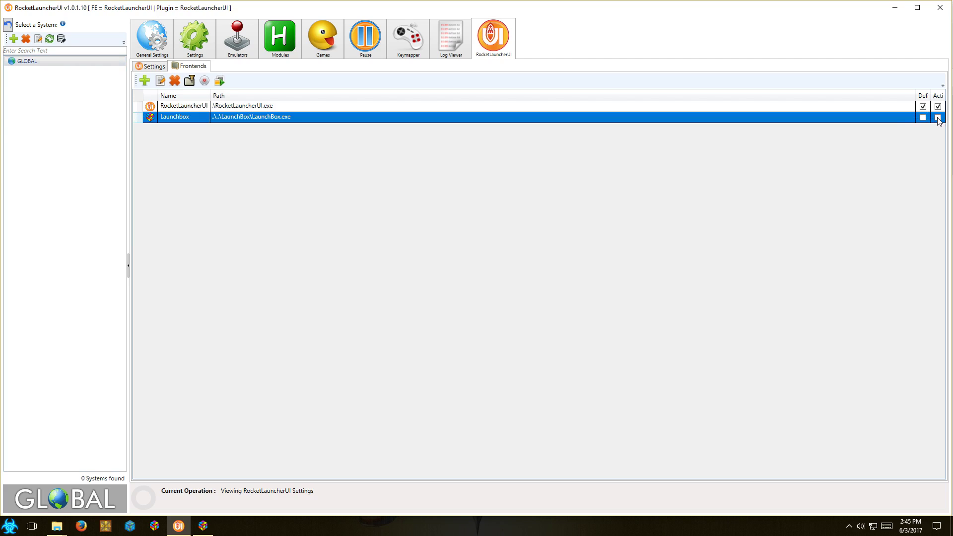
left_click(265, 107)
left_click(260, 119)
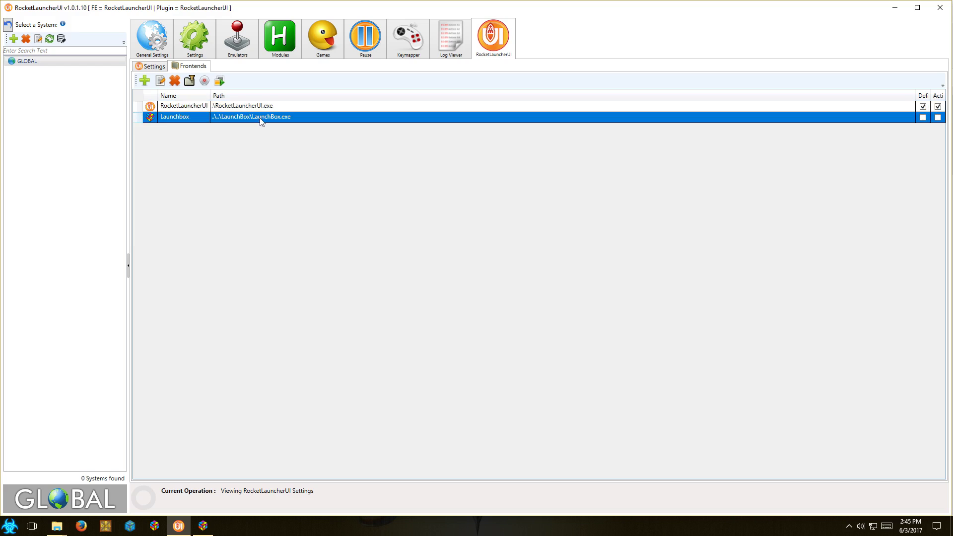
left_click(190, 84)
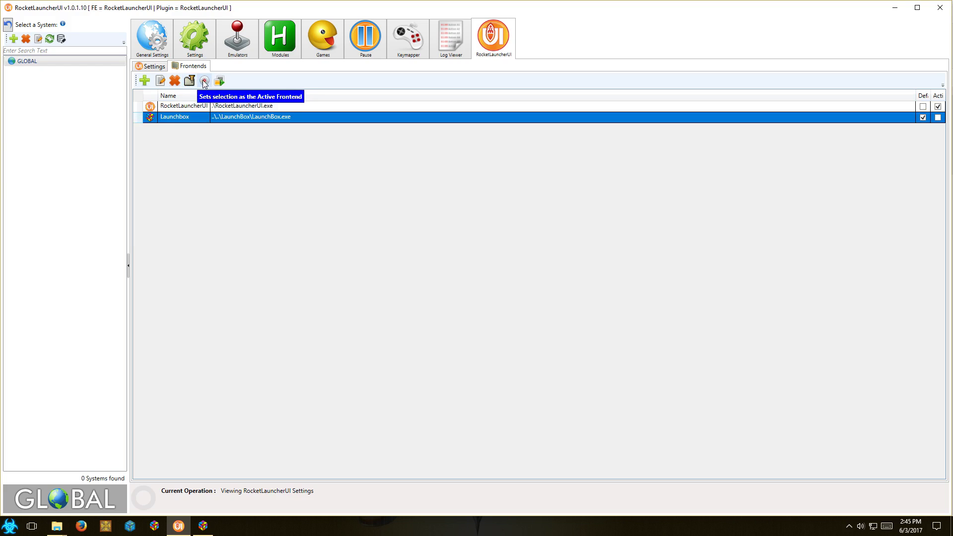
left_click(204, 82)
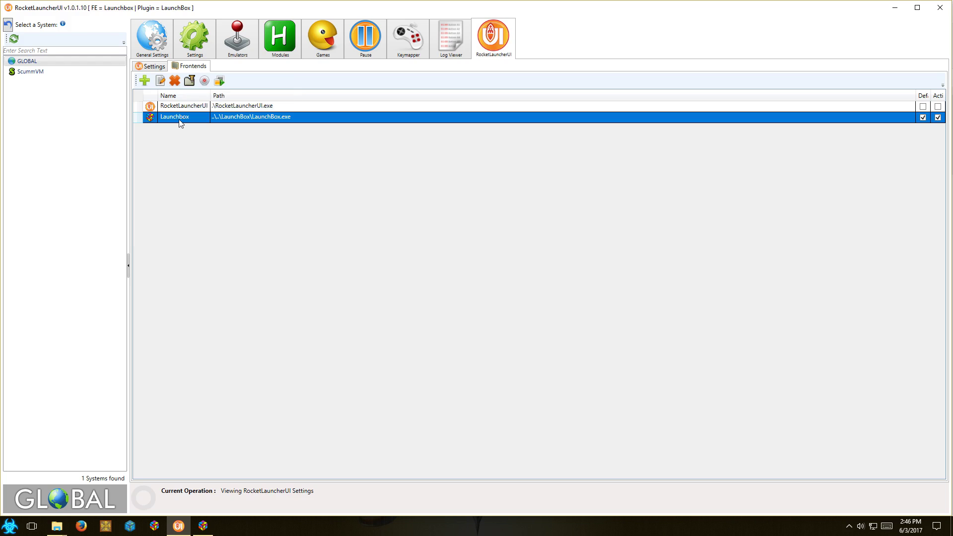
left_click(181, 107)
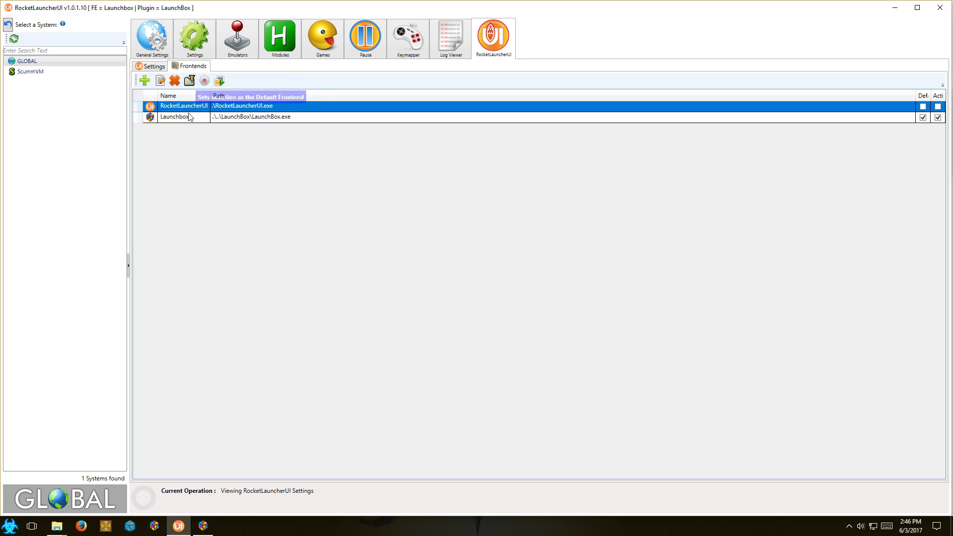
left_click(190, 117)
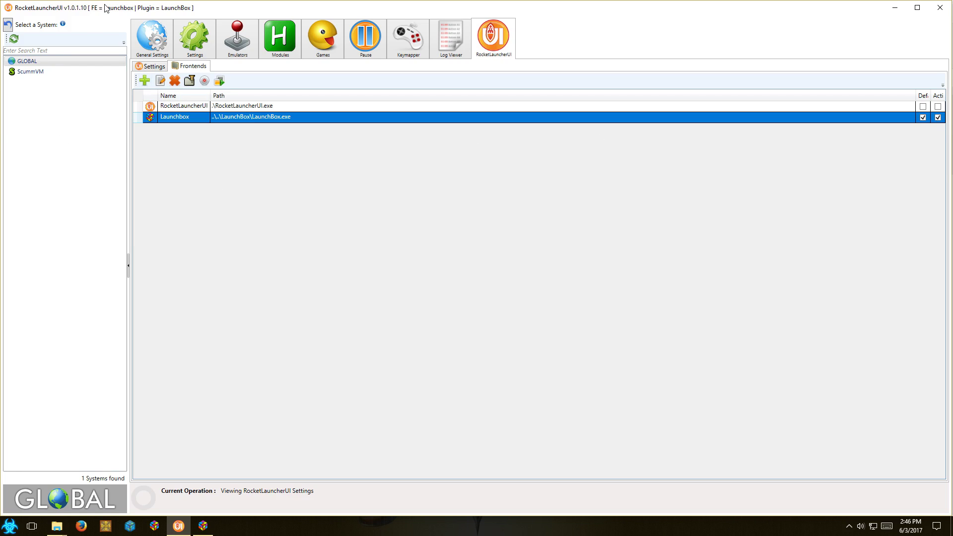
- Delete the existing ScummVM emulator from the GLOBAL system's emulator list
left_click(30, 72)
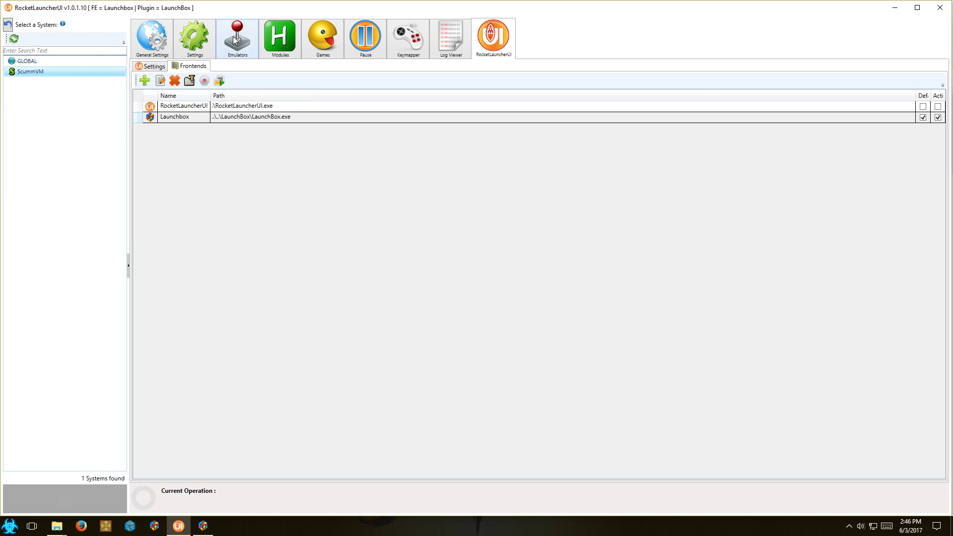
left_click(35, 61)
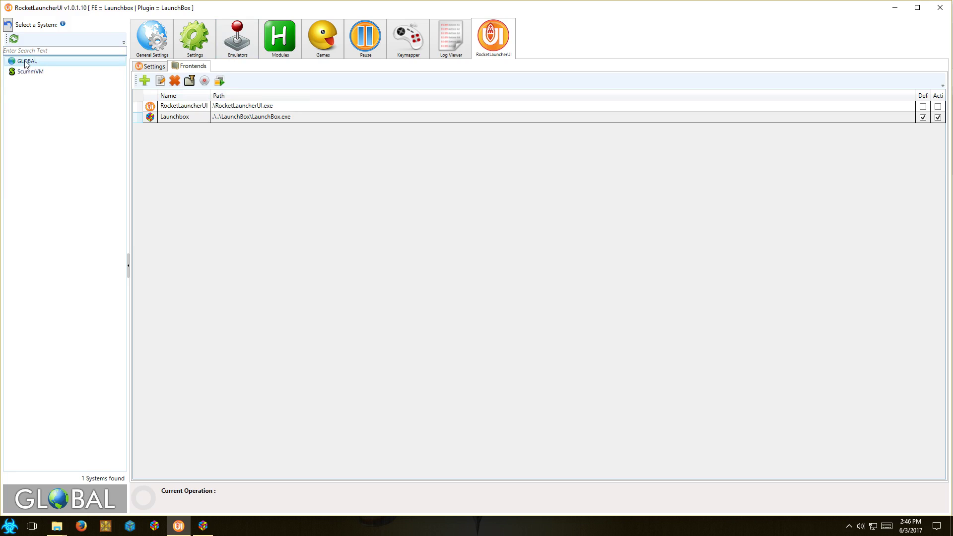
left_click(239, 45)
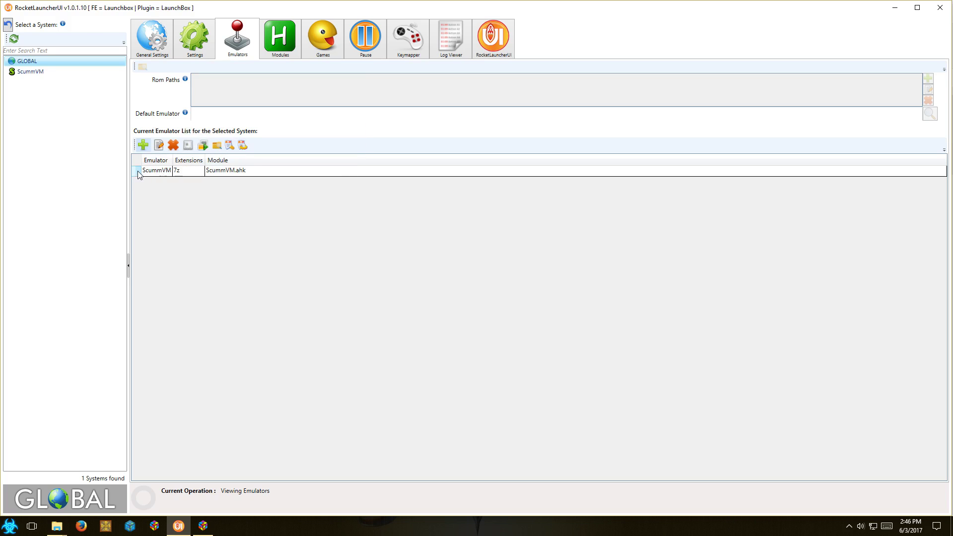
left_click(154, 173)
left_click(174, 145)
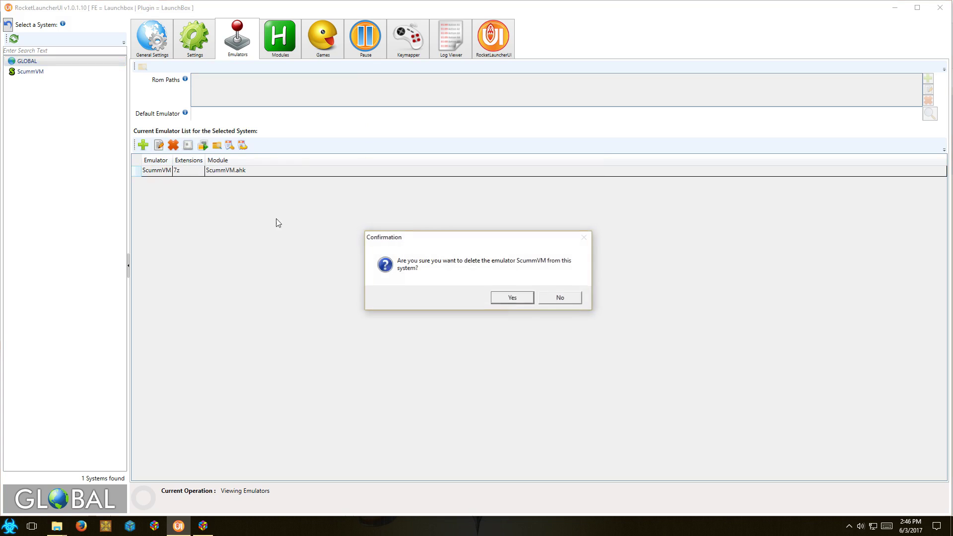
left_click(504, 297)
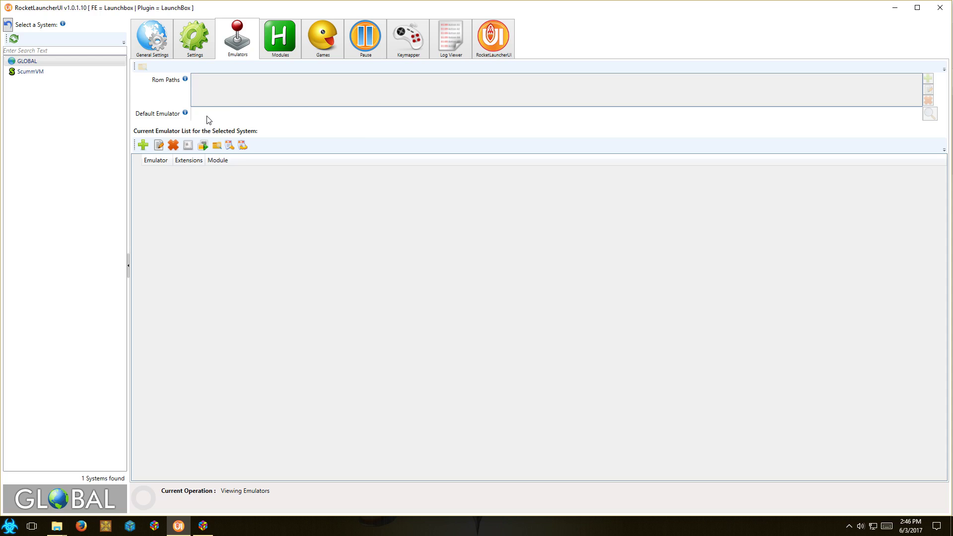
- Add an emulator named ScummVM to the GLOBAL system and set its path to scummvm.exe in LaunchBox's ScummVM folder
left_click(33, 62)
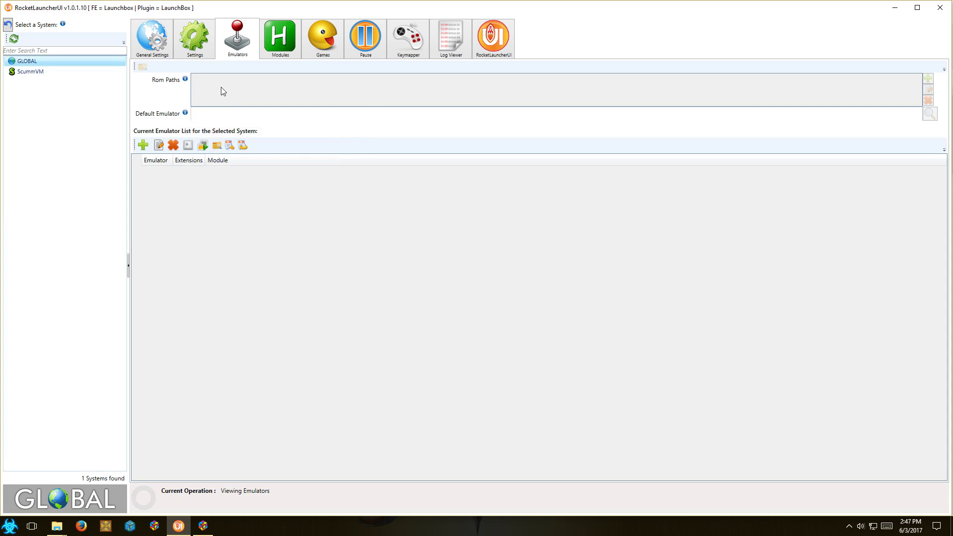
left_click(142, 145)
left_click(332, 237)
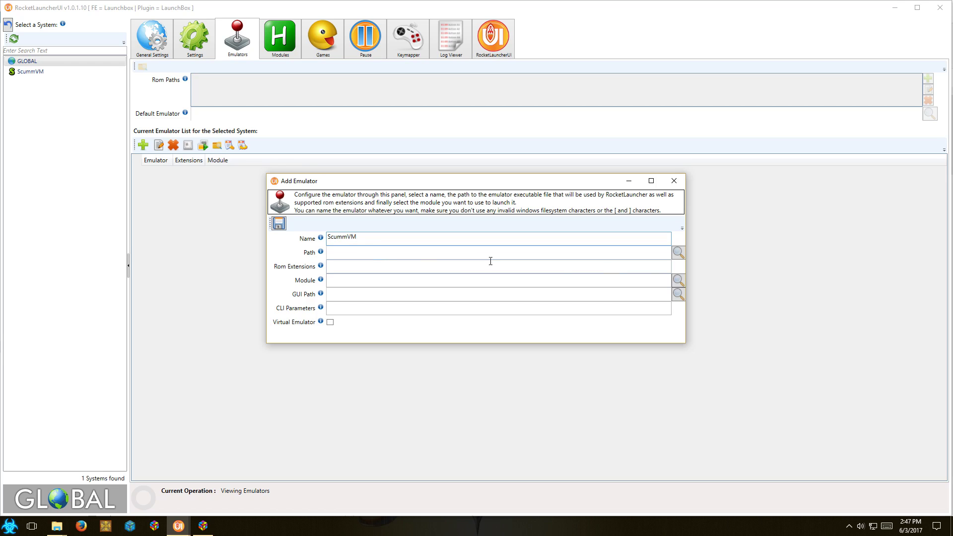
left_click(679, 253)
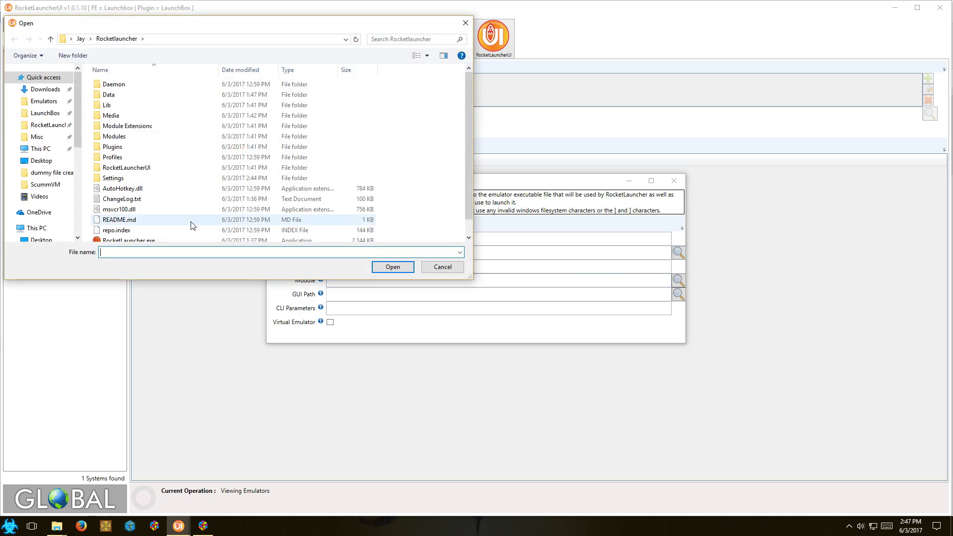
left_click(80, 39)
double_click(443, 128)
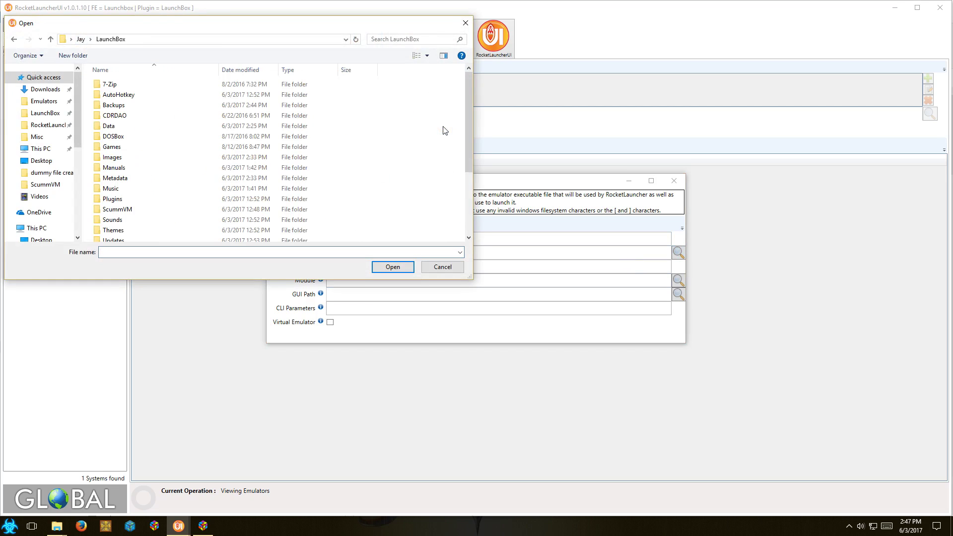
scroll(164, 219, "down", 1)
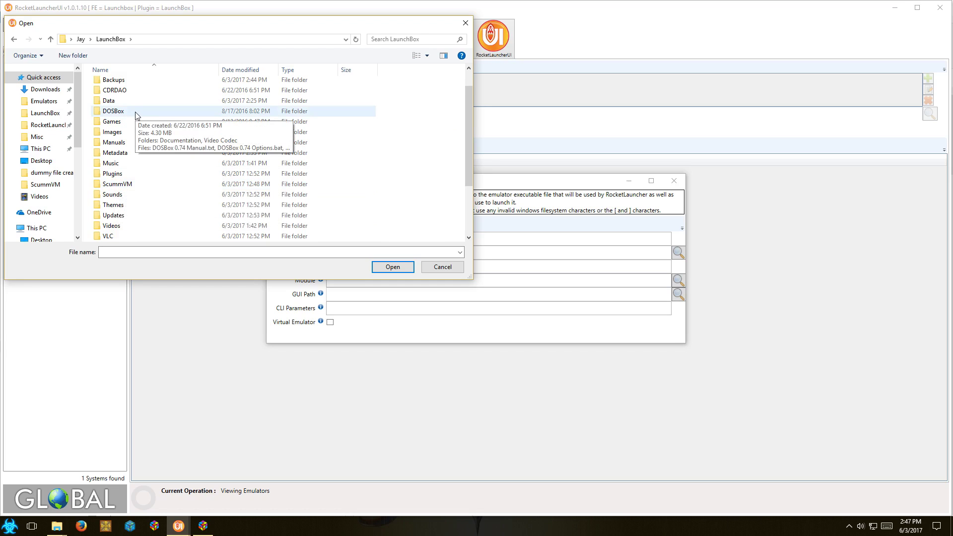
double_click(130, 185)
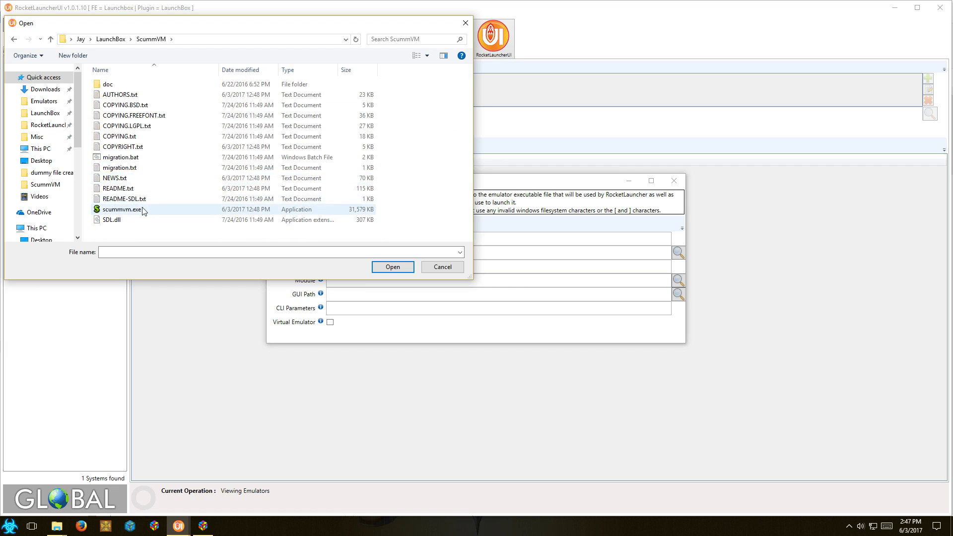
left_click(123, 213)
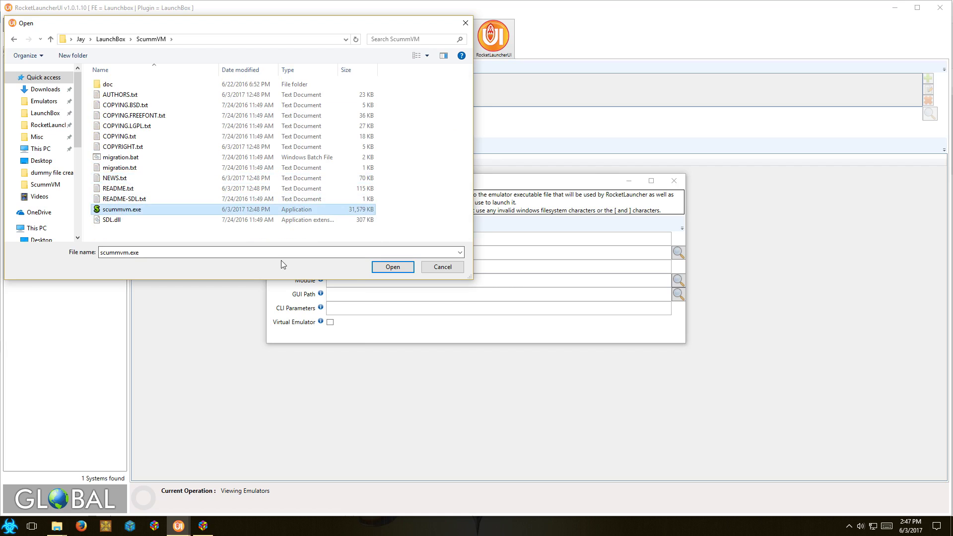
left_click(393, 267)
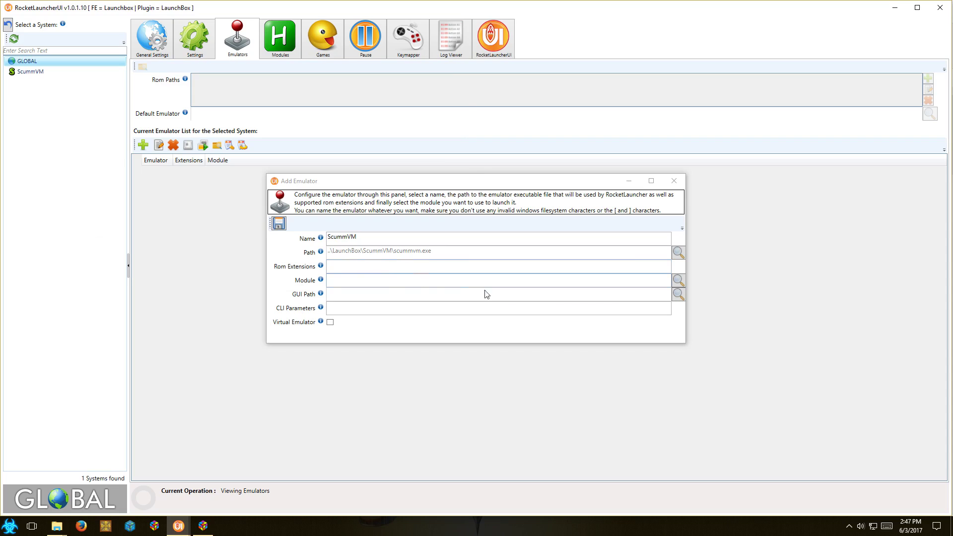
- Set the new emulator's ROM extension to 7z, assign the ScummVM.ahk module, and save the emulator
left_click(607, 270)
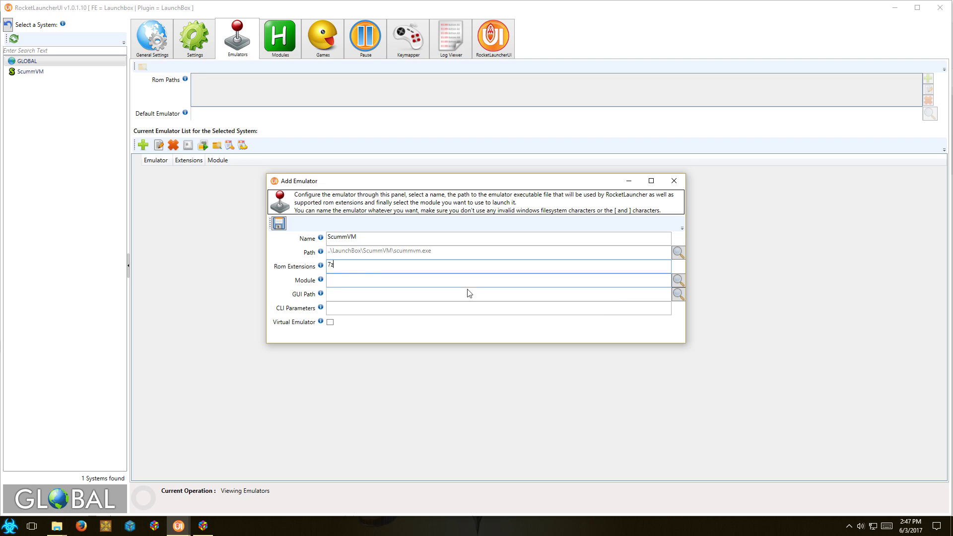
left_click(678, 281)
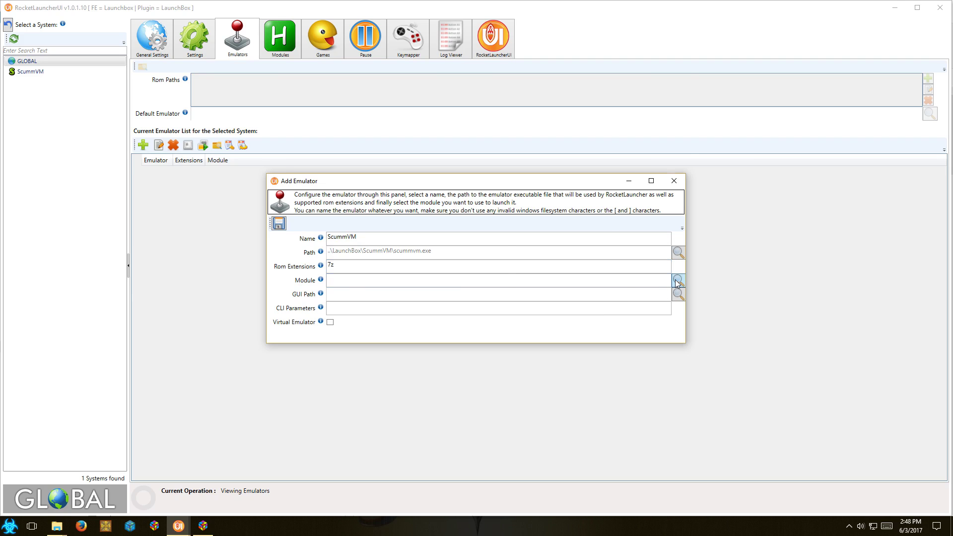
left_click_drag(683, 239, 684, 333)
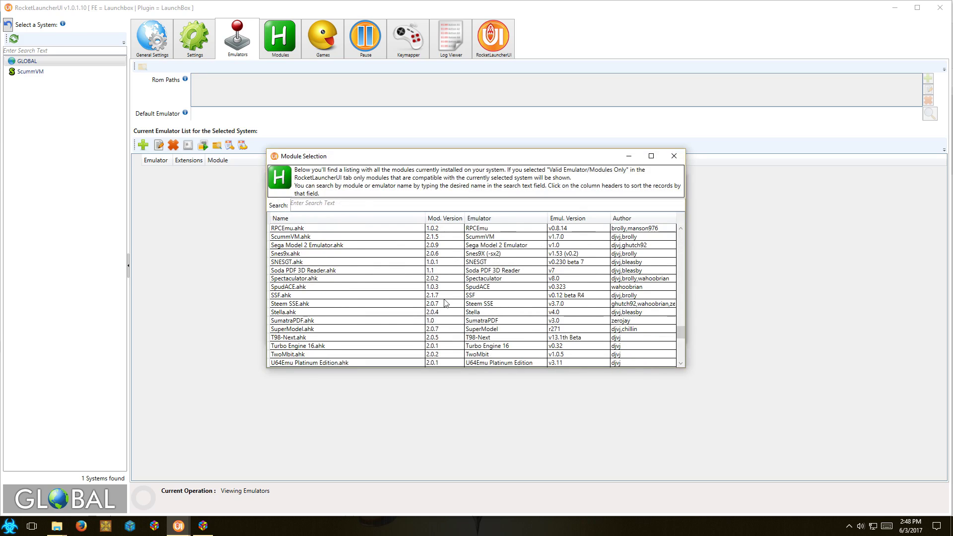
left_click(290, 238)
double_click(293, 239)
mouse_move(321, 296)
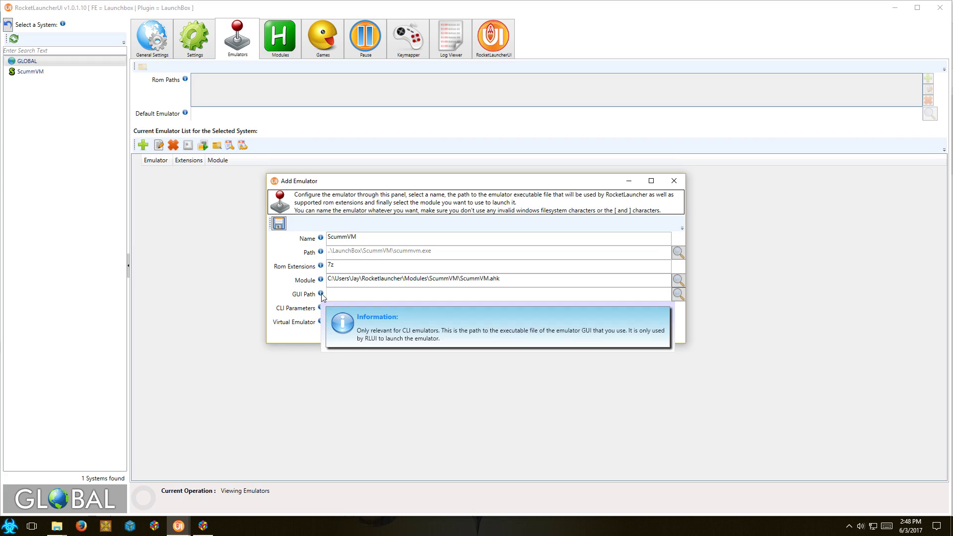
left_click(279, 224)
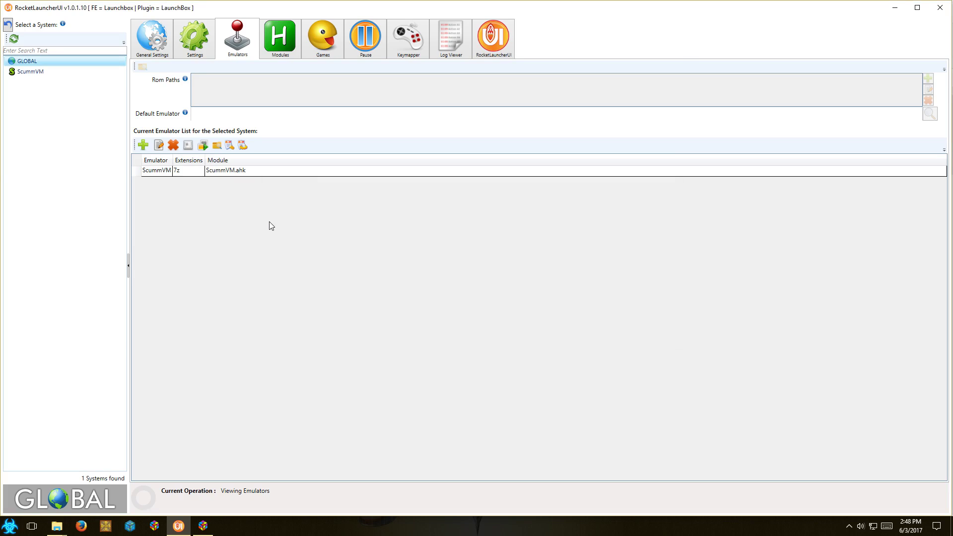
- In the ScummVM system's main settings, set 7z Enabled to true and Skip Checks to Rom Extension
left_click(194, 49)
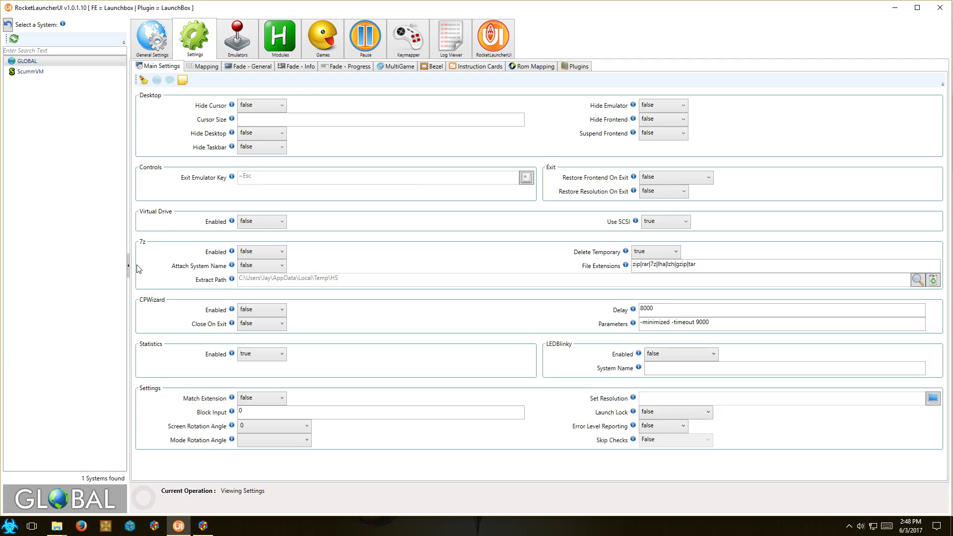
left_click(40, 72)
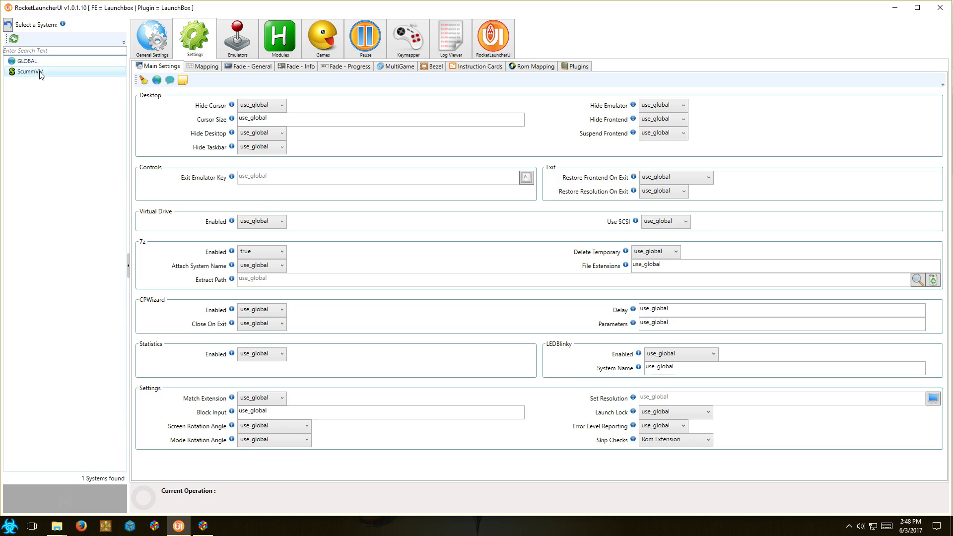
left_click(278, 252)
left_click(266, 286)
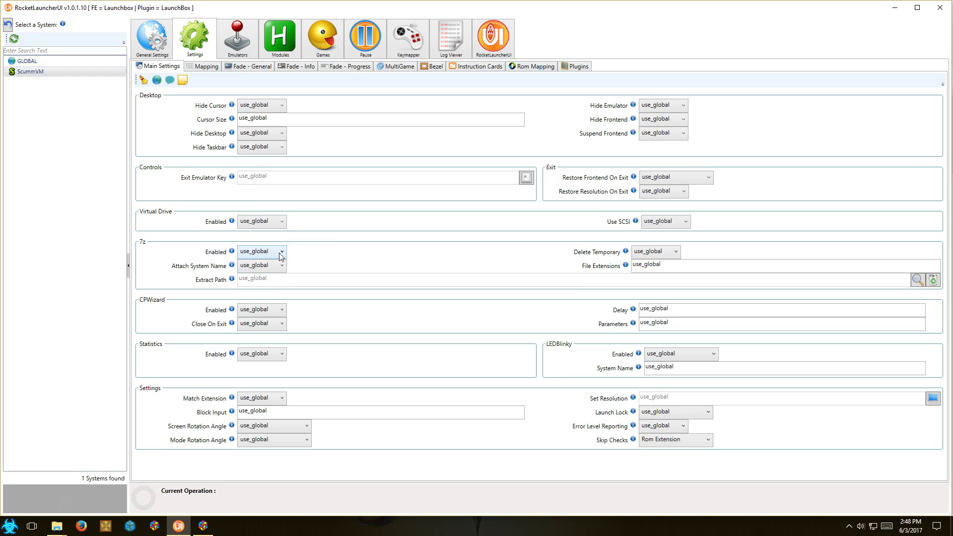
left_click(281, 256)
left_click(254, 265)
left_click(708, 440)
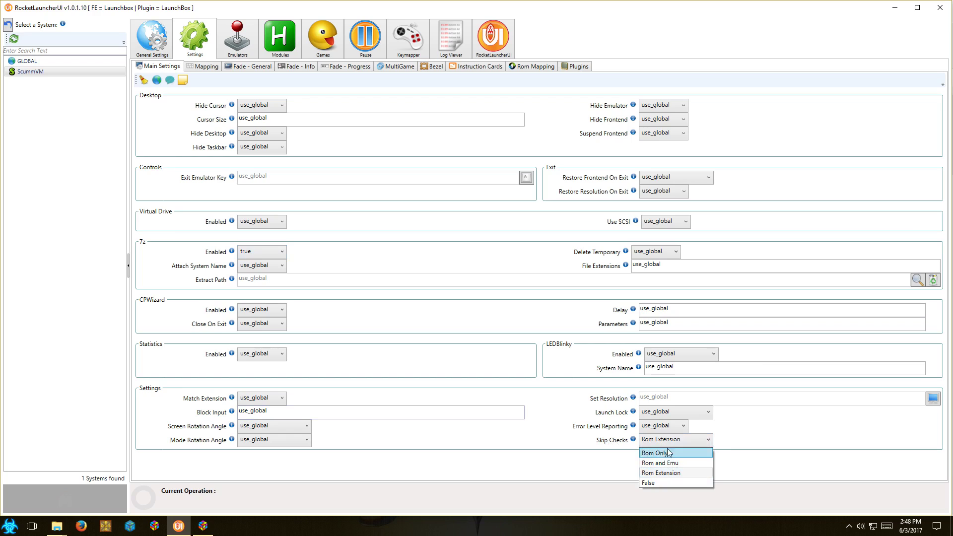
left_click(661, 476)
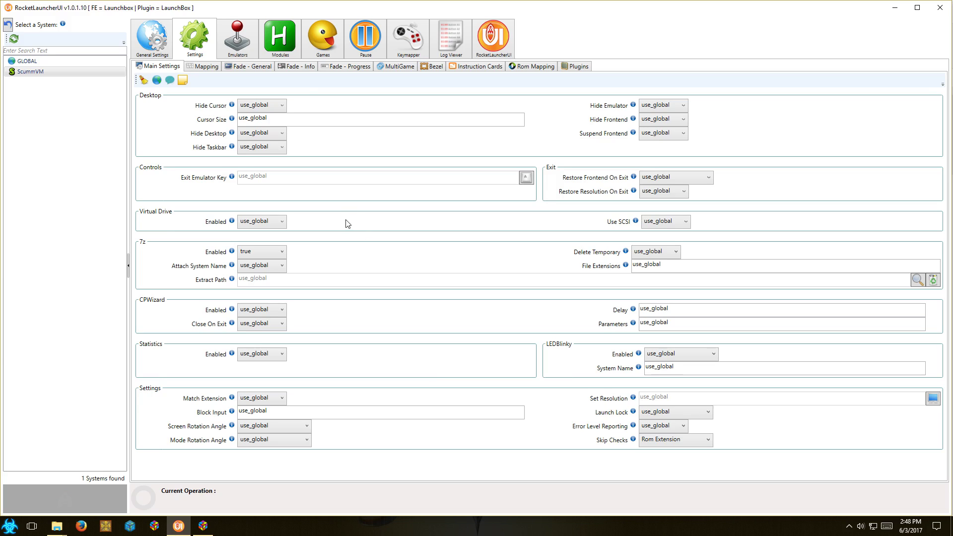
- Run the system audit on the ScummVM games and look over the resulting game list
left_click(323, 46)
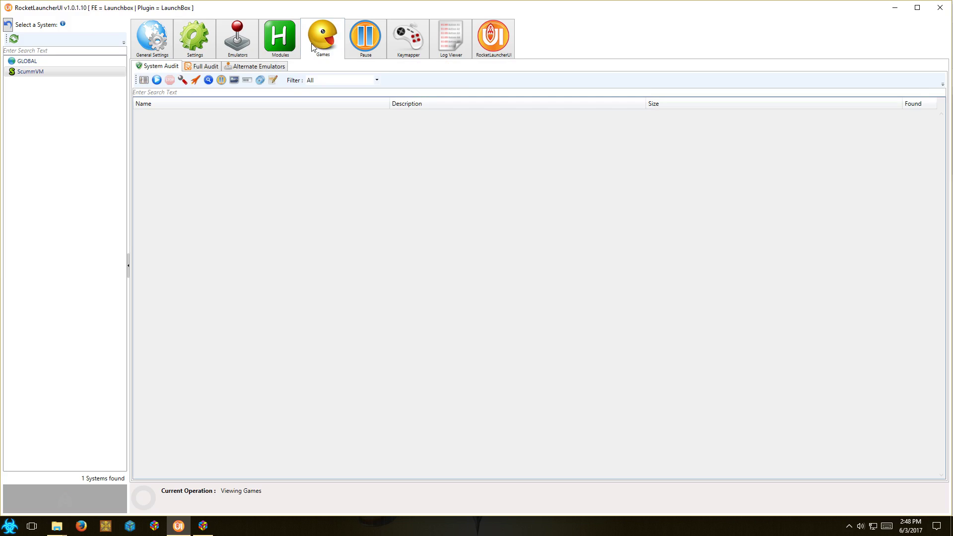
left_click(157, 81)
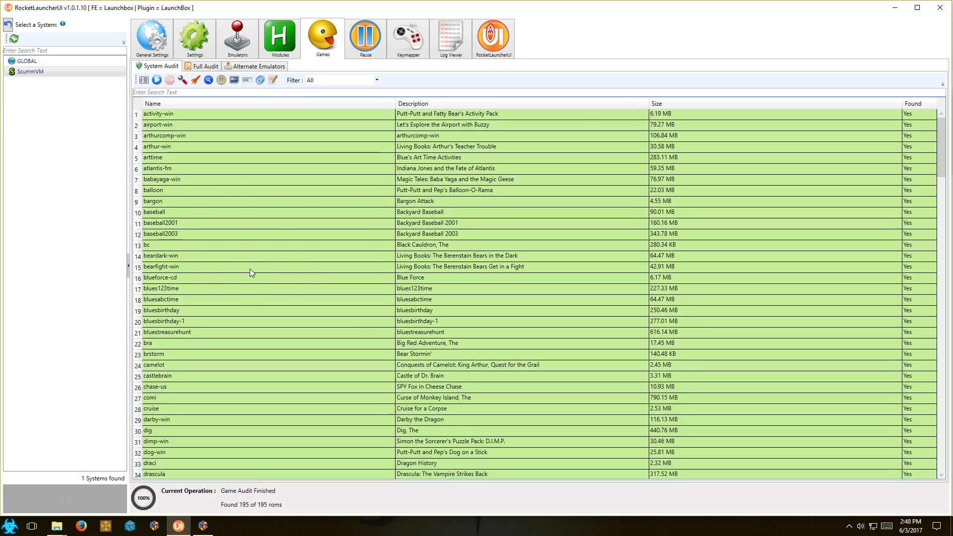
scroll(246, 275, "down", 1)
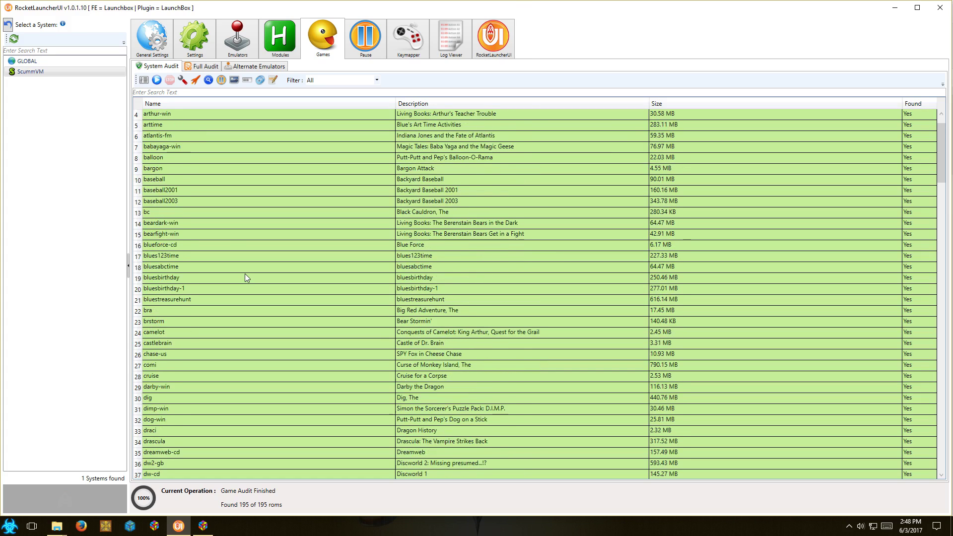
scroll(245, 274, "up", 1)
left_click(179, 192)
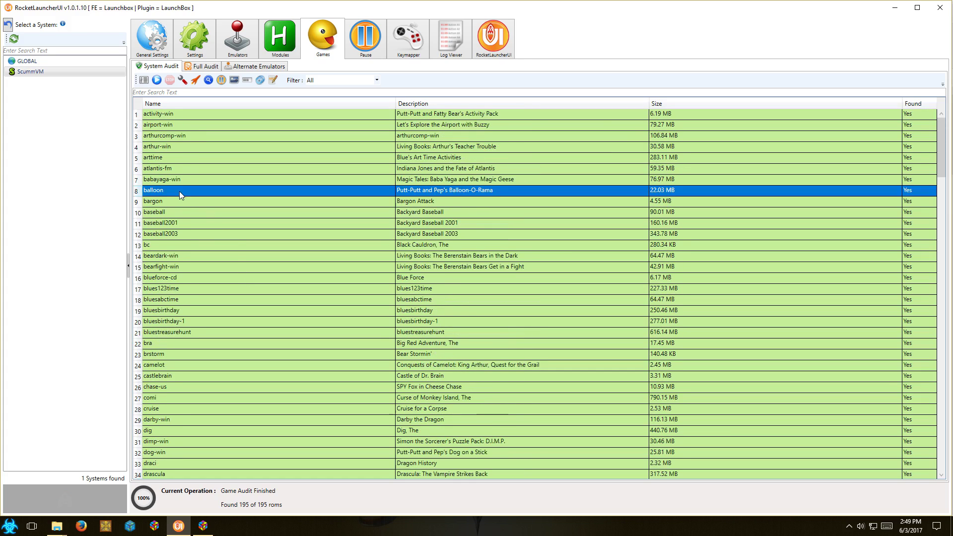
left_click(234, 257)
left_click(219, 310)
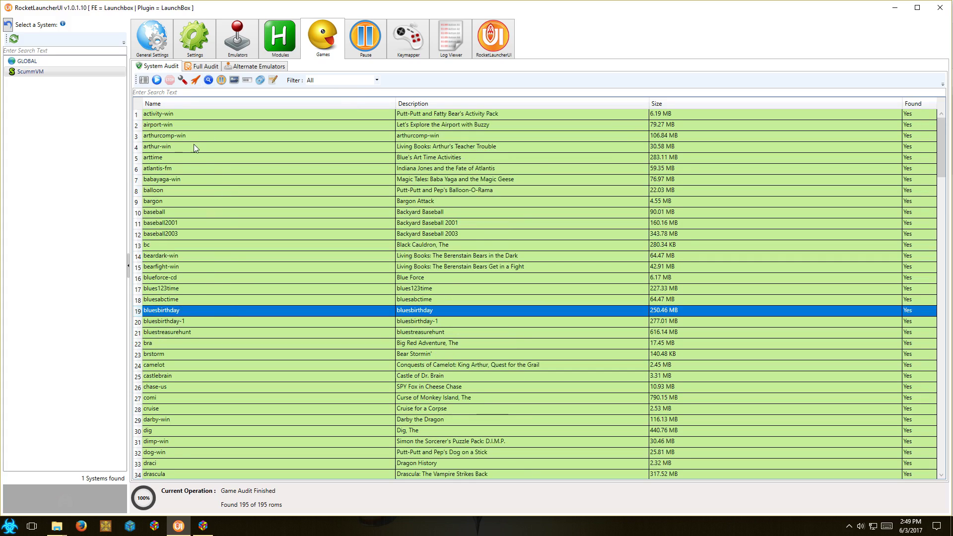
left_click(171, 158)
left_click(175, 213)
left_click(194, 290)
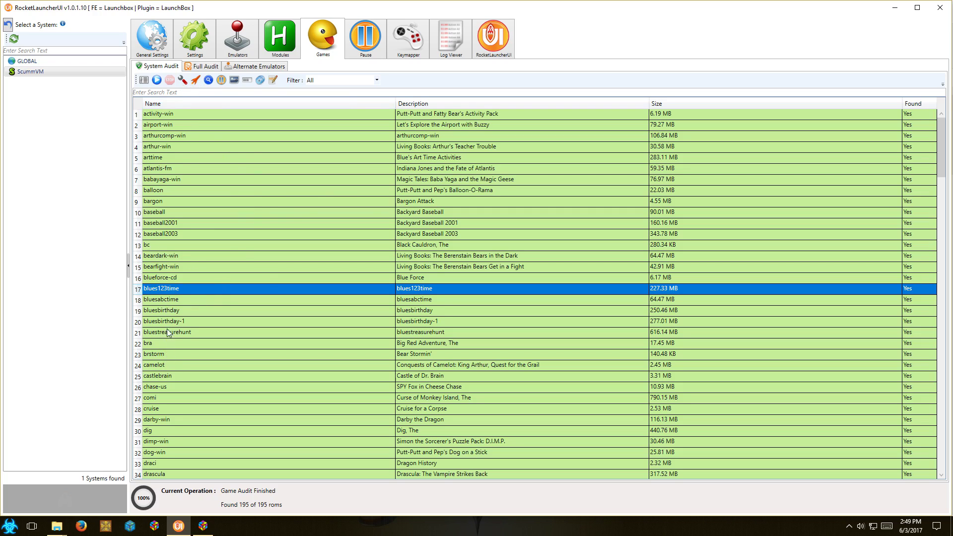
- Launch the game Bargon Attack from the audited list through RocketLauncher
left_click(161, 201)
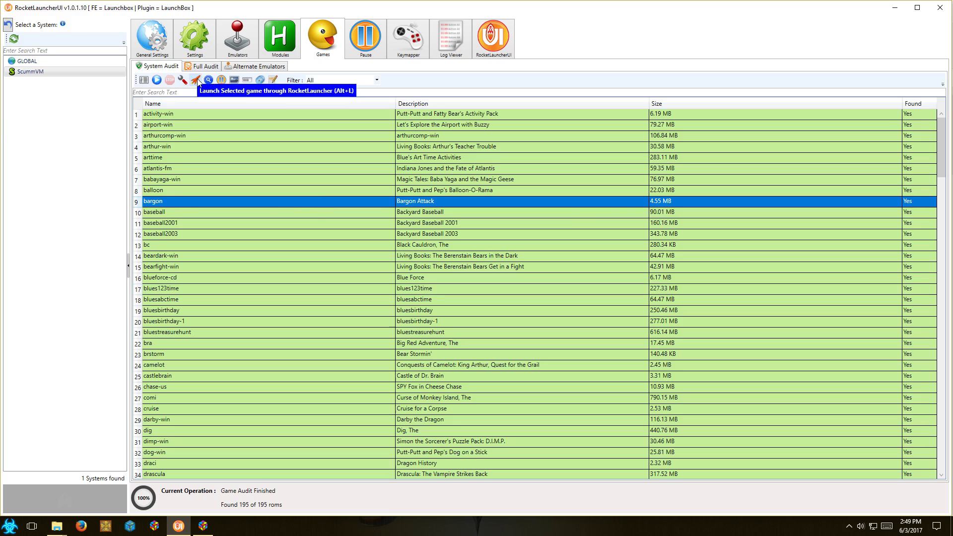
left_click(198, 81)
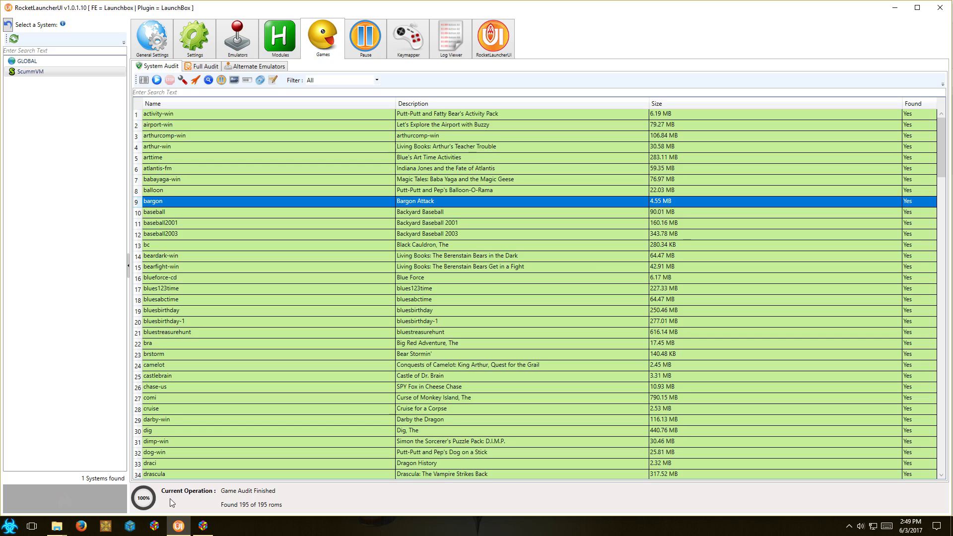
- Switch to the LaunchBox folder in File Explorer and run scummvm.exe from its ScummVM subfolder
mouse_move(201, 531)
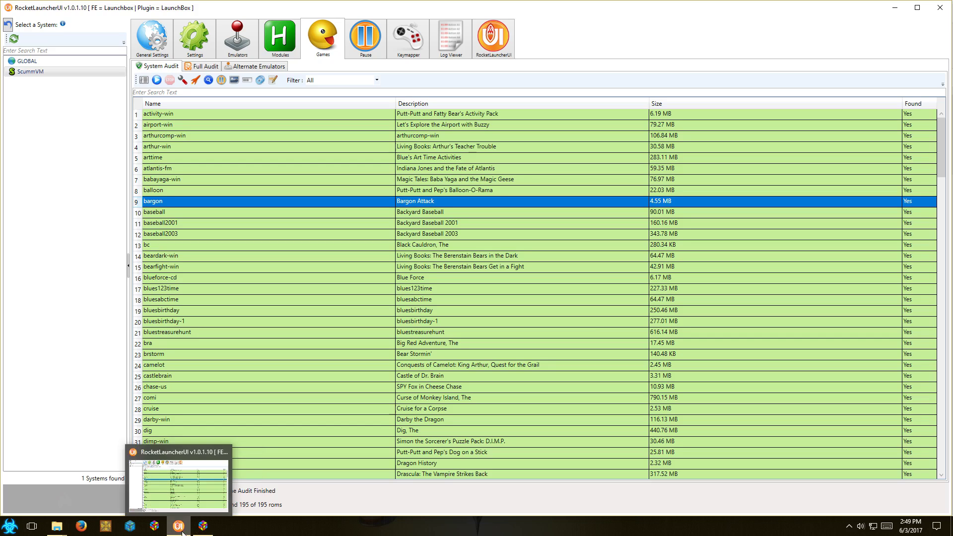
mouse_move(63, 526)
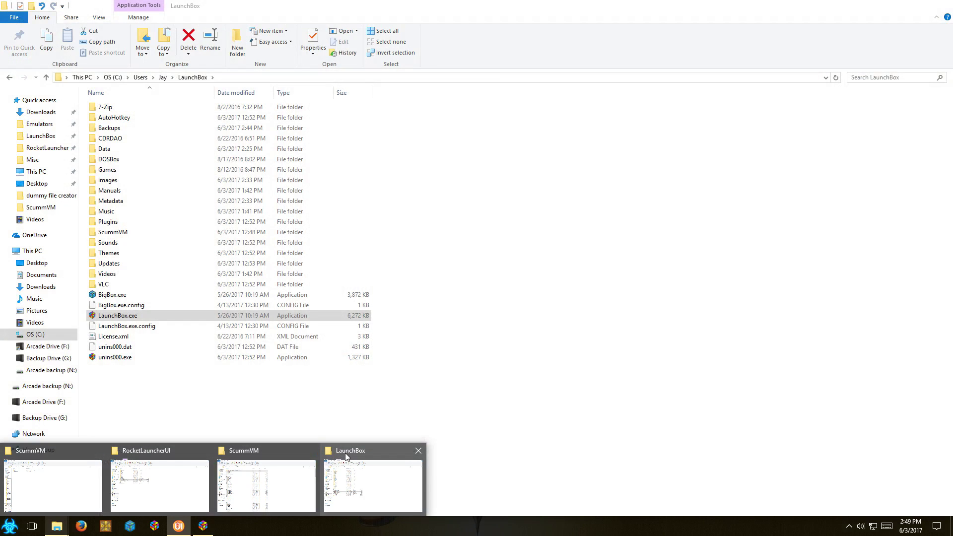
left_click(347, 457)
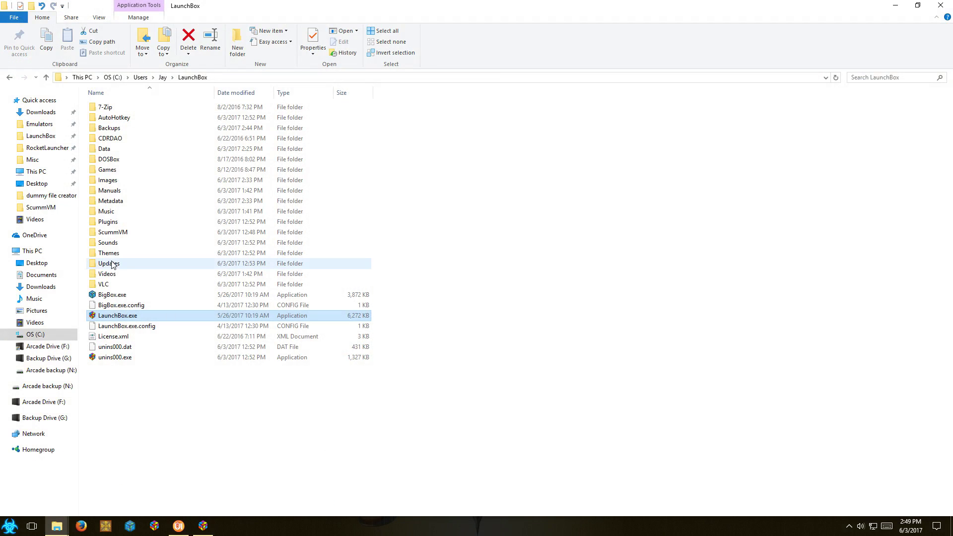
double_click(121, 233)
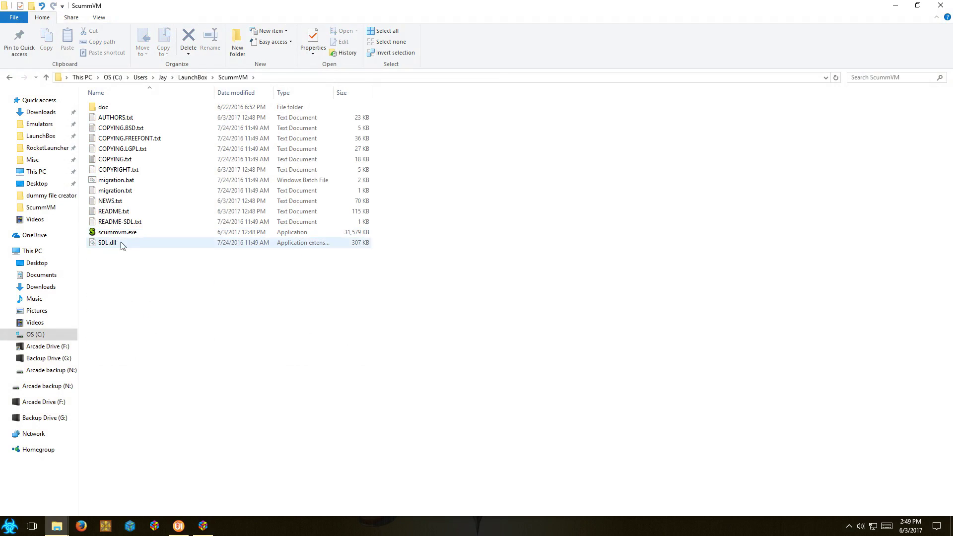
double_click(119, 233)
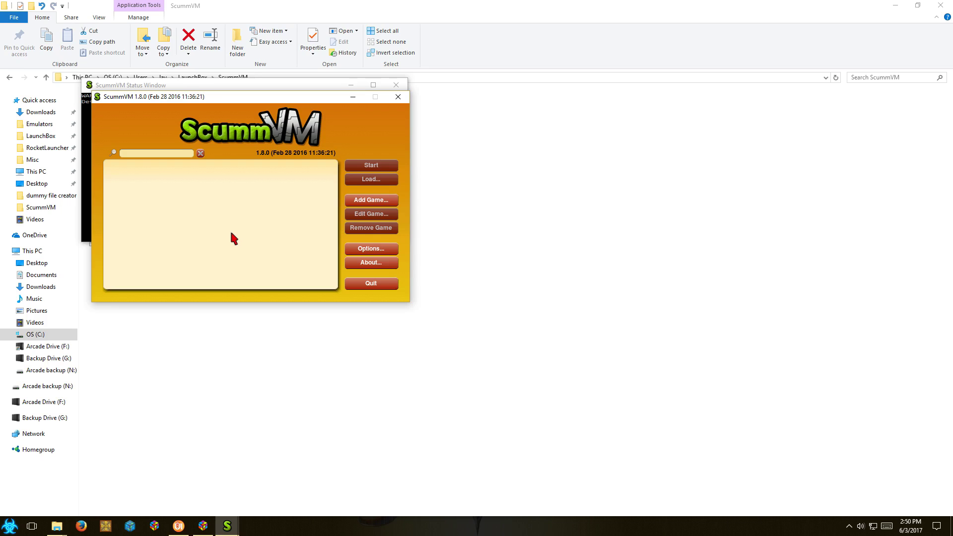
- Bring up ScummVM's mass game detector, decline running it, and quit ScummVM
key("shift")
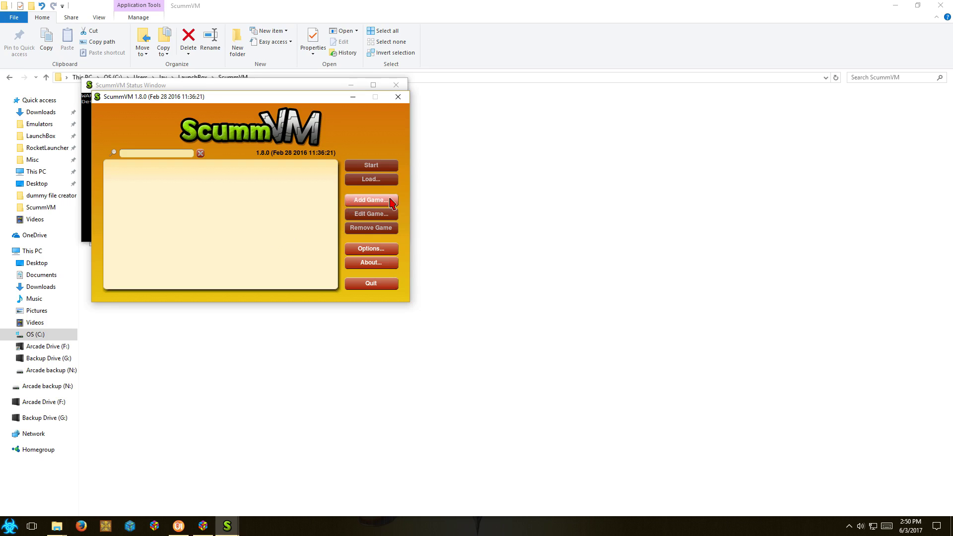
key("shift")
key("shift")
left_click(375, 204, "shift")
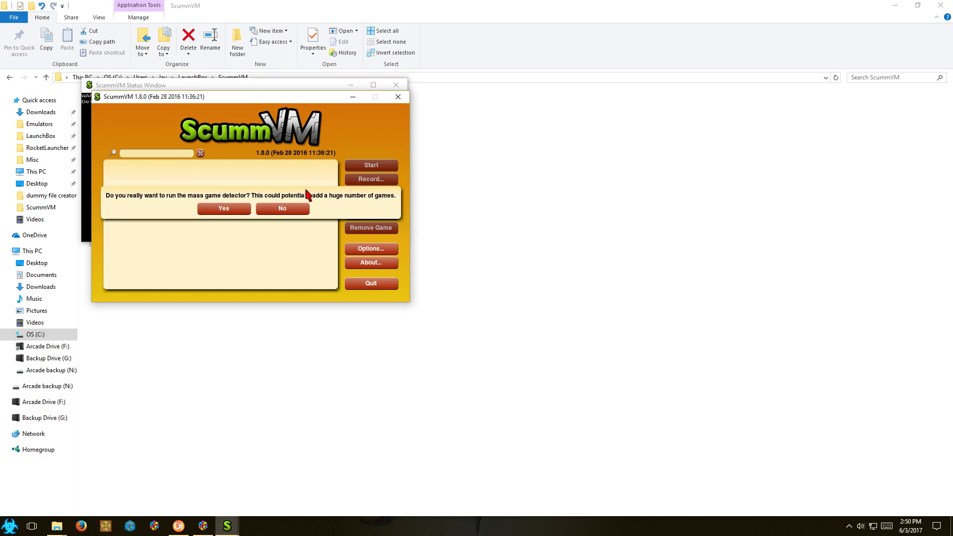
left_click(284, 212)
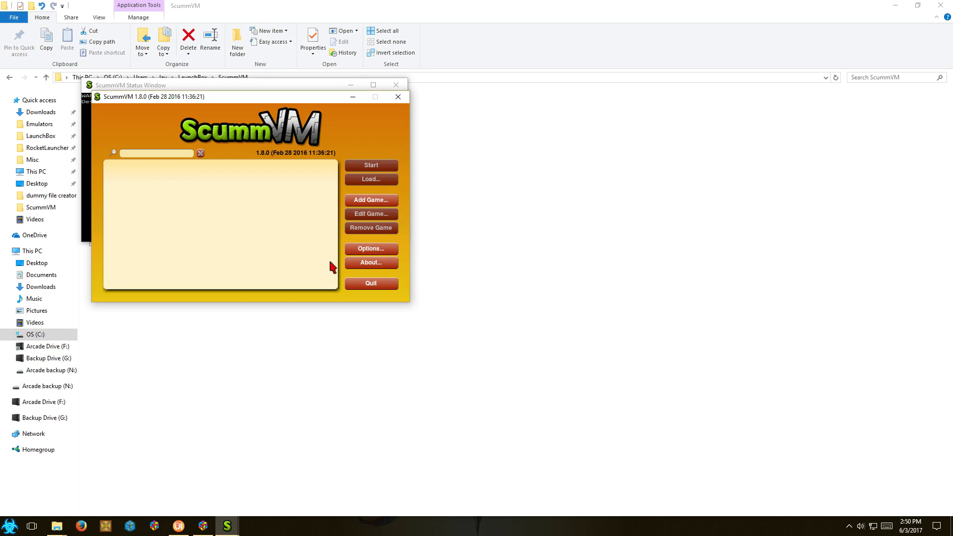
left_click(360, 288)
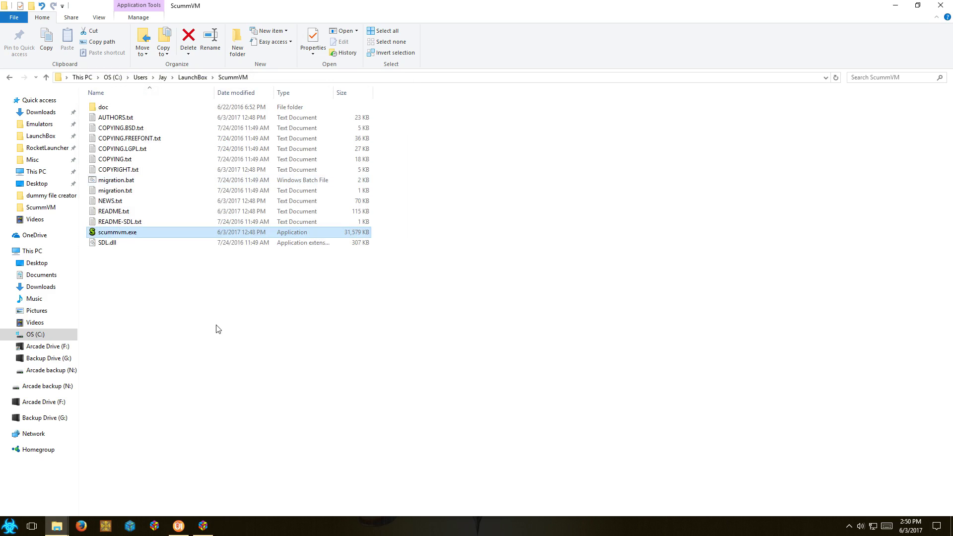
- Switch to the File Explorer window showing the AppData\Roaming\ScummVM folder and check its full path
left_click(56, 526)
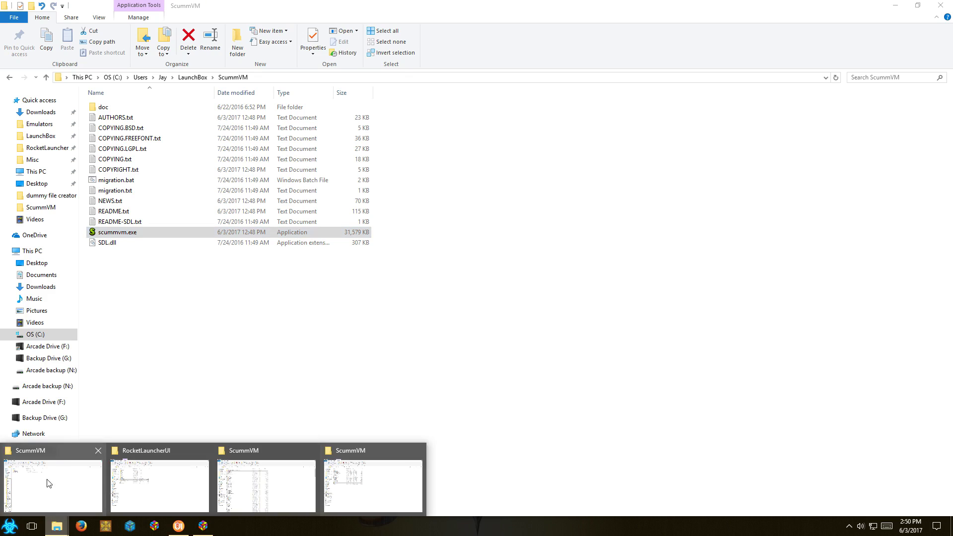
left_click(49, 451)
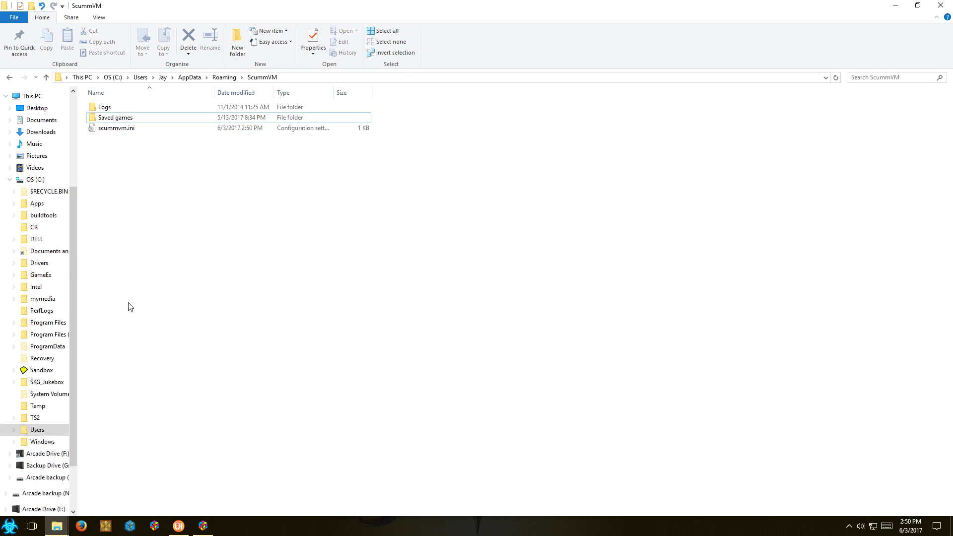
left_click(318, 79)
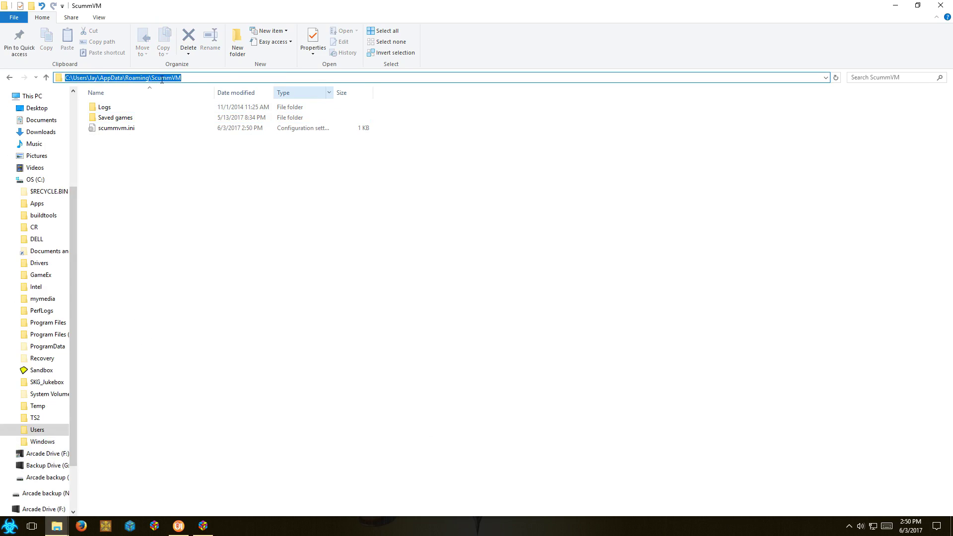
left_click(134, 204)
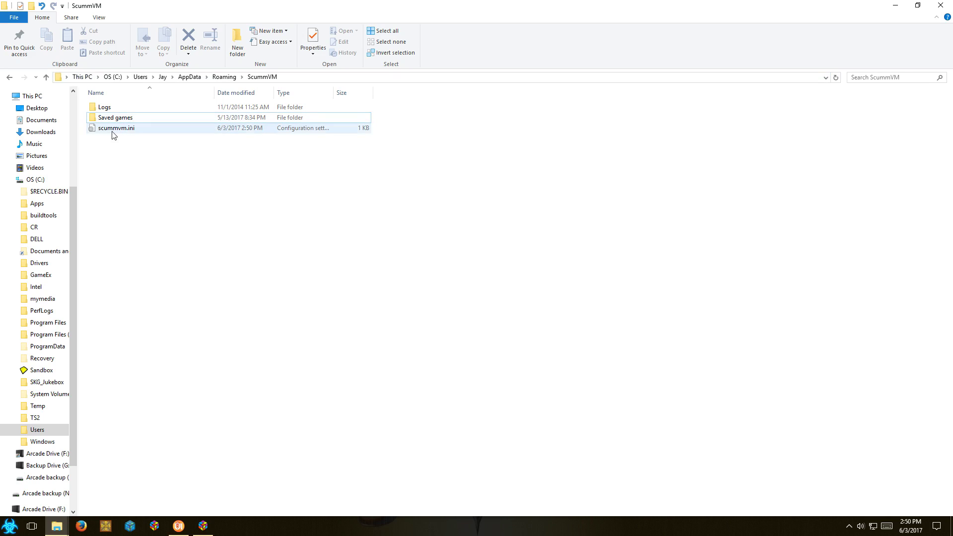
- View the contents of scummvm.ini in Notepad, close it, and delete the file from the AppData\Roaming\ScummVM folder
left_click(114, 130)
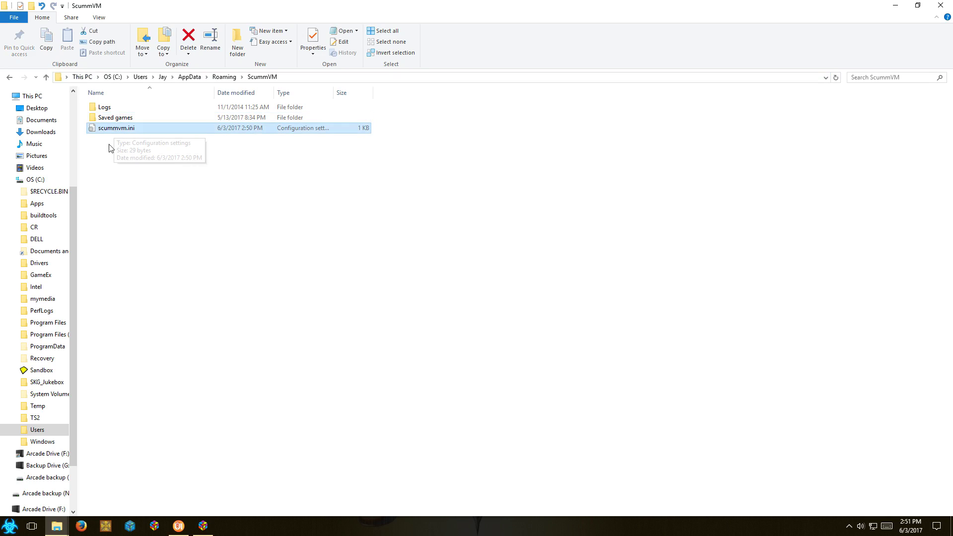
double_click(113, 128)
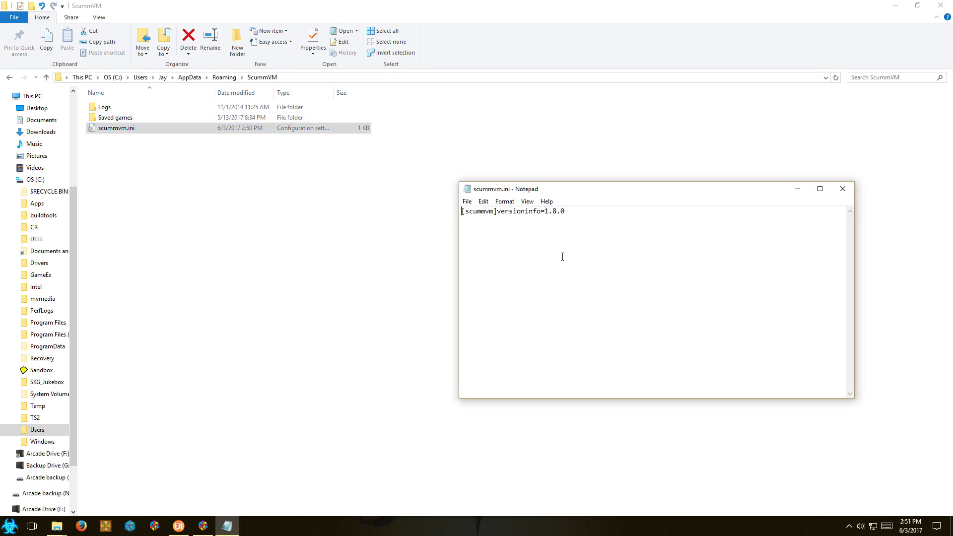
left_click(844, 192)
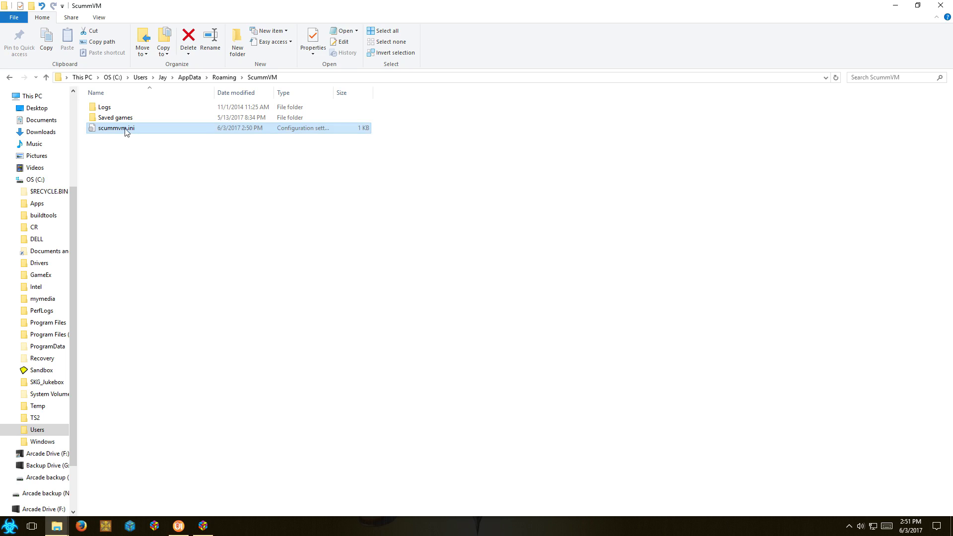
right_click(126, 130)
left_click(149, 425)
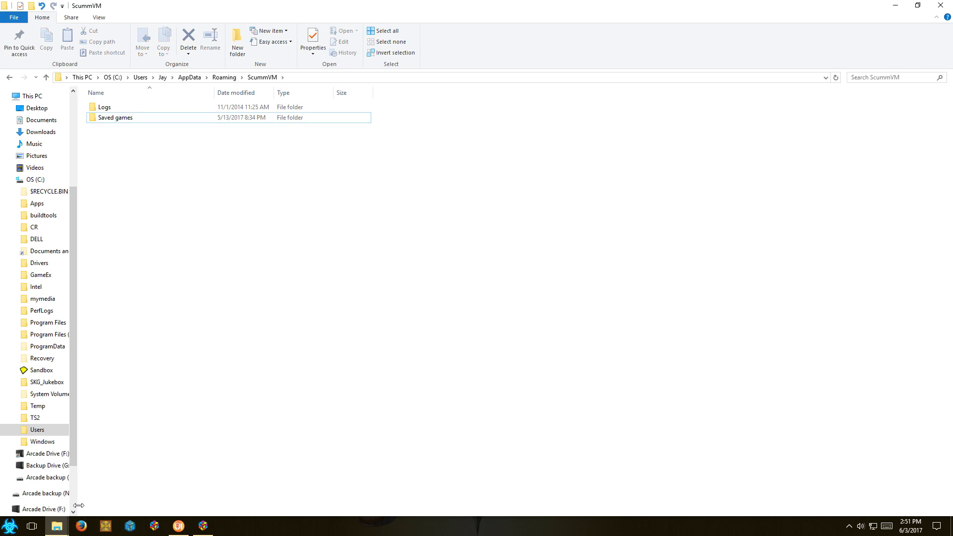
- Copy the scummvm.ini file from the "ScummVM ini file" subfolder of the ScummVM ROMs folder on drive F
mouse_move(57, 526)
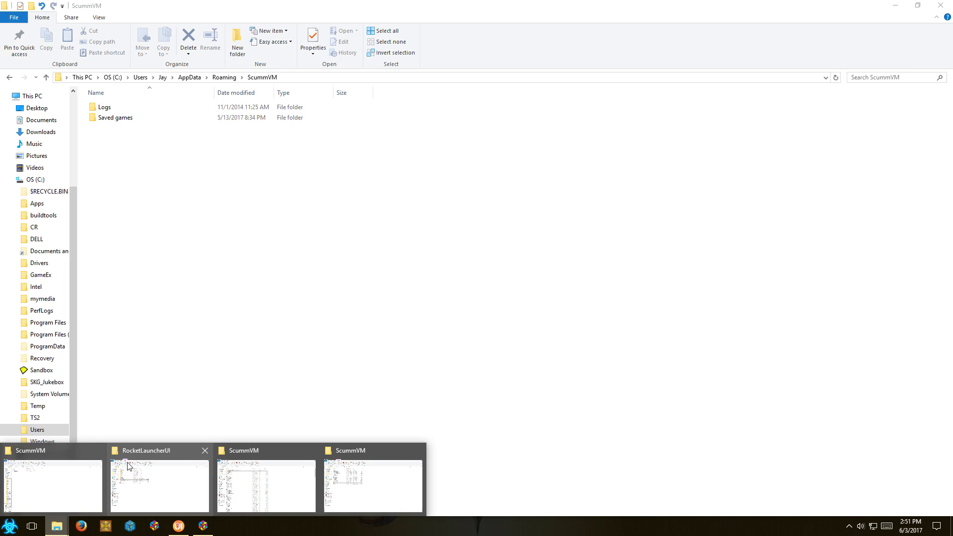
left_click(251, 454)
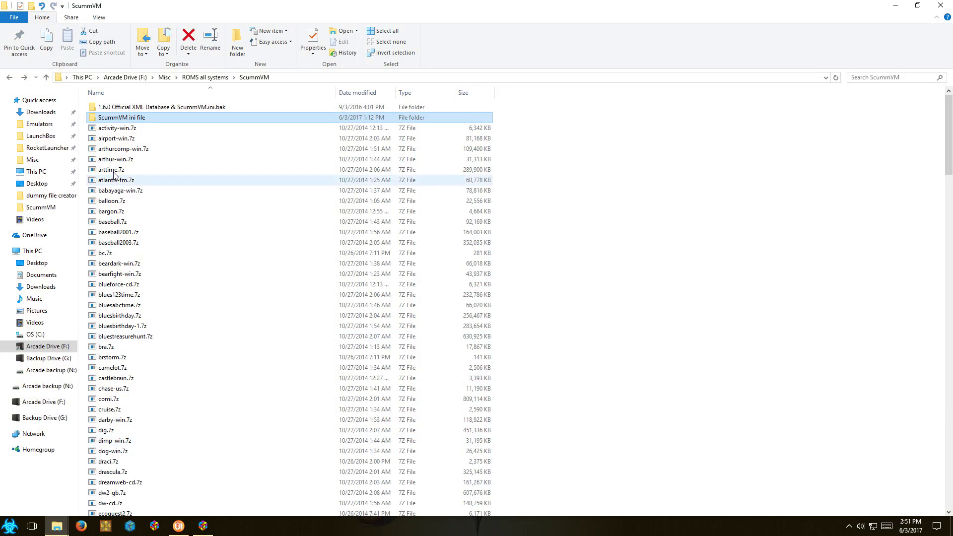
double_click(121, 118)
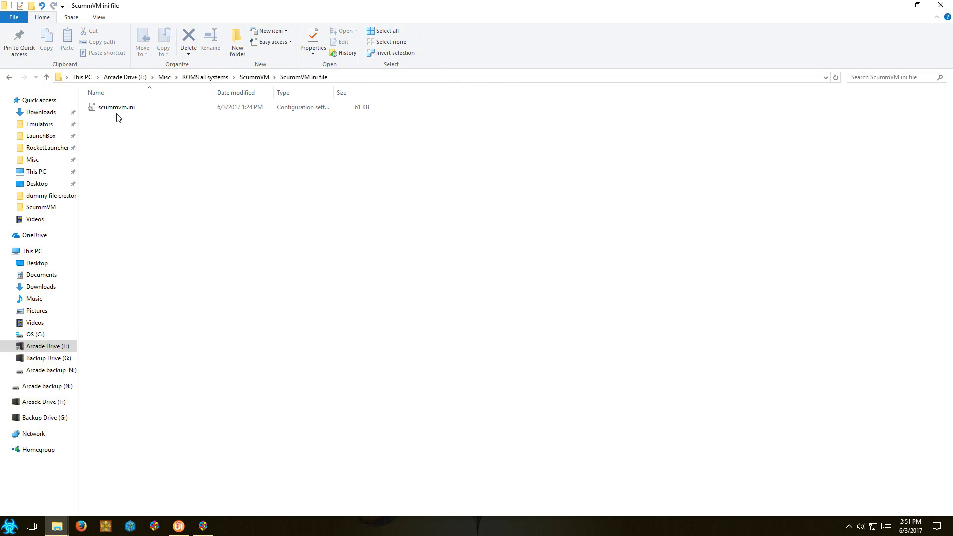
right_click(106, 108)
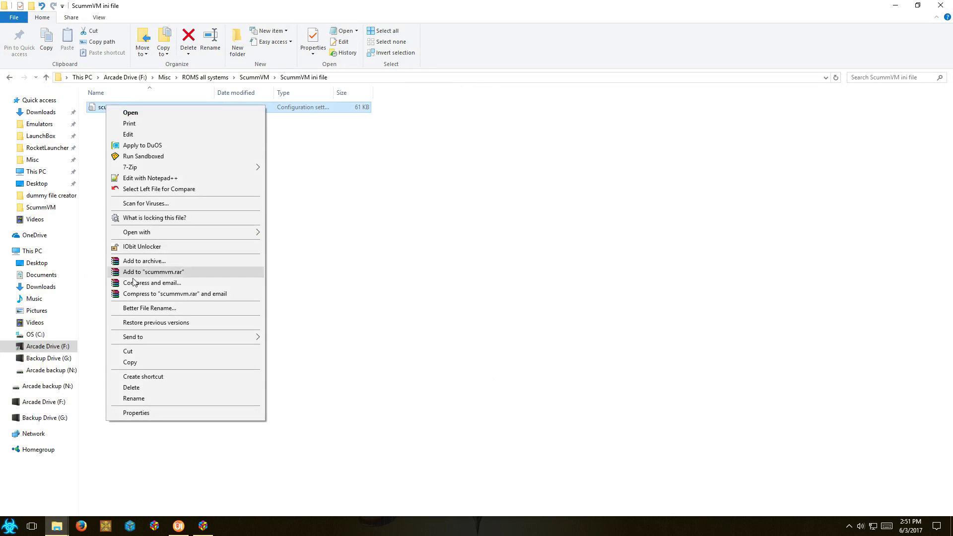
left_click(131, 363)
- Paste the copied scummvm.ini into the AppData\Roaming\ScummVM folder
mouse_move(56, 526)
left_click(69, 453)
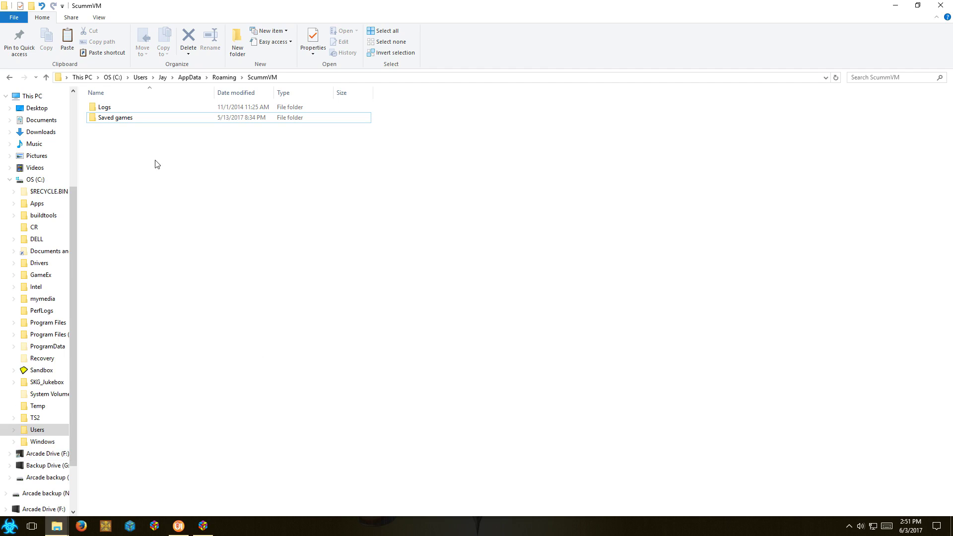
left_click(303, 78)
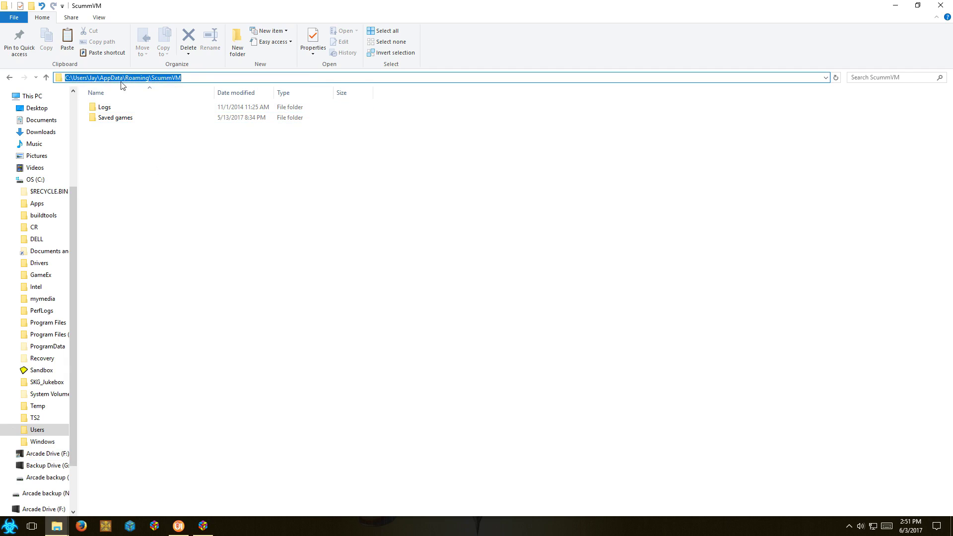
left_click(123, 172)
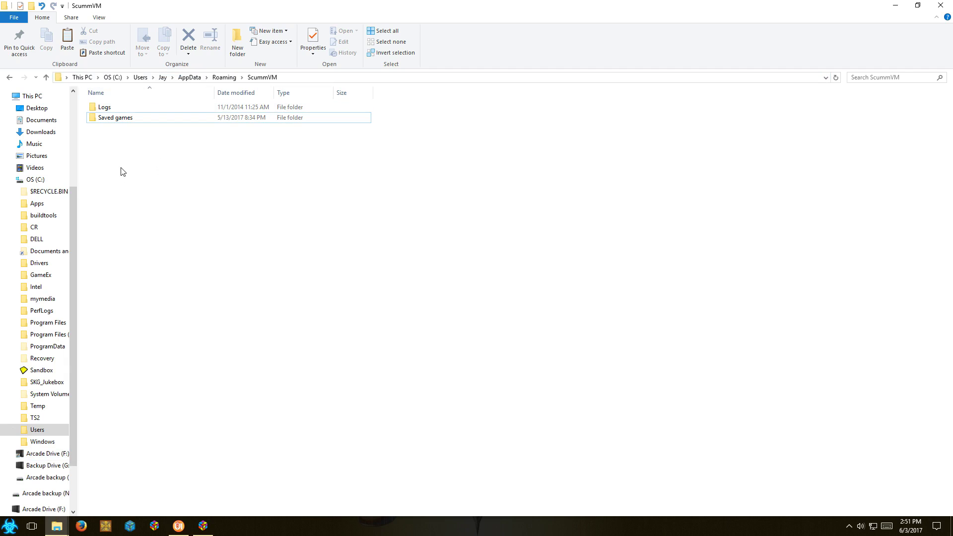
right_click(123, 171)
left_click(145, 238)
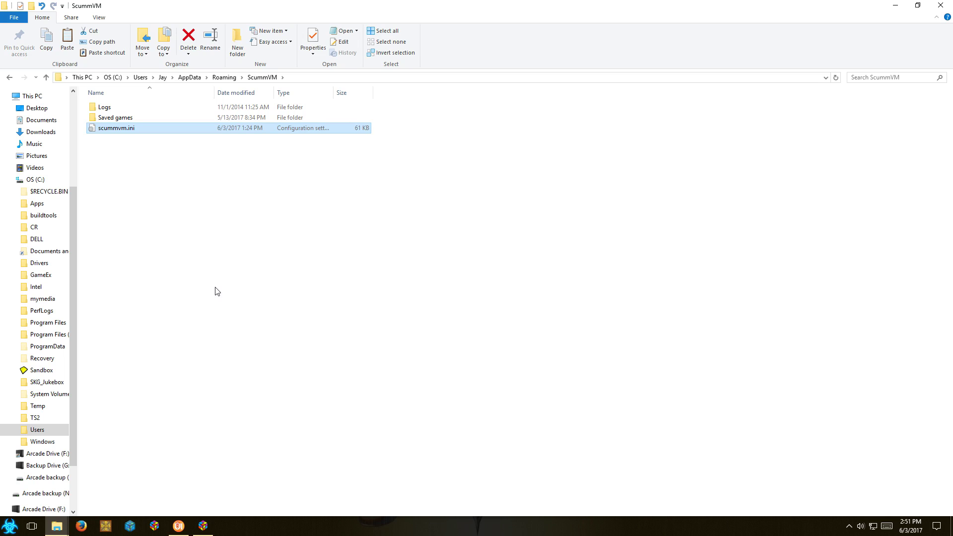
left_click(215, 290)
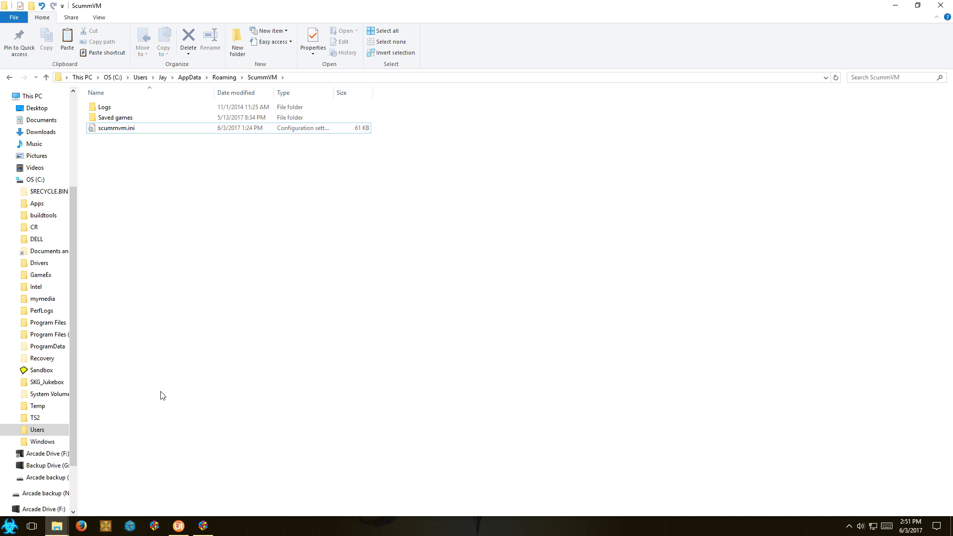
- Run scummvm.exe from the LaunchBox ScummVM folder and go to the beginning of its game list
left_click(57, 526)
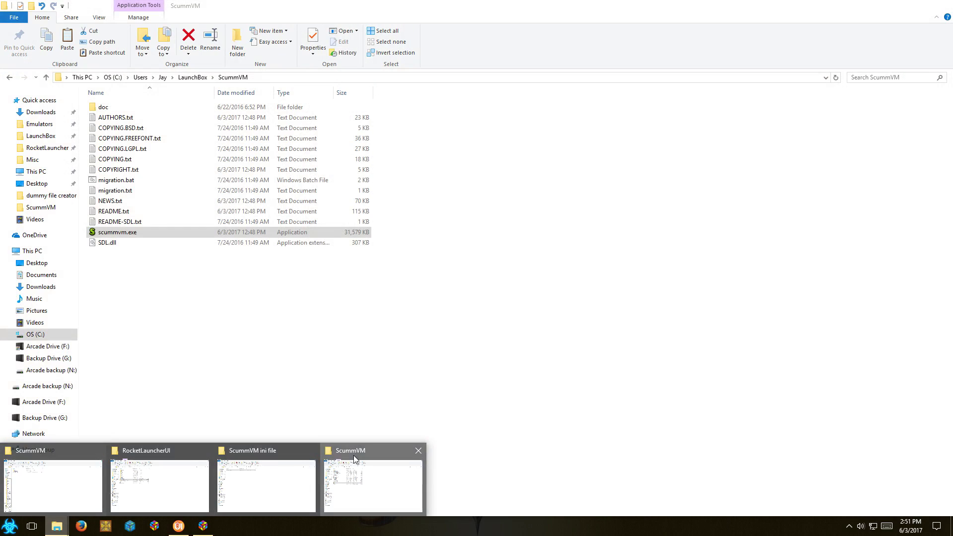
left_click(353, 455)
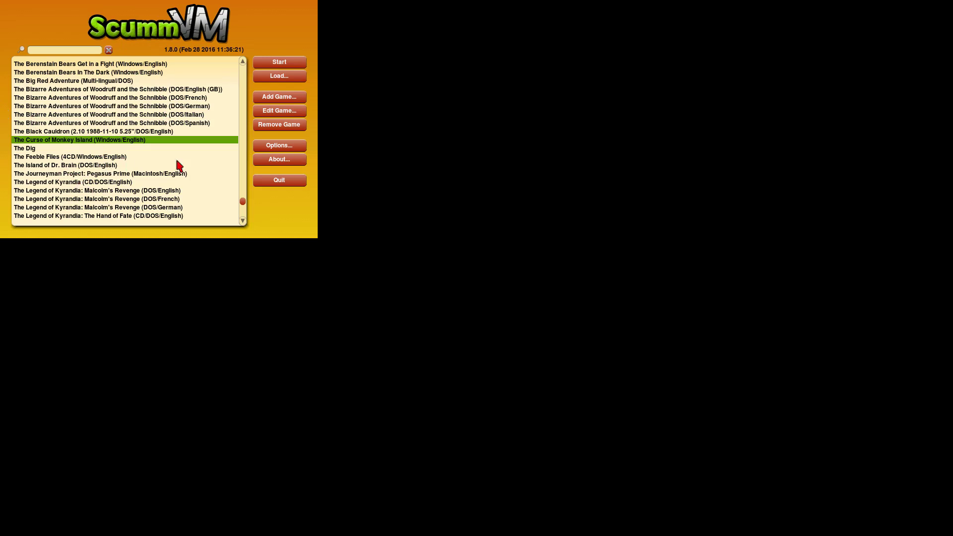
left_click_drag(242, 201, 240, 65)
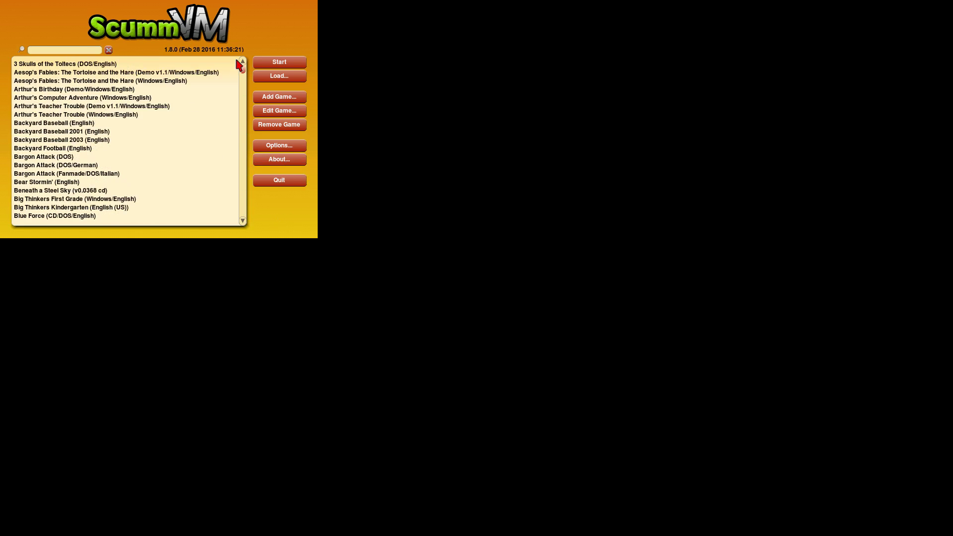
- Remove the Bargon Attack (Fanmade/DOS/Italian) entry from the ScummVM game list
left_click(37, 166)
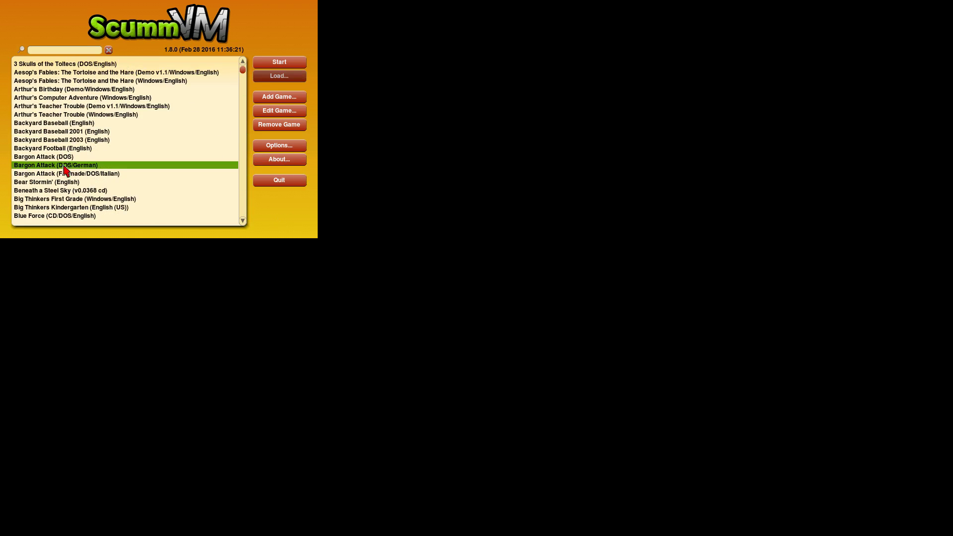
left_click(59, 175)
left_click(44, 166)
left_click(44, 175)
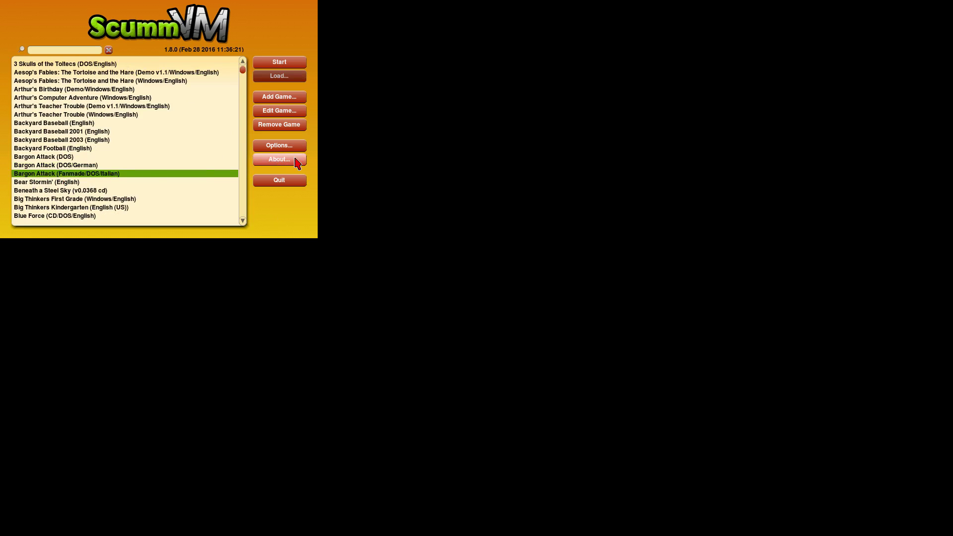
left_click(278, 126)
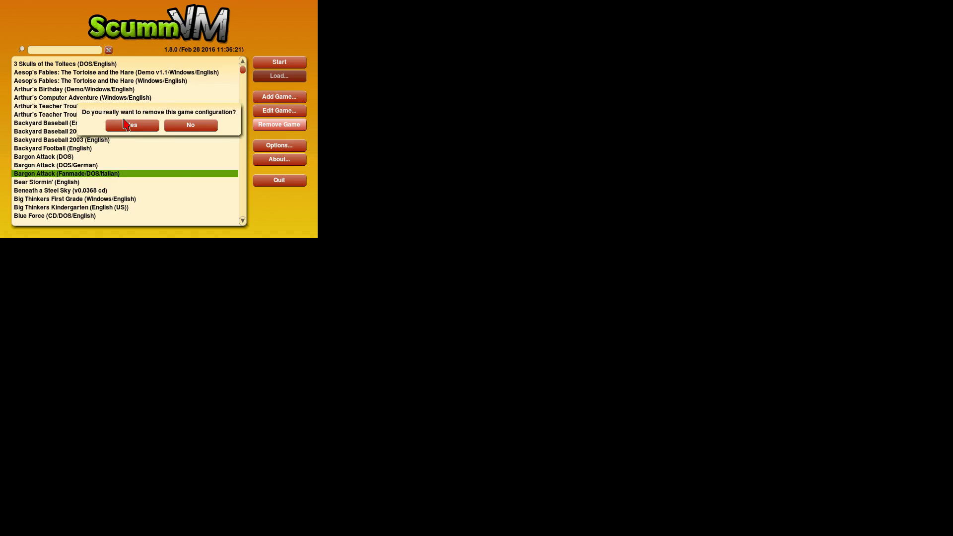
left_click(132, 125)
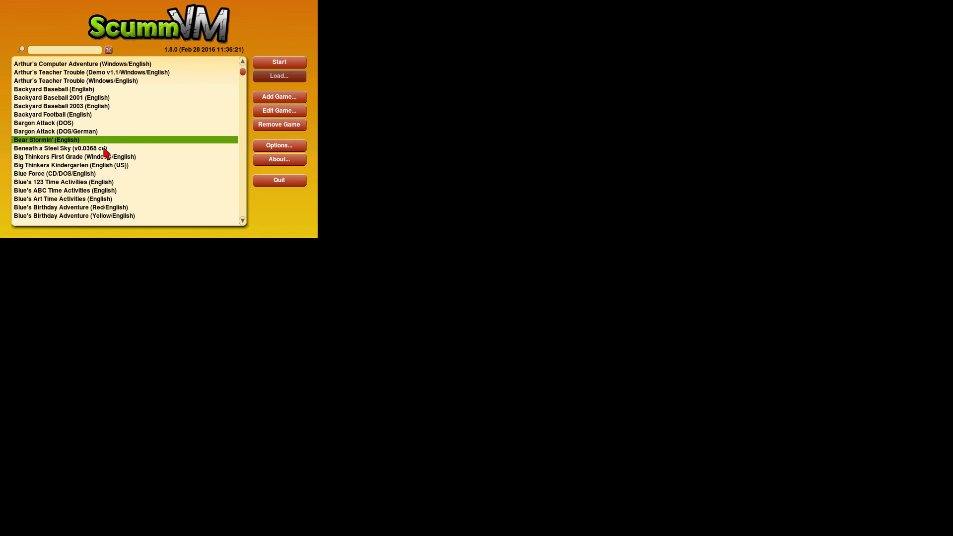
- Remove the Bargon Attack (DOS/German) entry from the ScummVM game list
left_click(66, 131)
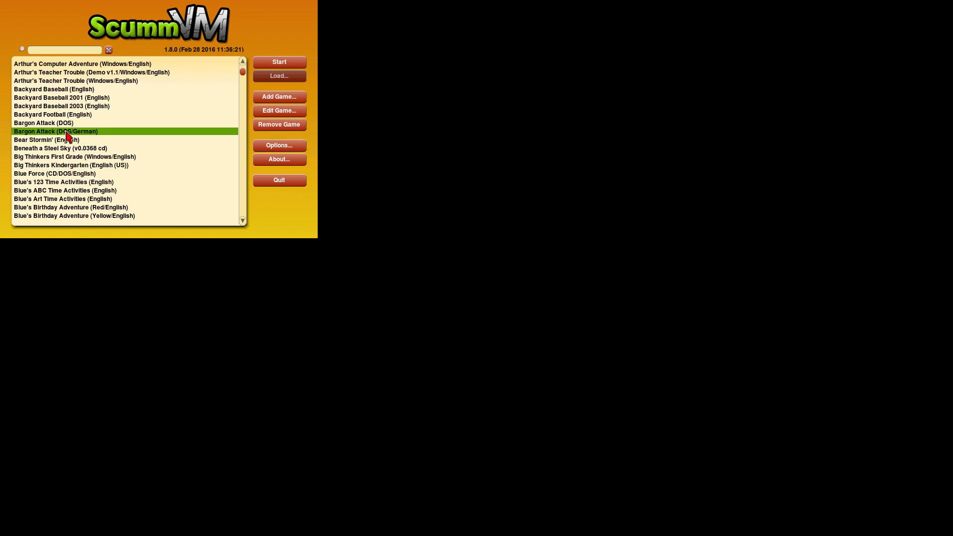
left_click(287, 125)
left_click(135, 125)
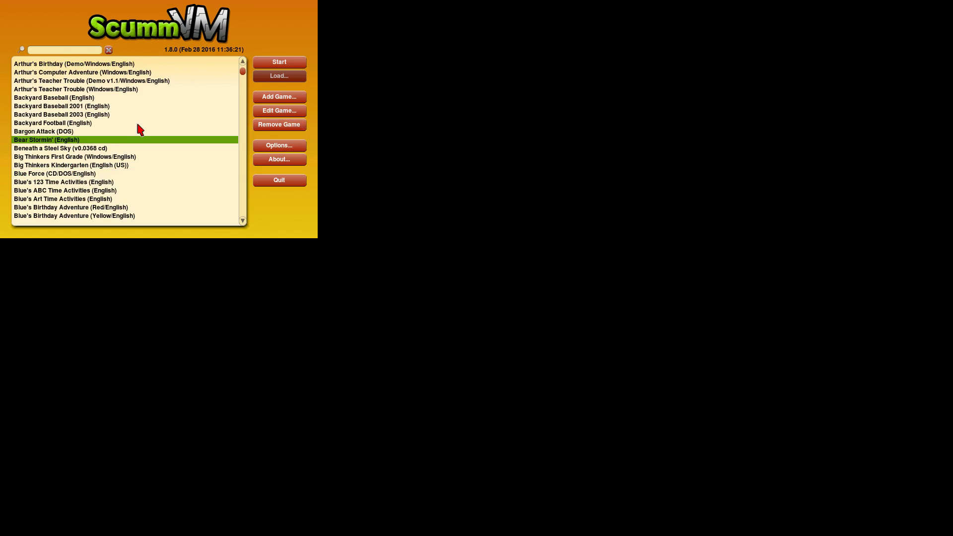
- Try to start Bargon Attack (DOS) directly in ScummVM, dismiss the message, and quit ScummVM
left_click(39, 132)
left_click(45, 124)
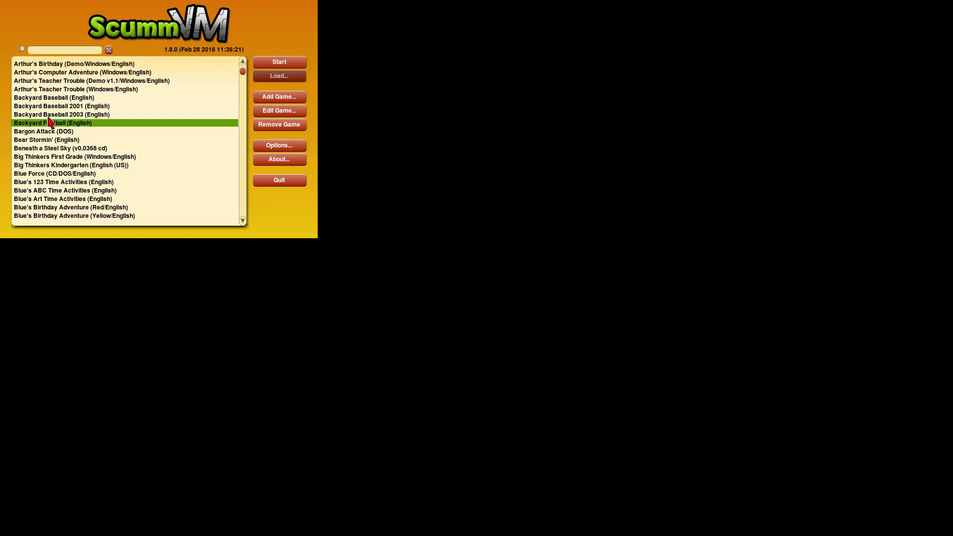
left_click(50, 132)
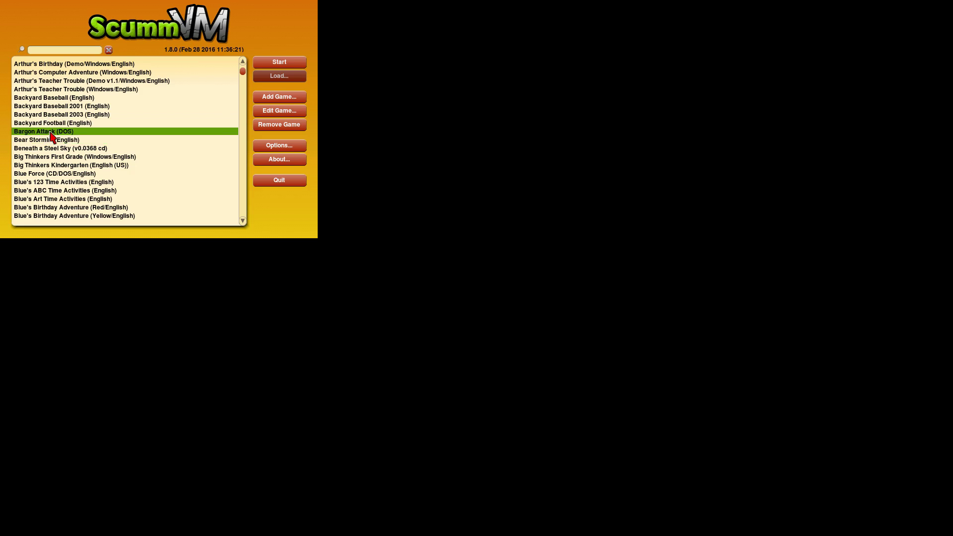
double_click(51, 132)
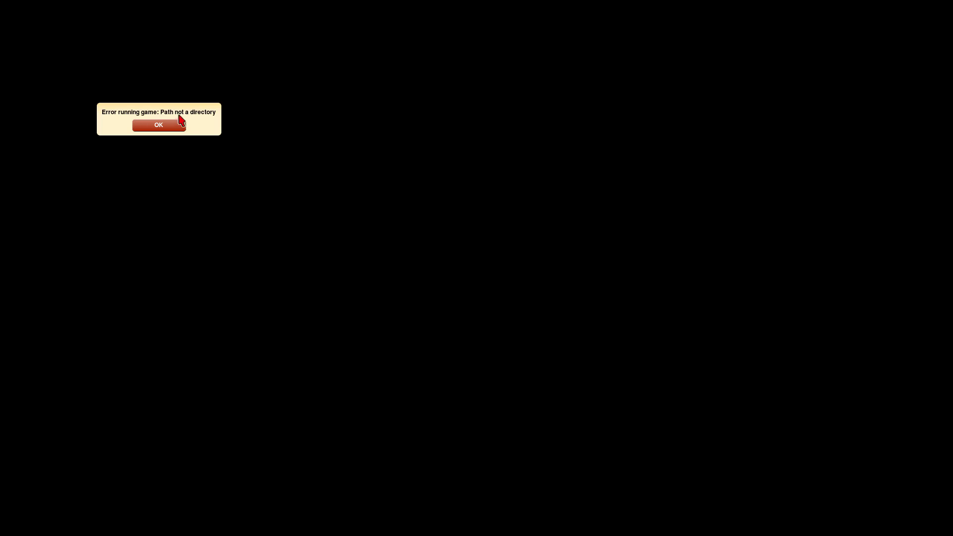
left_click(166, 127)
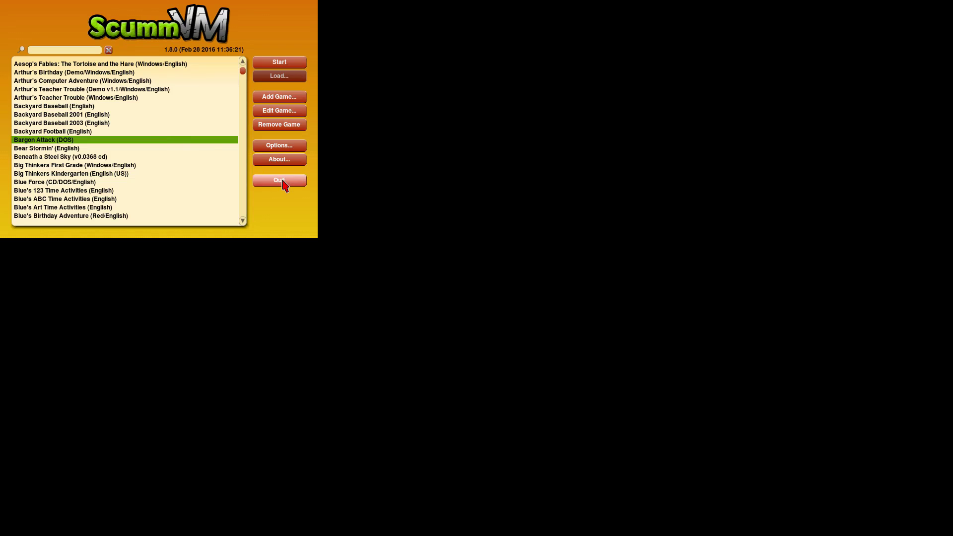
left_click(285, 184)
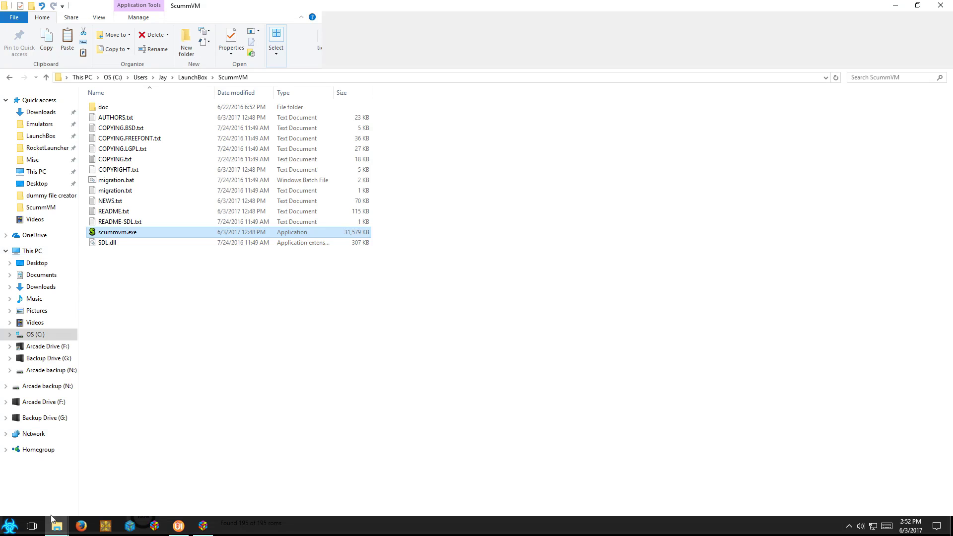
- Open scummvm.ini from the AppData\Roaming\ScummVM folder in Notepad++ and look over the game path entries
mouse_move(57, 517)
left_click(58, 456)
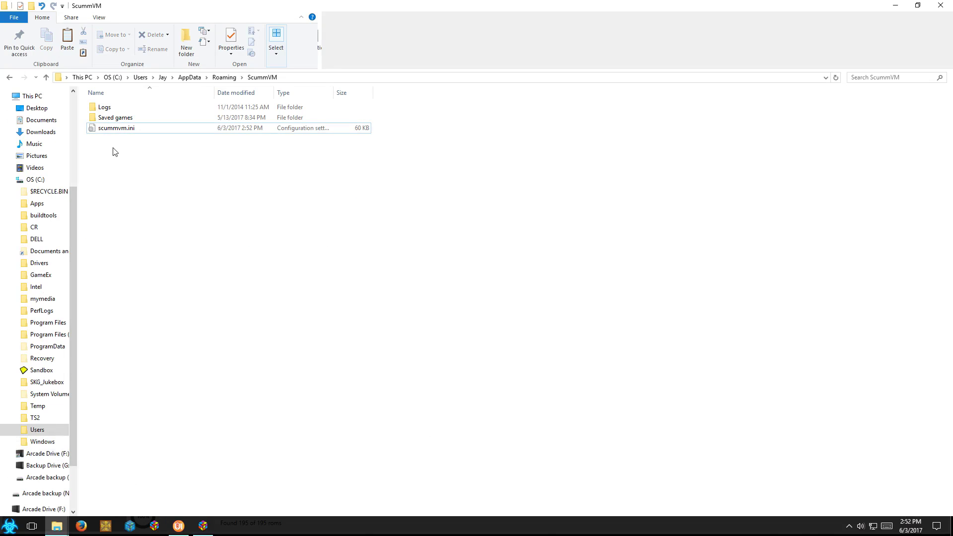
right_click(119, 134)
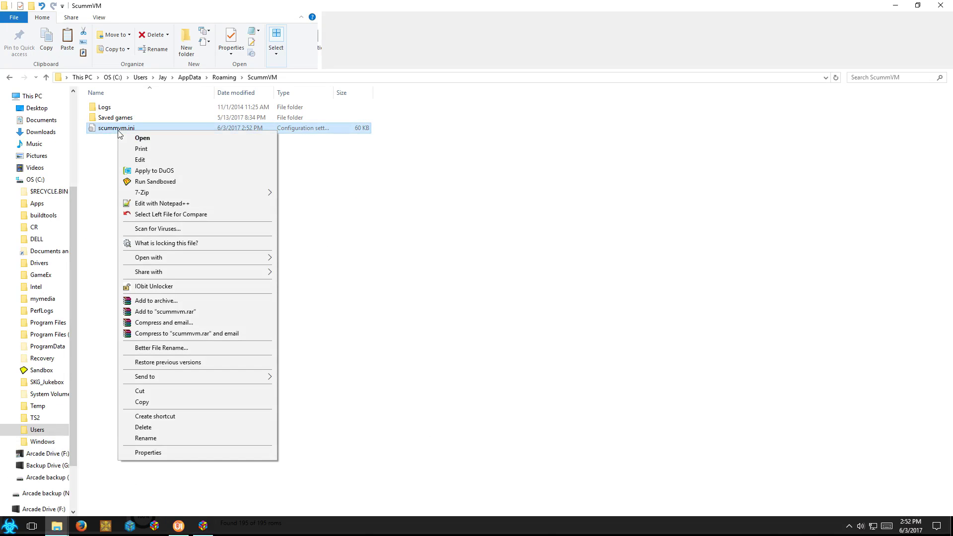
left_click(157, 204)
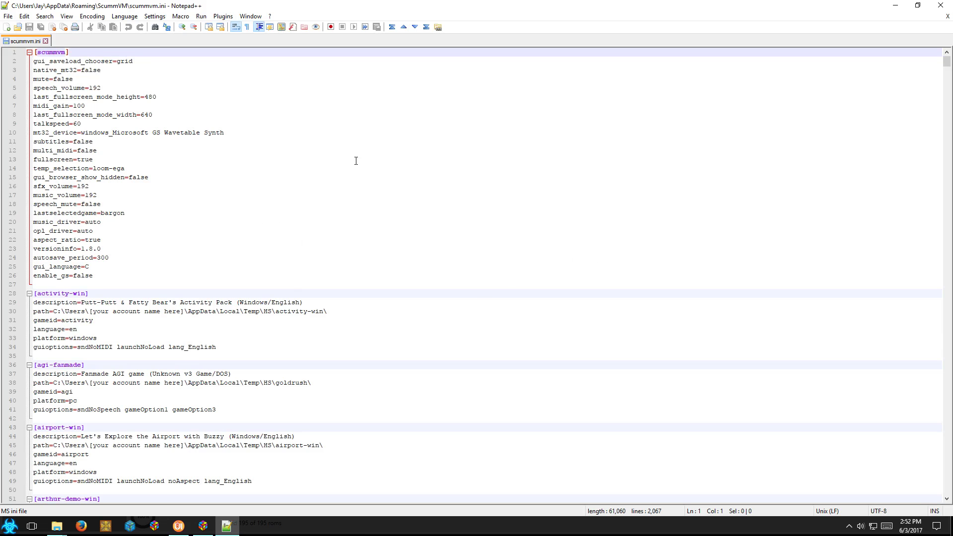
scroll(356, 161, "down", 4)
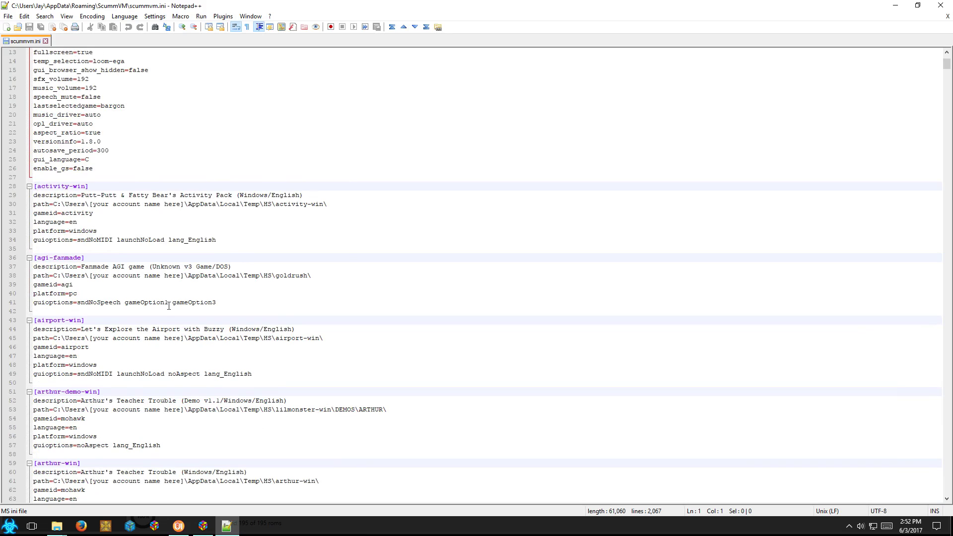
- Look over the section names of the first game entries in scummvm.ini, from activity-win to arthur-win
left_click_drag(53, 204, 113, 204)
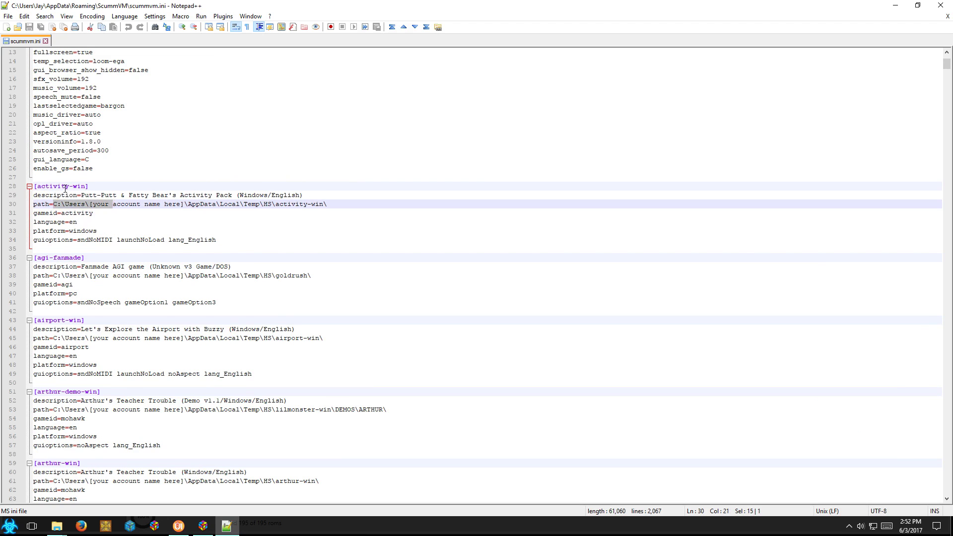
left_click(48, 186)
left_click_drag(46, 258, 62, 267)
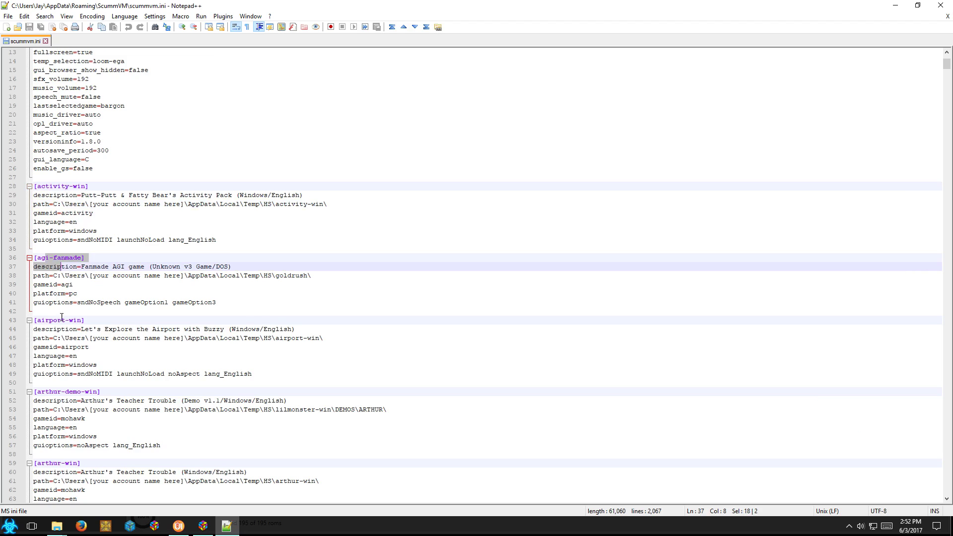
left_click_drag(54, 320, 66, 323)
left_click_drag(62, 392, 79, 392)
left_click_drag(53, 462, 67, 463)
left_click(98, 301)
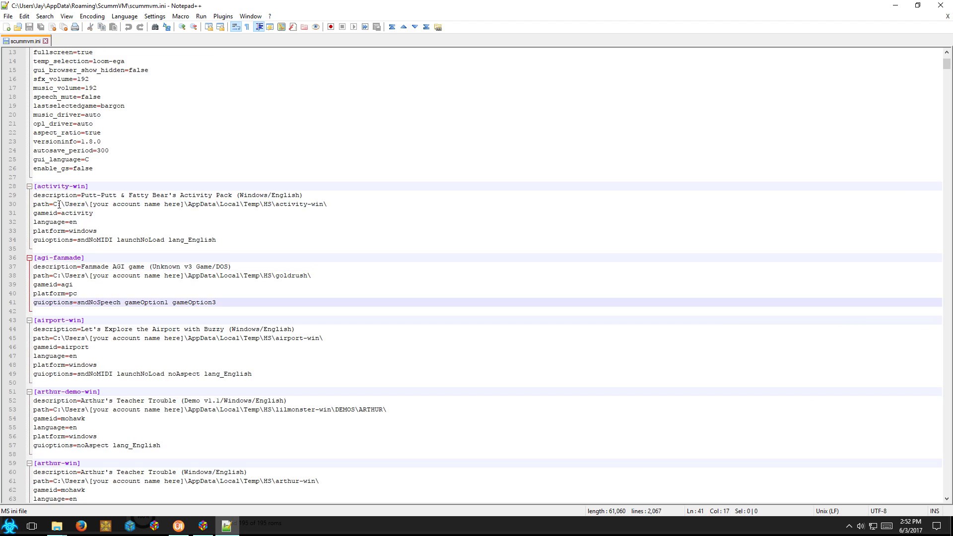
- Examine the activity-win path, noting the [your account name here] placeholder and the Temp\HS\activity-win\ portion
left_click_drag(53, 204, 182, 205)
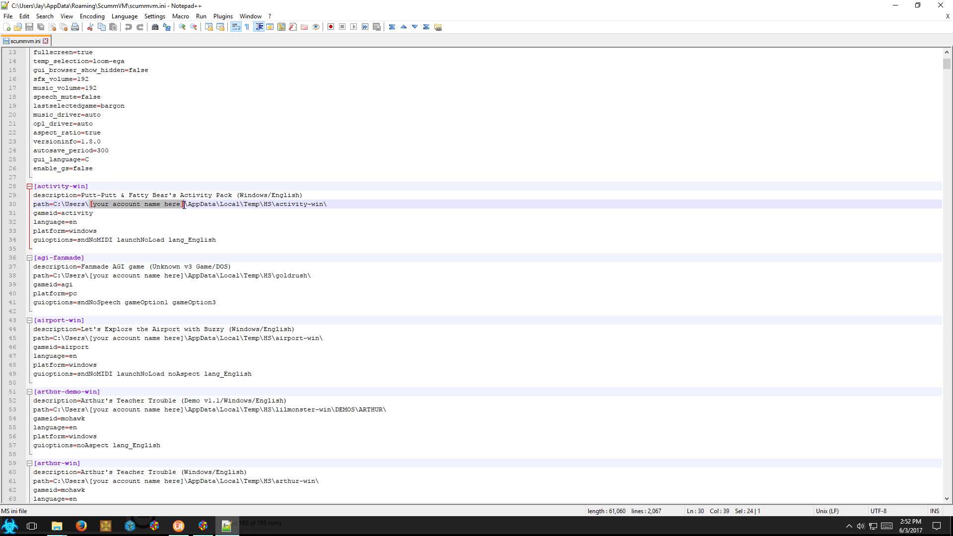
left_click(169, 207)
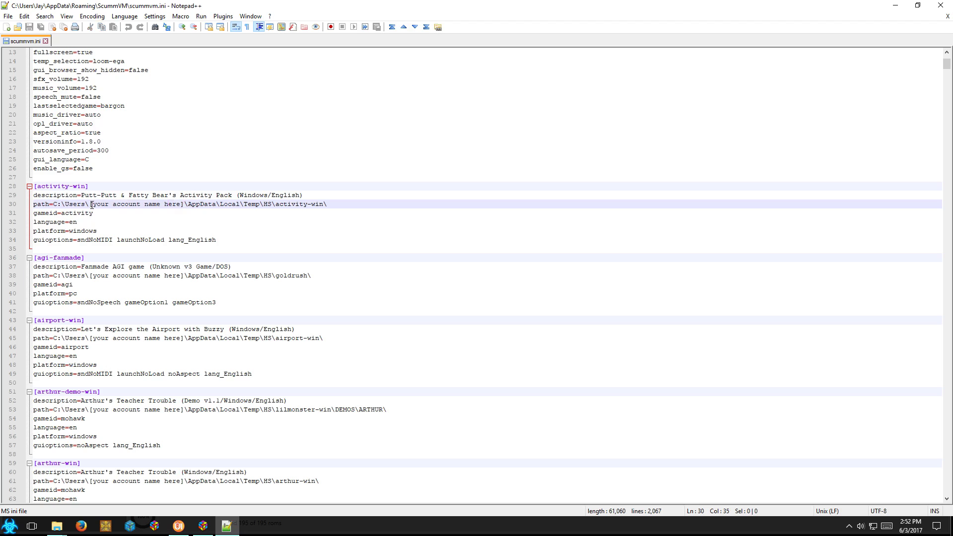
left_click_drag(91, 205, 184, 206)
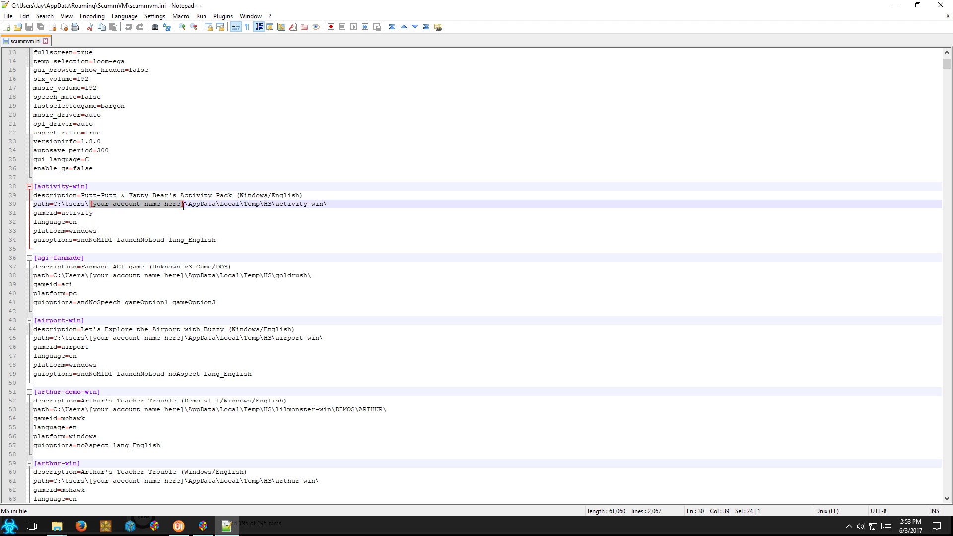
left_click(195, 212)
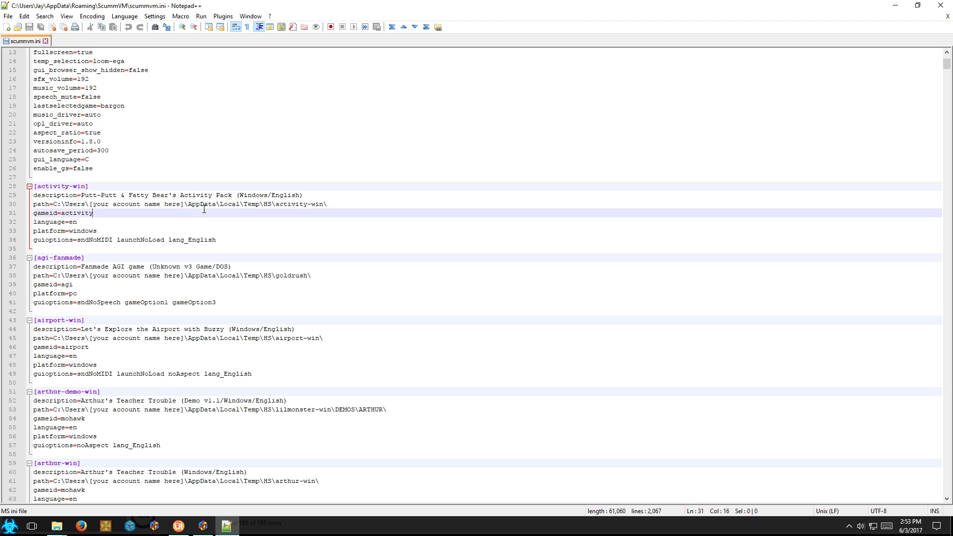
left_click(75, 204)
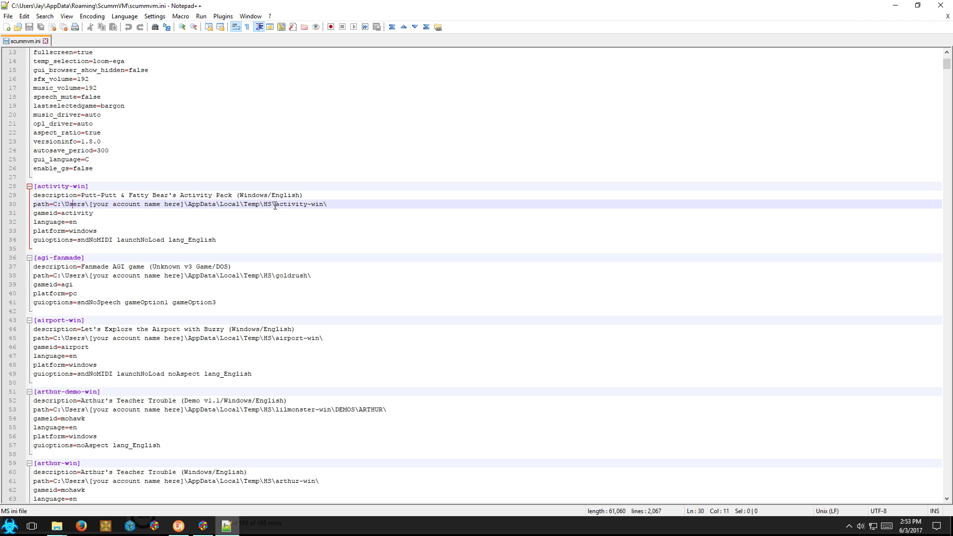
left_click_drag(243, 204, 327, 204)
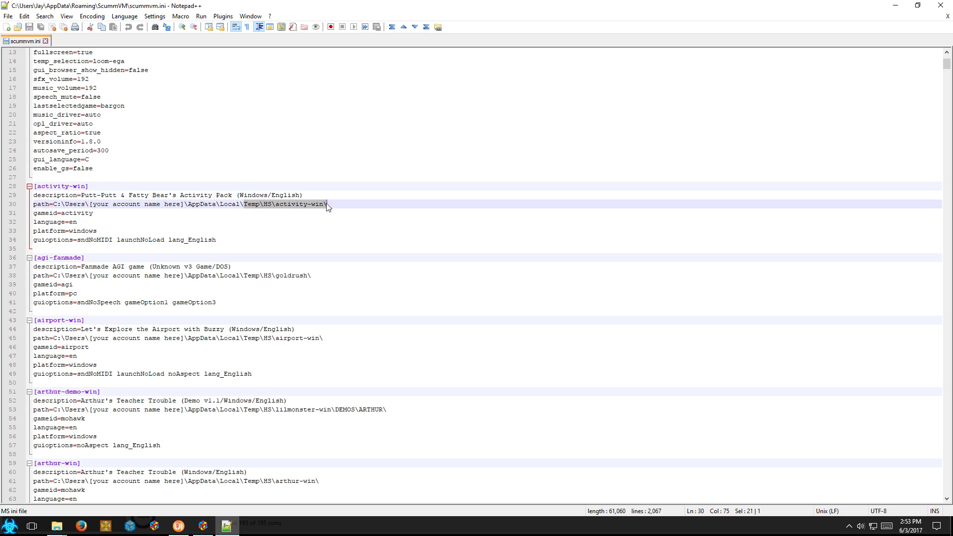
- Switch to RocketLauncherUI and check the 7z Extract Path in the main settings for ScummVM and GLOBAL
left_click(176, 529)
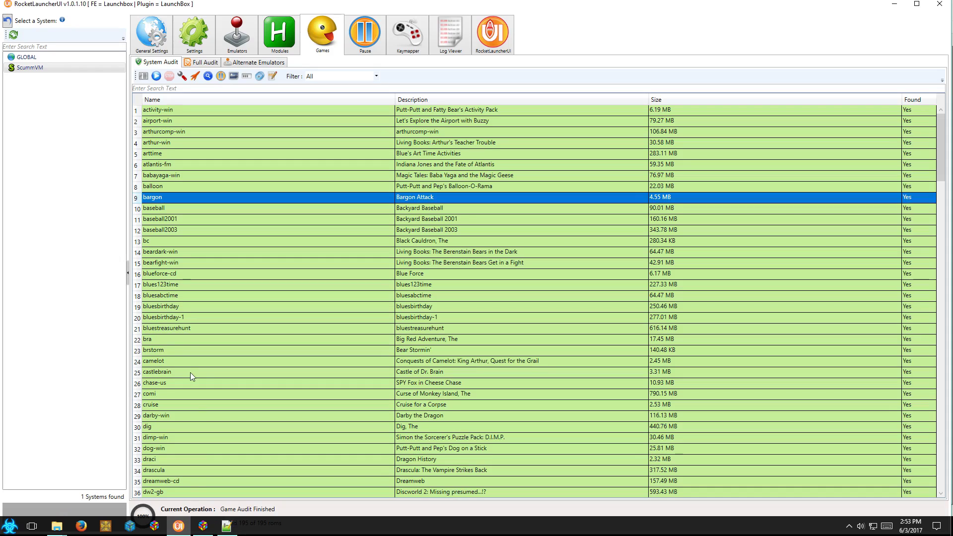
left_click(194, 43)
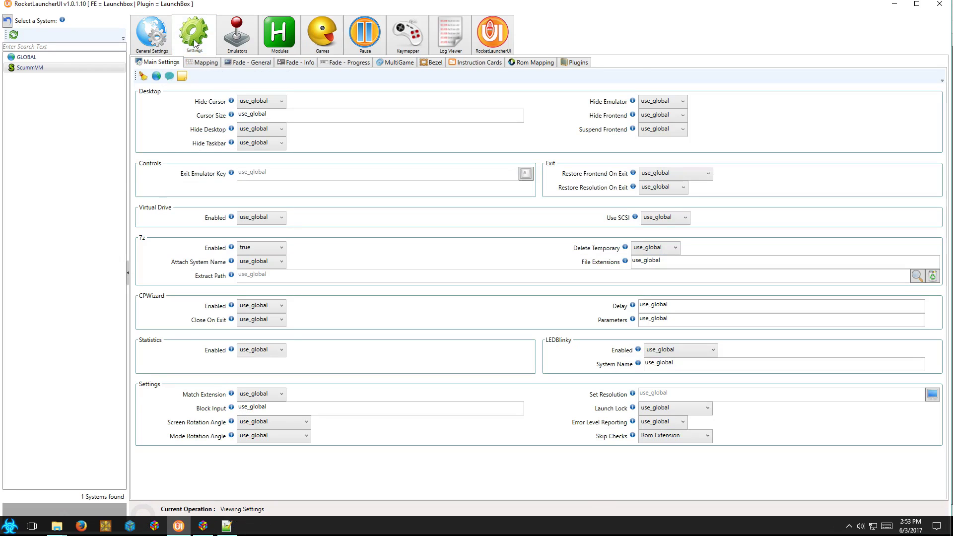
left_click(38, 69)
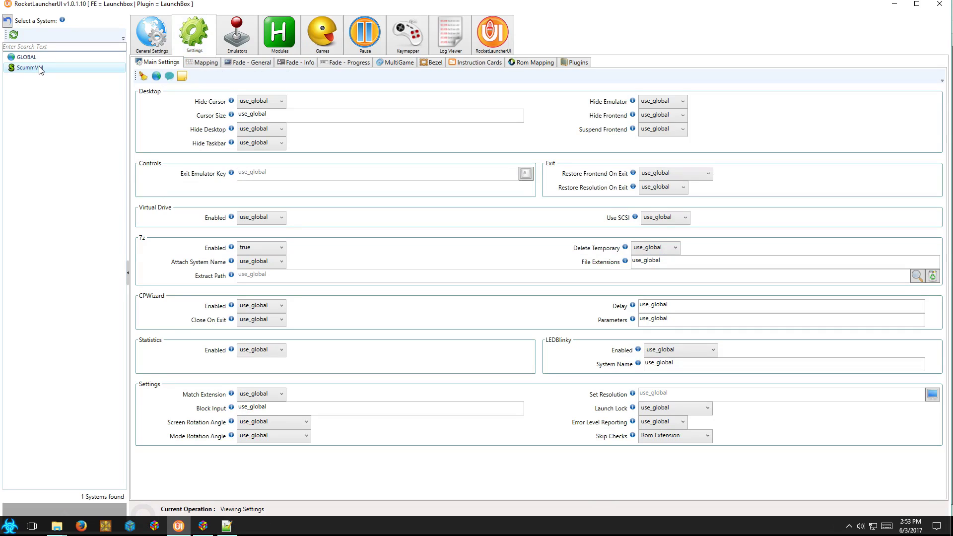
left_click(38, 58)
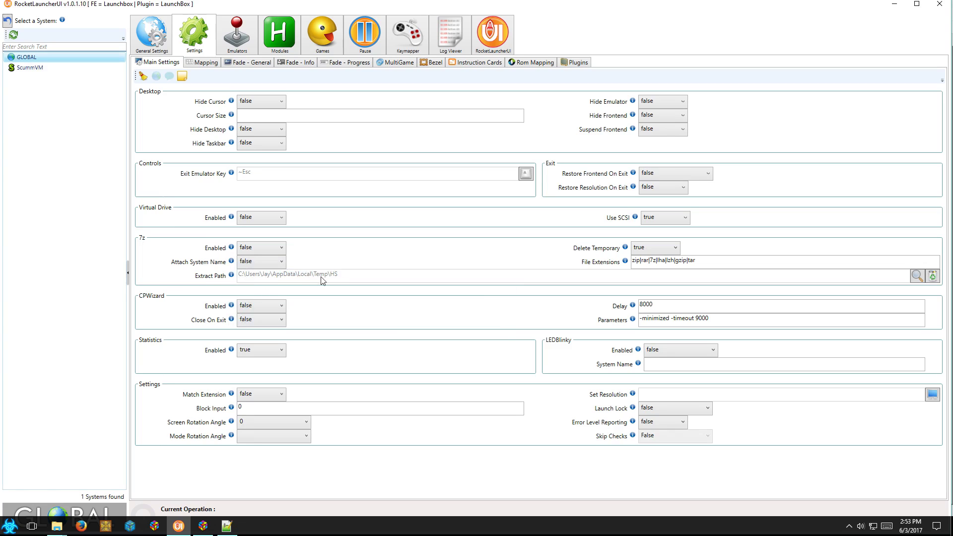
left_click(341, 280)
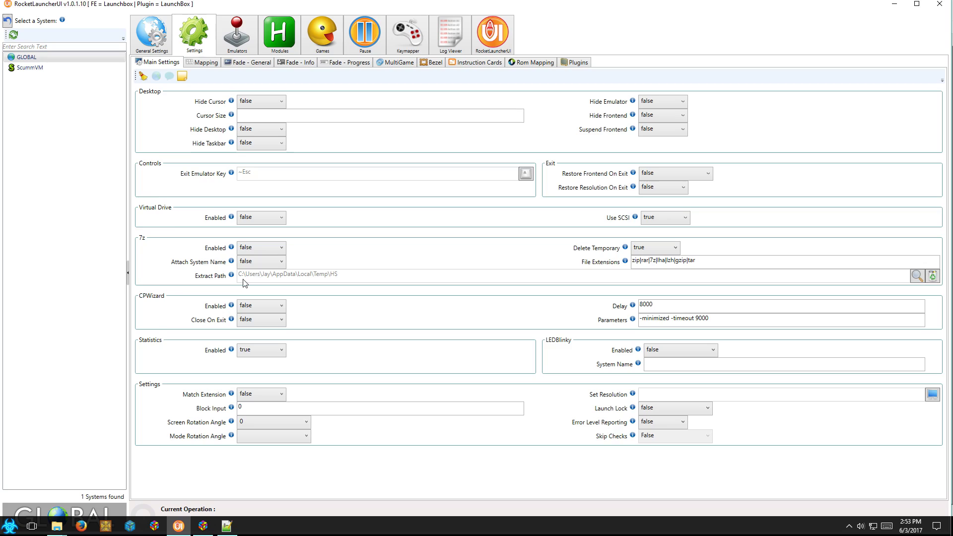
- Return to scummvm.ini in Notepad++ and compare the activity-win base path and game folder with the 7z extract path
left_click(227, 528)
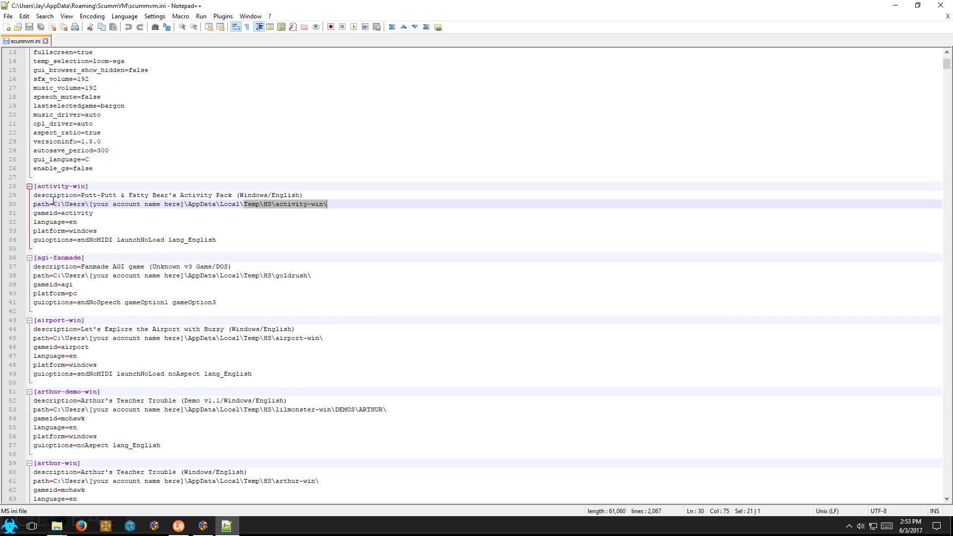
left_click_drag(54, 204, 265, 204)
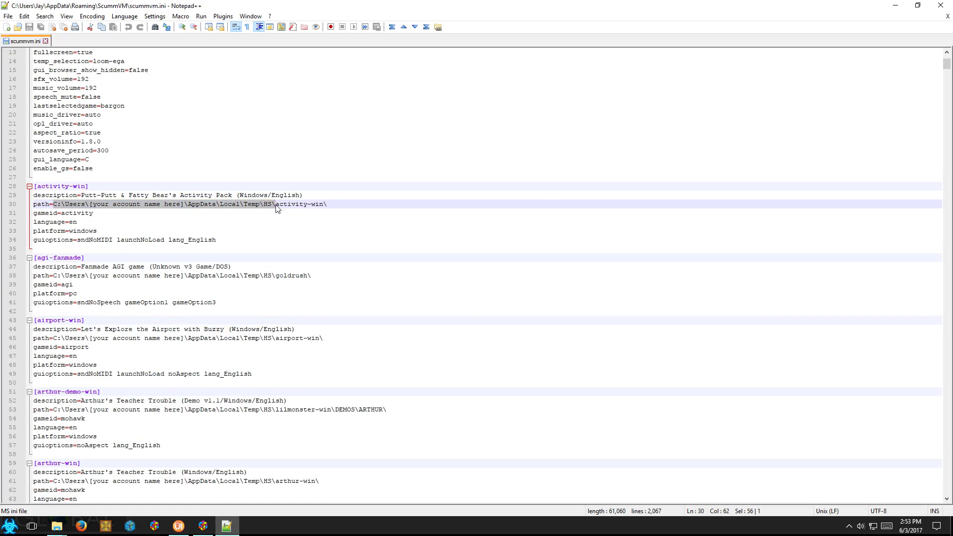
mouse_move(278, 208)
left_mouse_down()
mouse_move(326, 204)
mouse_move(275, 204)
left_mouse_up()
left_click(276, 205)
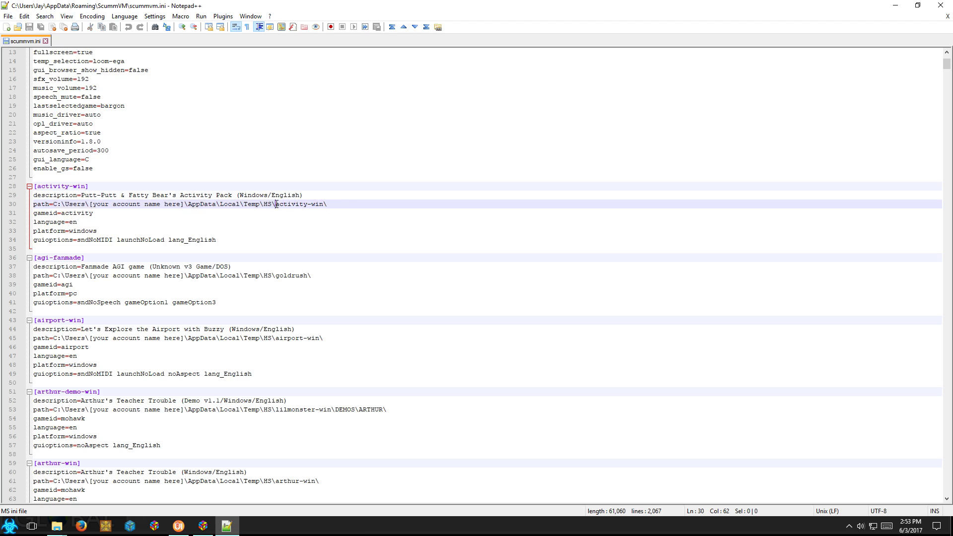
left_click_drag(334, 205, 282, 205)
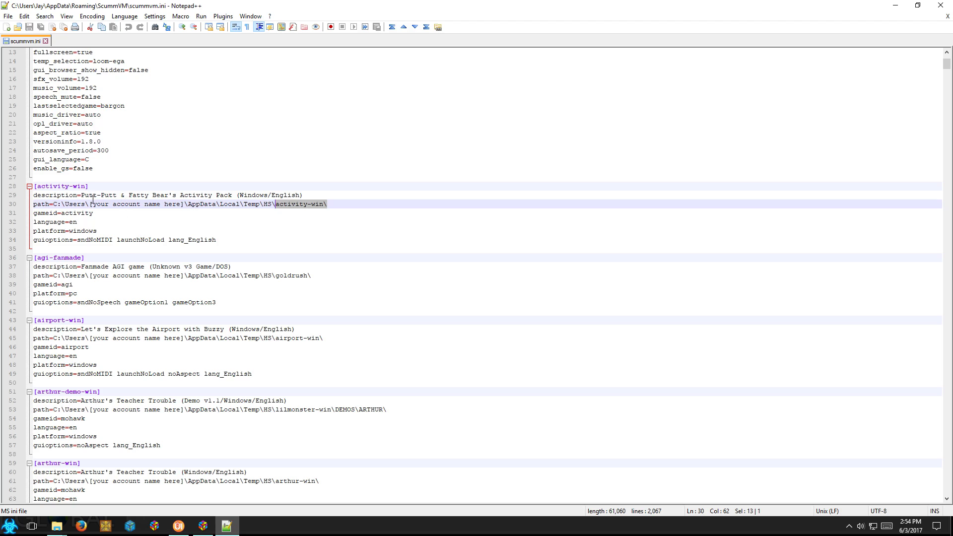
- Replace every [your account name here] placeholder in scummvm.ini with the Windows account name
left_click_drag(90, 204, 183, 205)
left_click(52, 17)
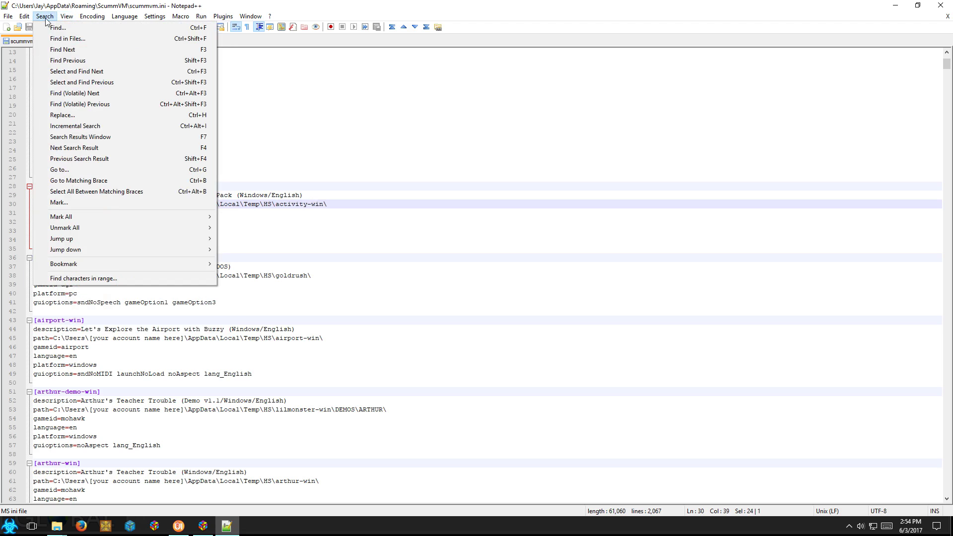
left_click(63, 116)
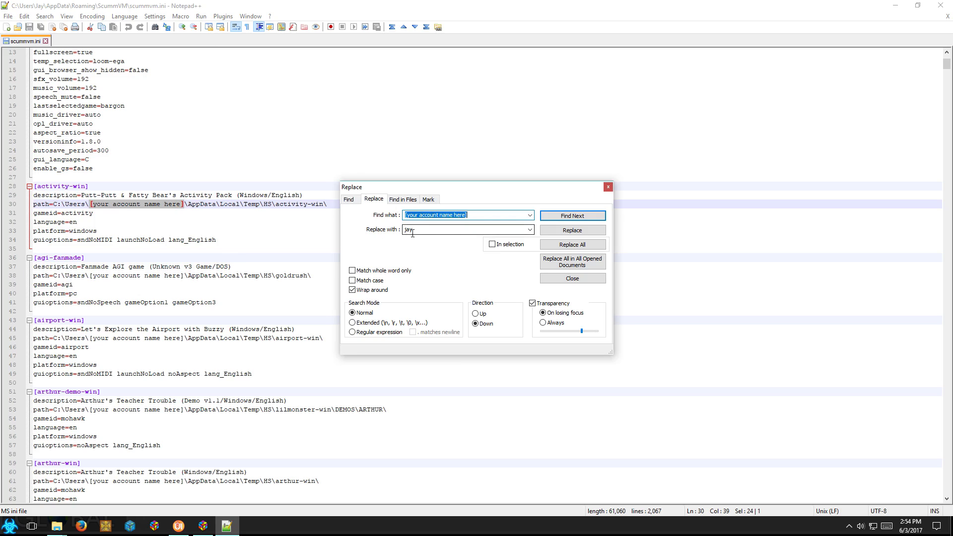
left_click(572, 231)
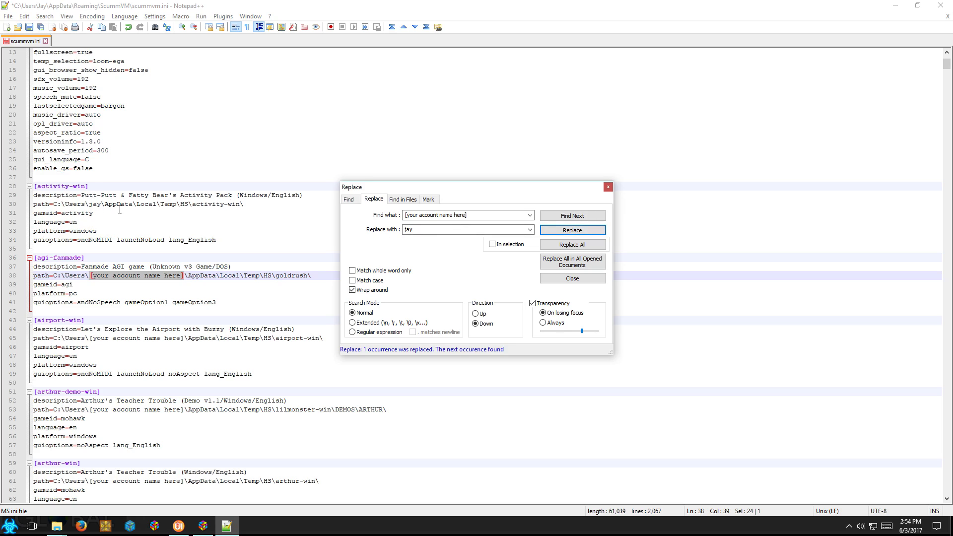
left_click(573, 245)
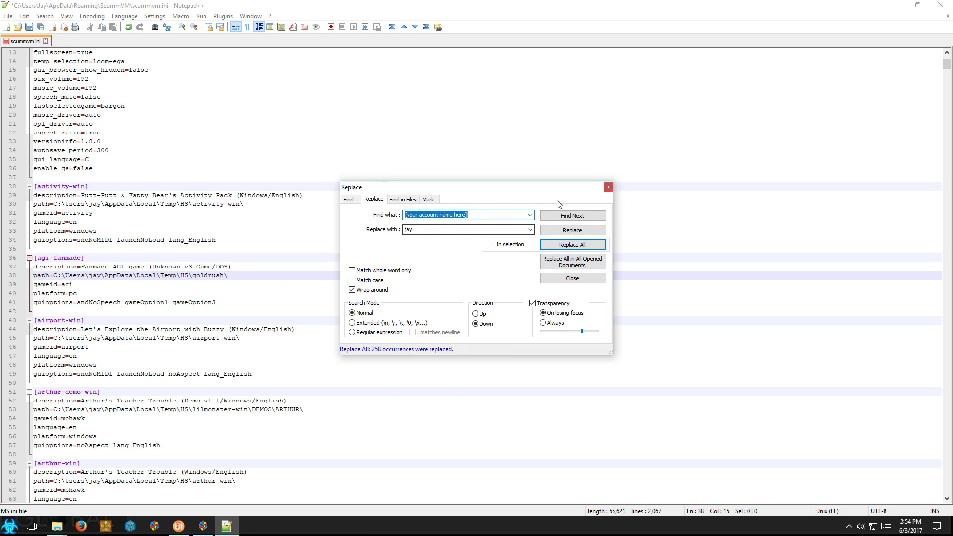
left_click(608, 187)
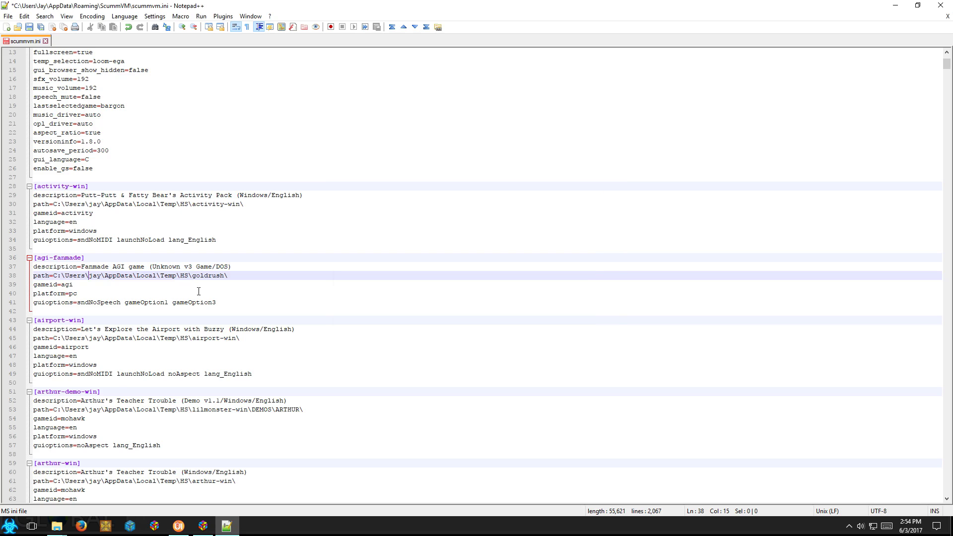
- Save scummvm.ini after checking the path lines of several game entries, and close Notepad++
left_click(93, 338)
scroll(142, 290, "down", 2)
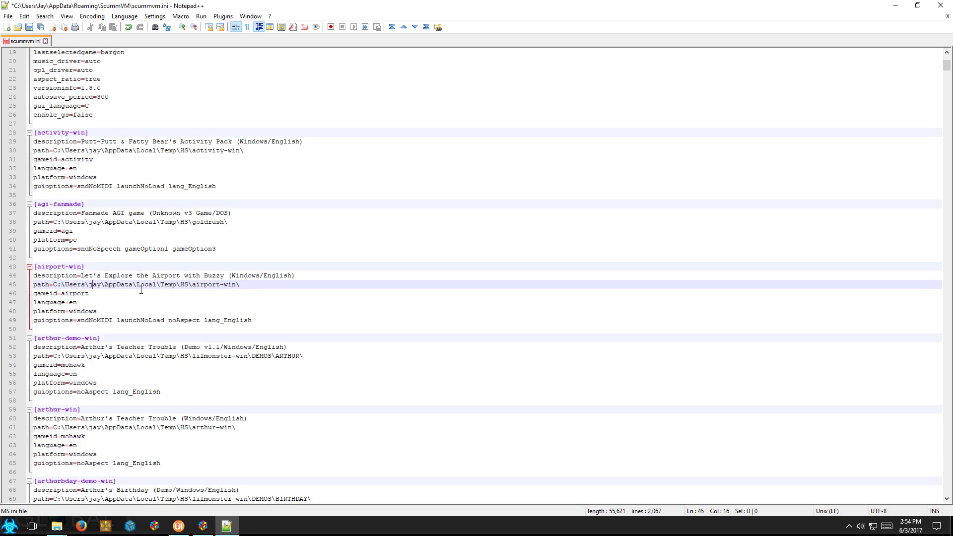
left_click(95, 358)
scroll(154, 303, "down", 3)
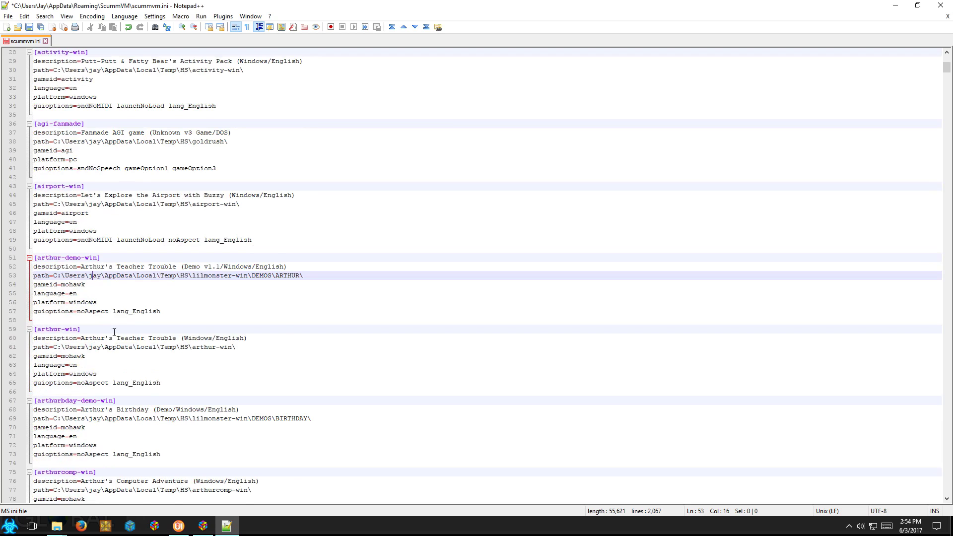
scroll(114, 332, "up", 6)
left_click(8, 16)
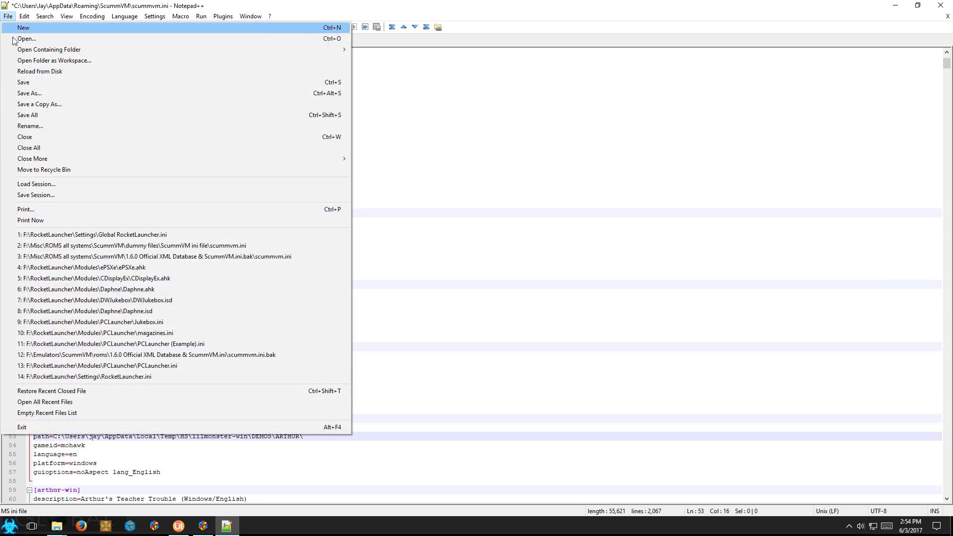
left_click(18, 84)
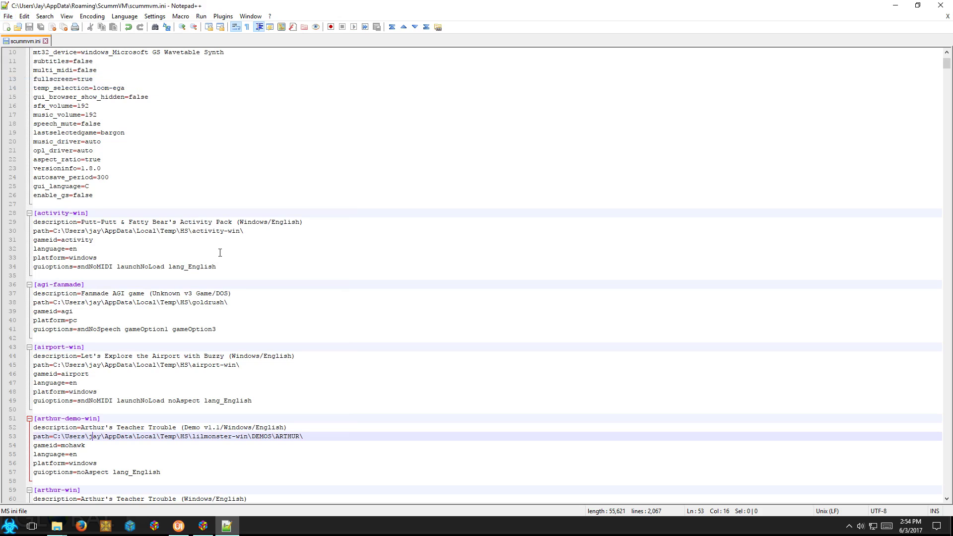
left_click(940, 5)
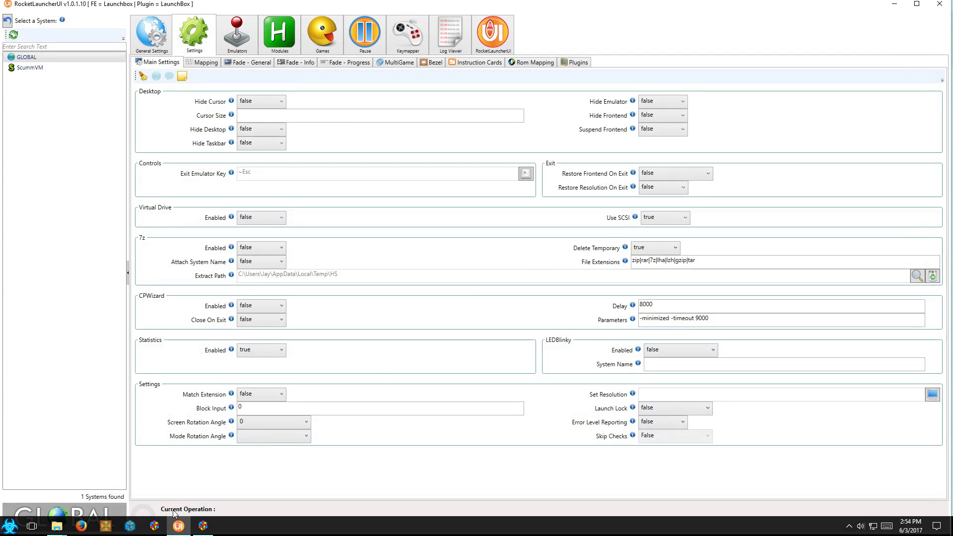
- Run scummvm.exe from the LaunchBox\ScummVM folder, try to start Bargon Attack (DOS), and quit ScummVM
mouse_move(59, 529)
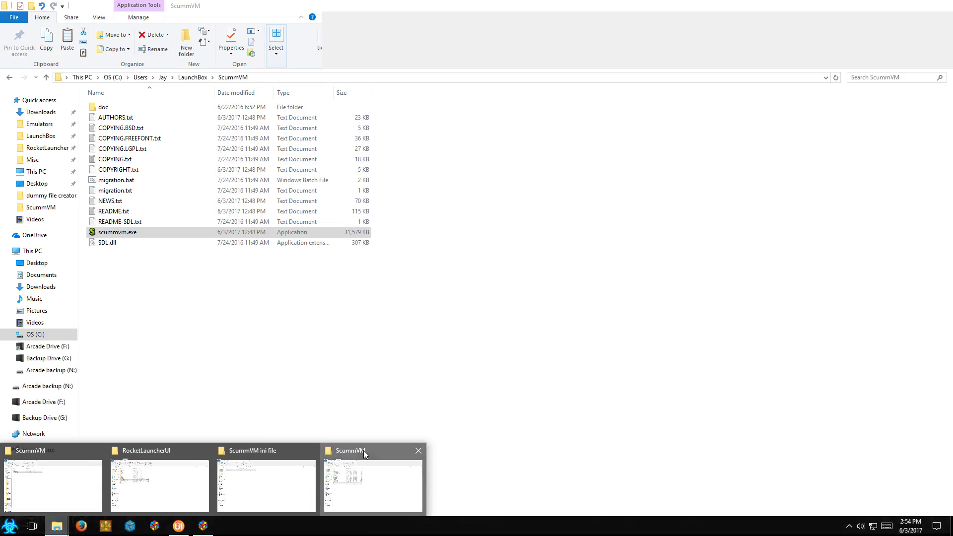
left_click(364, 451)
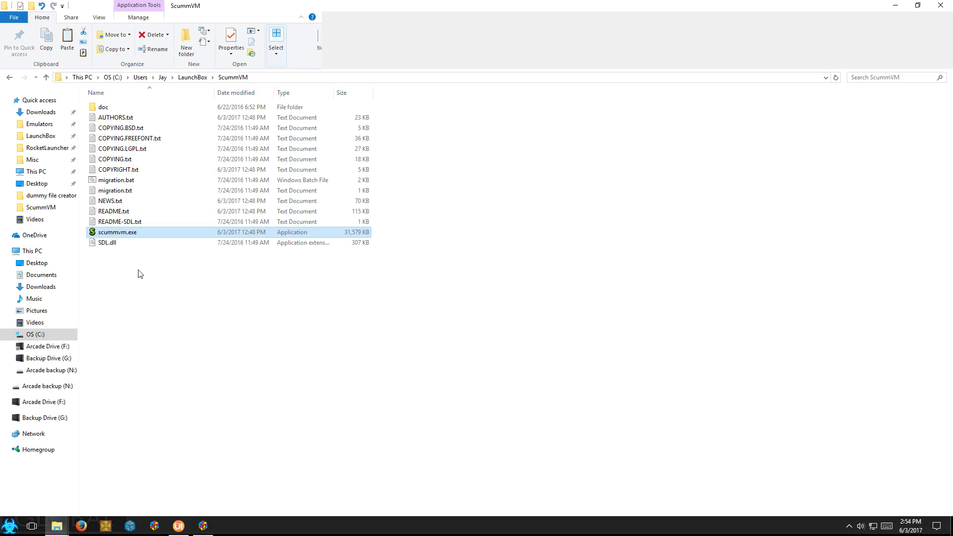
double_click(132, 234)
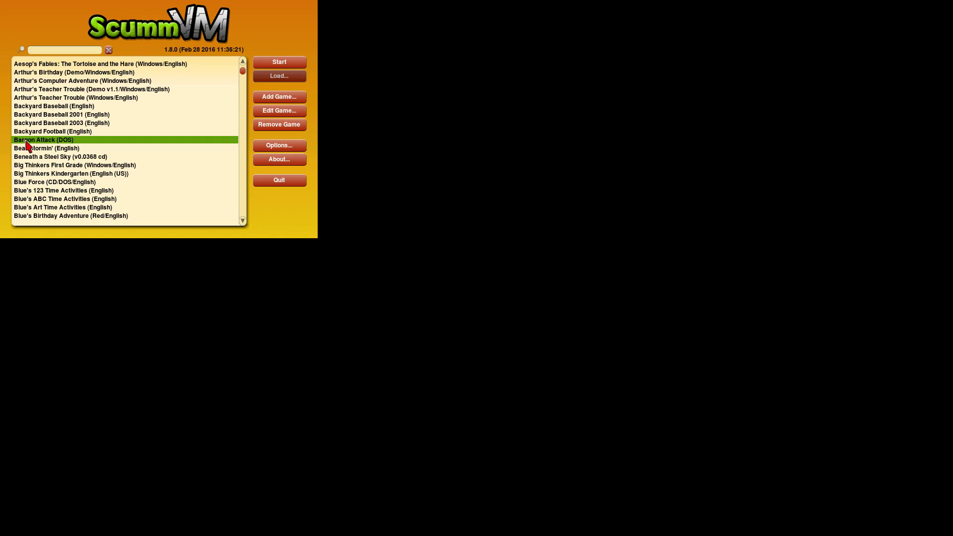
double_click(26, 143)
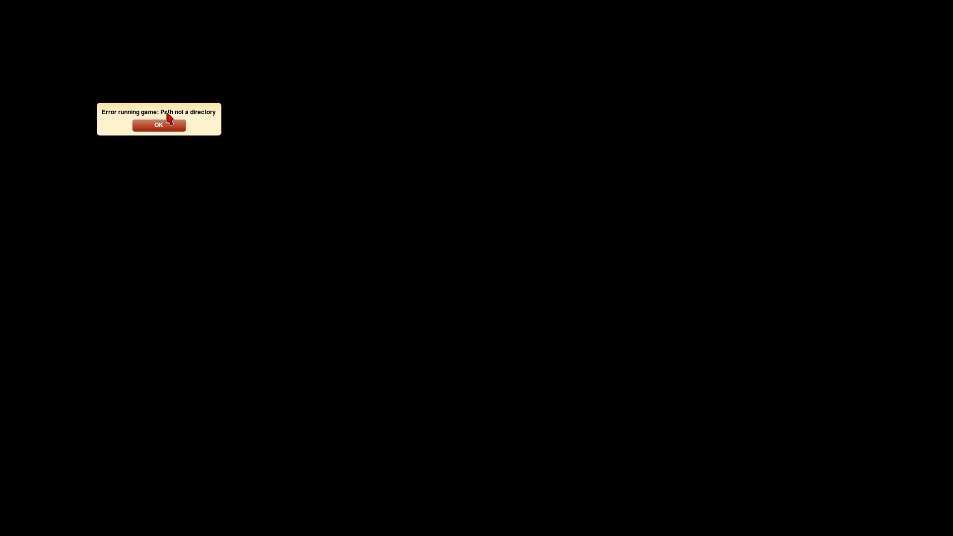
left_click(166, 129)
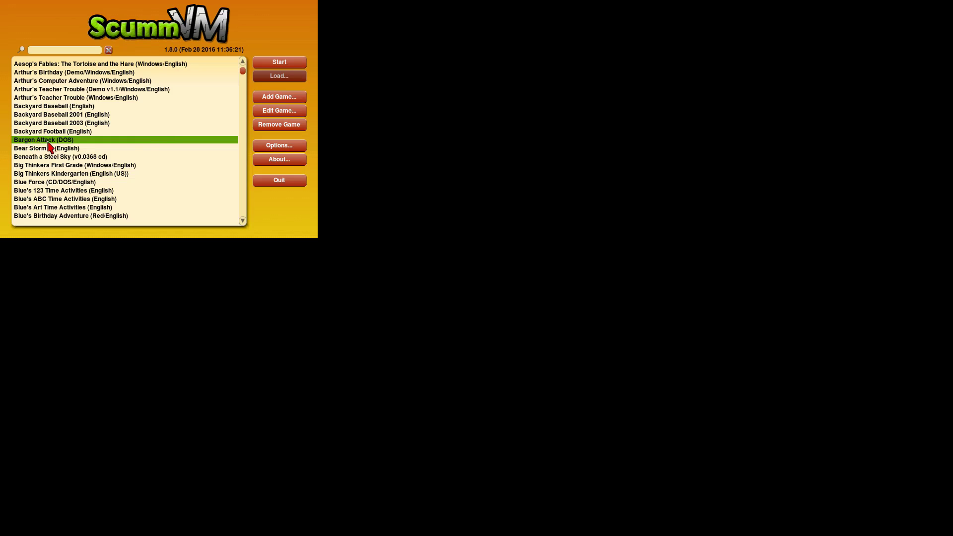
left_click(274, 182)
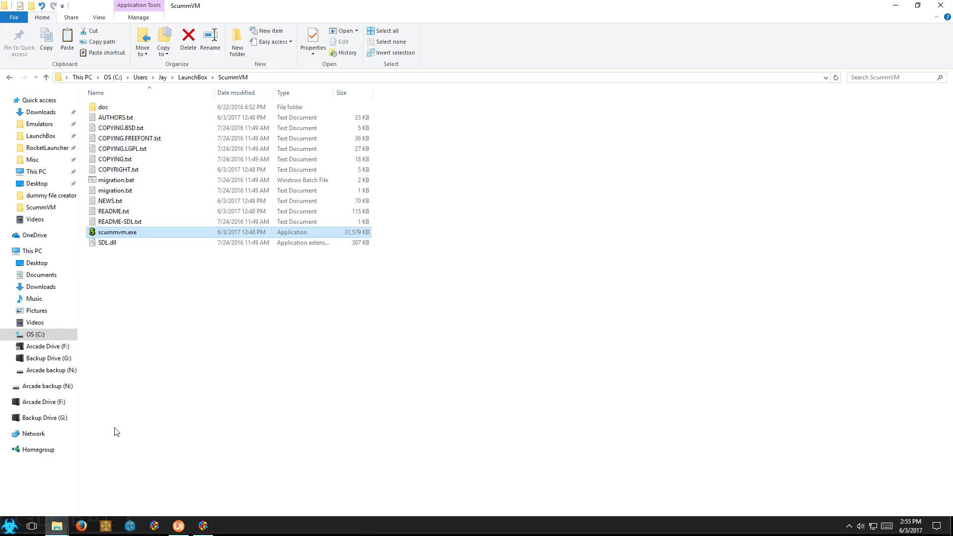
- Switch to RocketLauncherUI, audit the ScummVM system's games, and launch bargon from the list
left_click(179, 527)
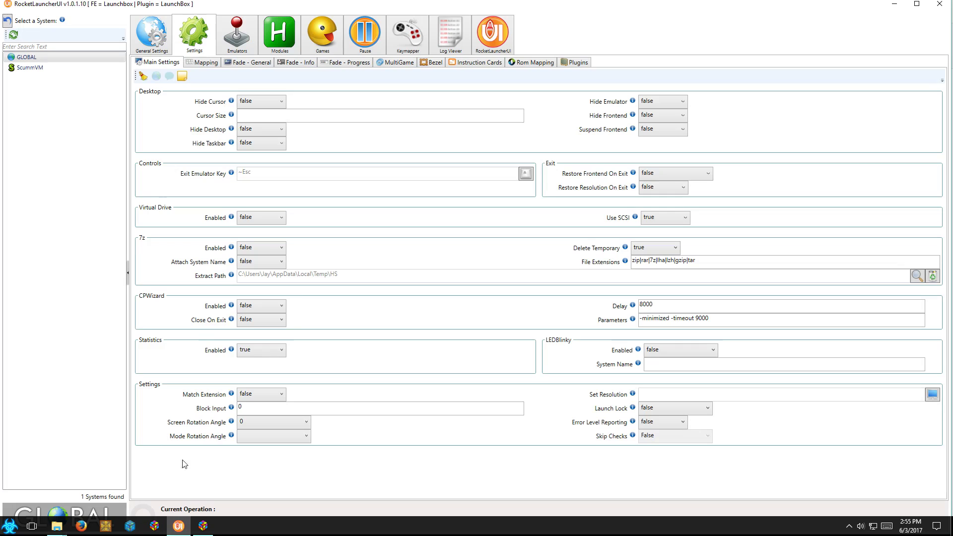
left_click(37, 71)
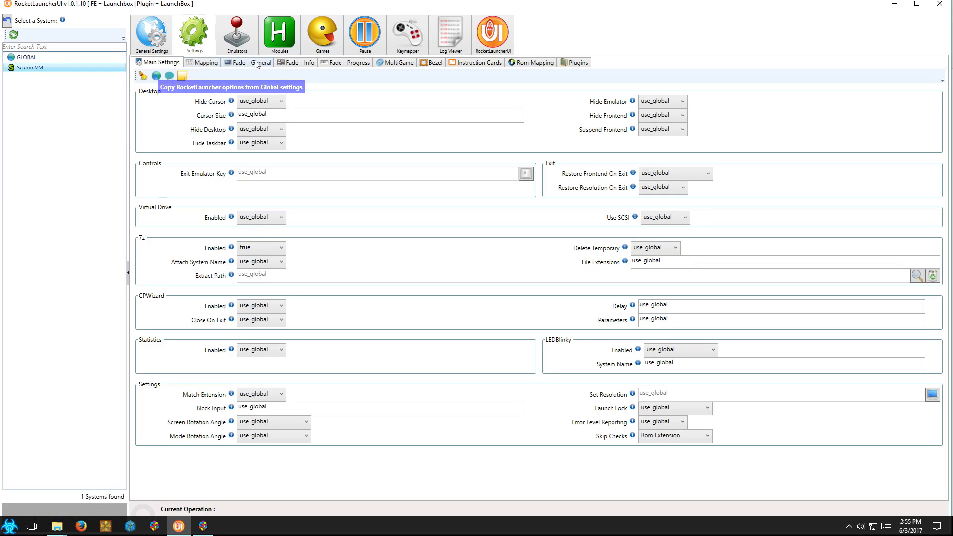
left_click(321, 35)
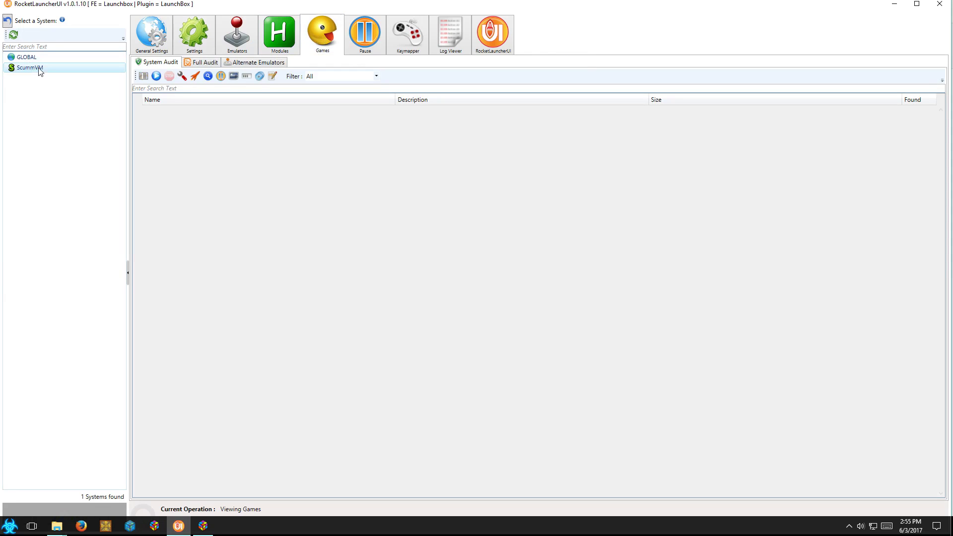
left_click(156, 76)
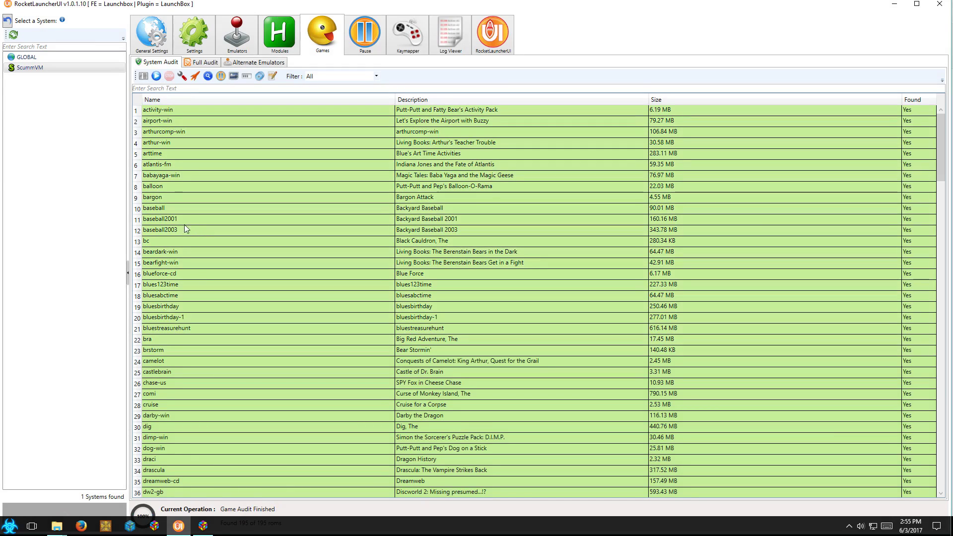
left_click(154, 197)
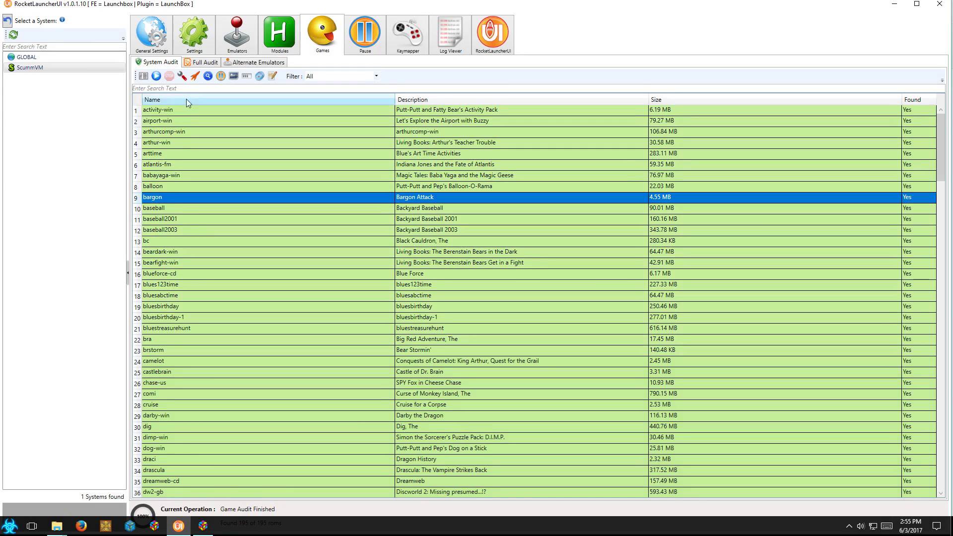
left_click(196, 77)
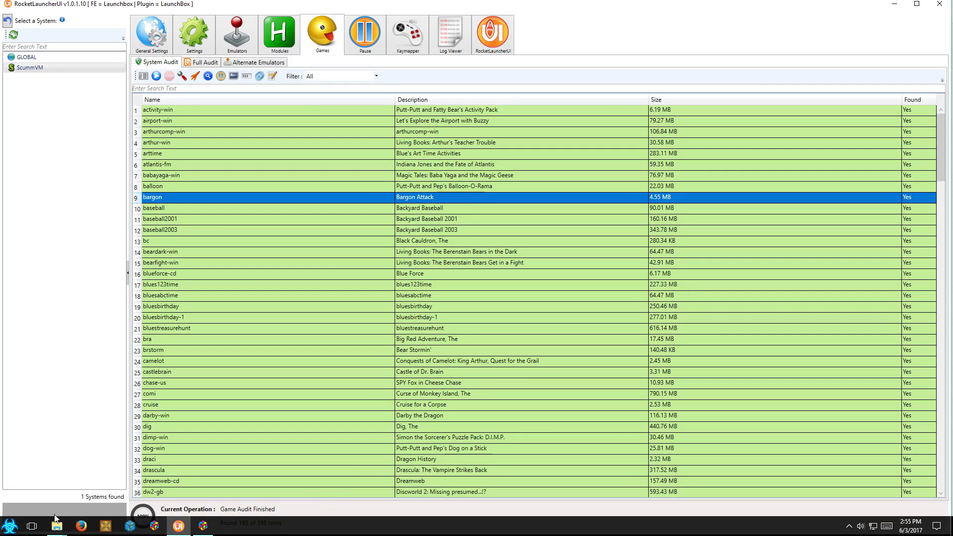
- Examine the 7z extract path in RocketLauncherUI's main settings for the GLOBAL system
left_click(55, 531)
mouse_move(174, 451)
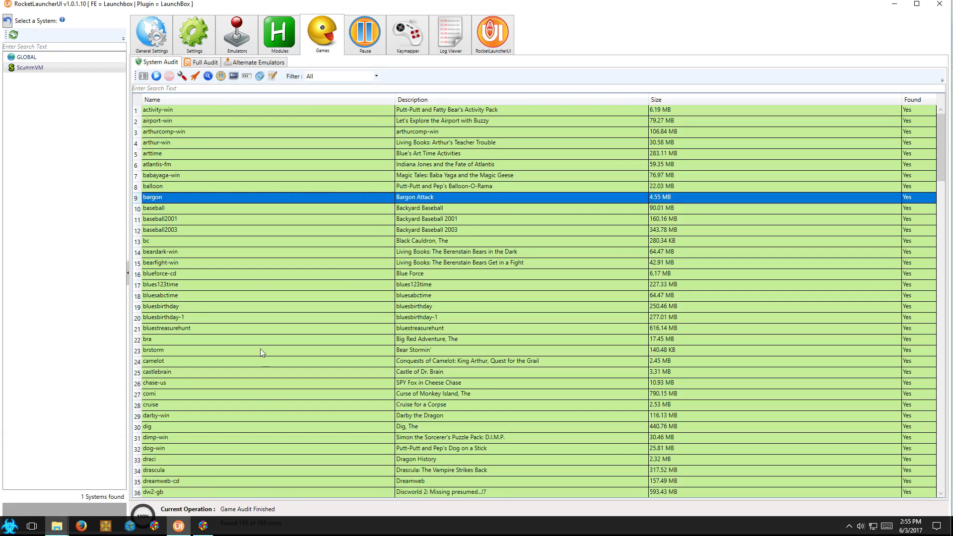
left_click(193, 44)
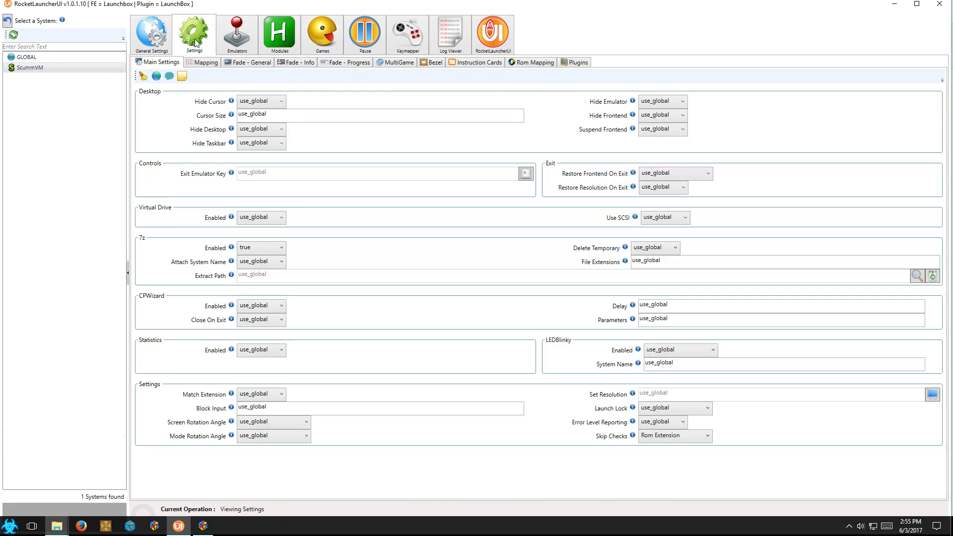
left_click(30, 58)
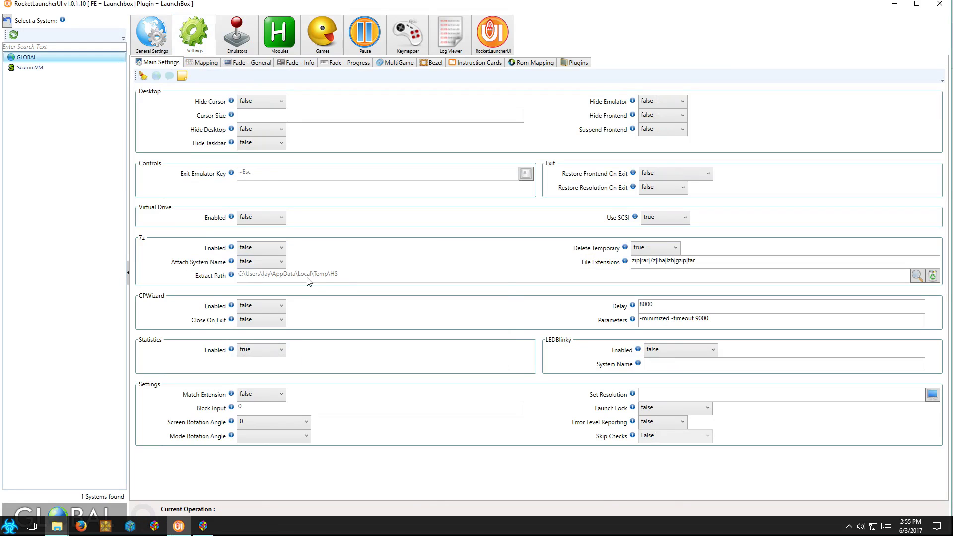
mouse_move(74, 526)
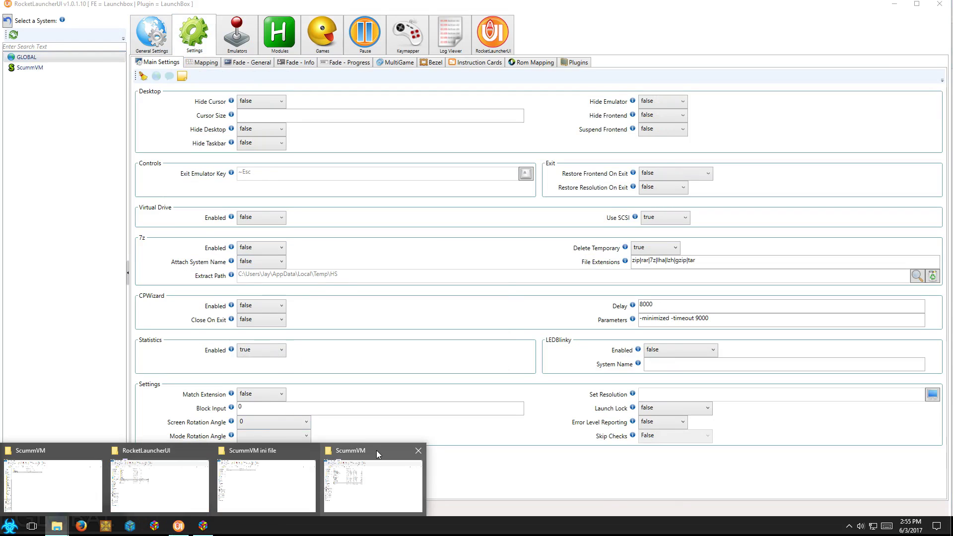
mouse_move(272, 451)
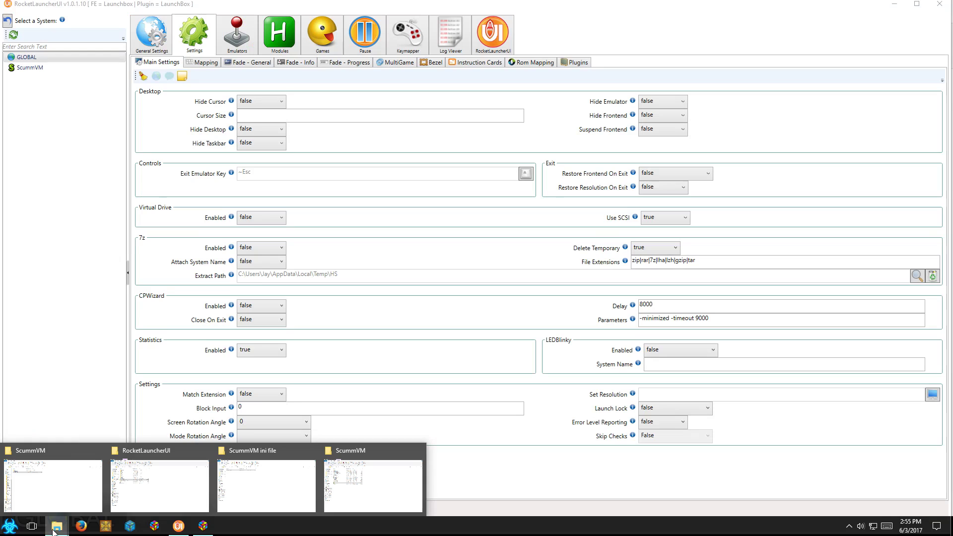
- Browse in a new File Explorer window to AppData\Local\Temp\HS in the user's profile on C: and examine its contents
key("super")
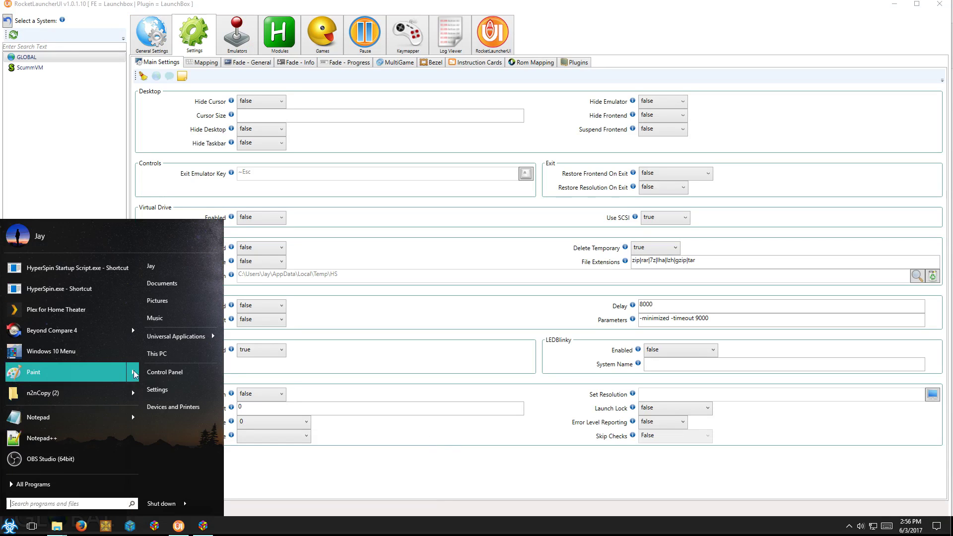
left_click(157, 355)
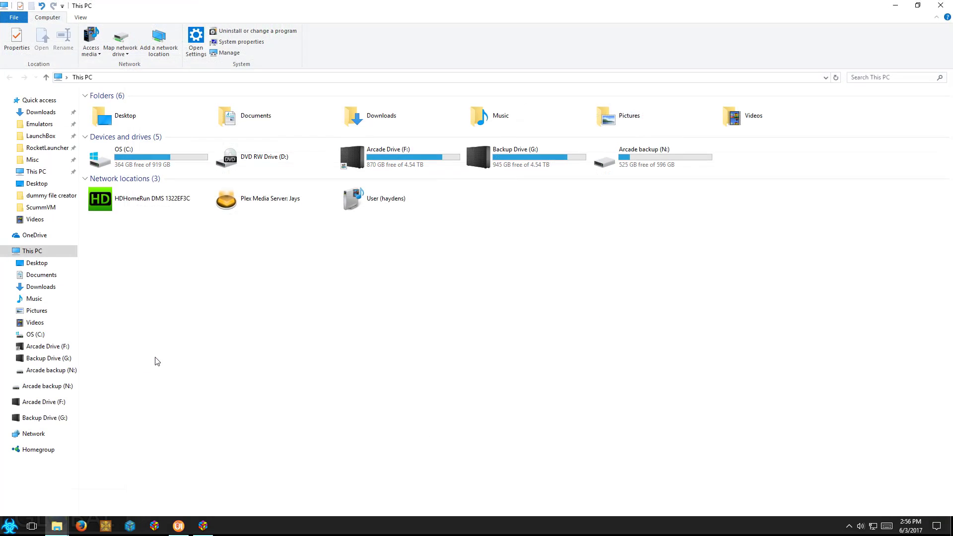
double_click(138, 156)
double_click(115, 316)
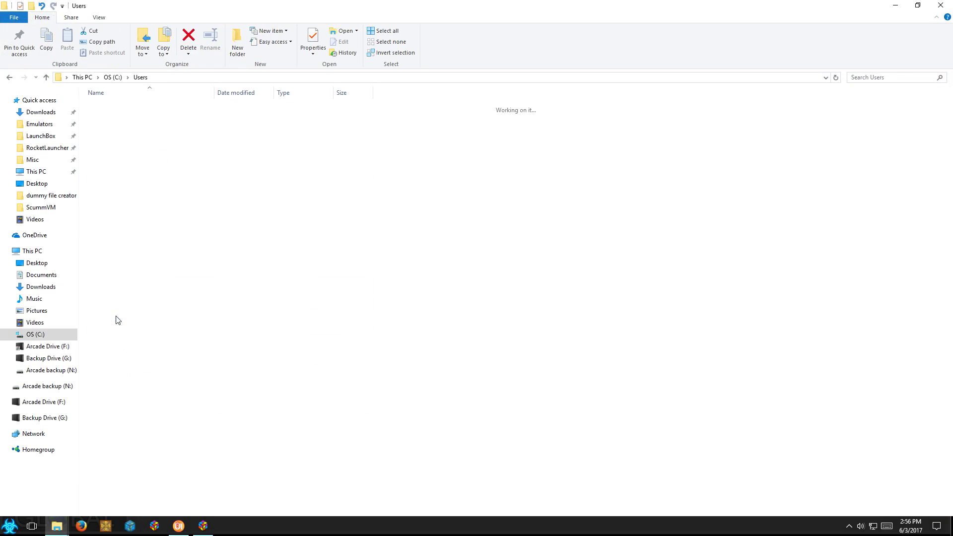
double_click(105, 149)
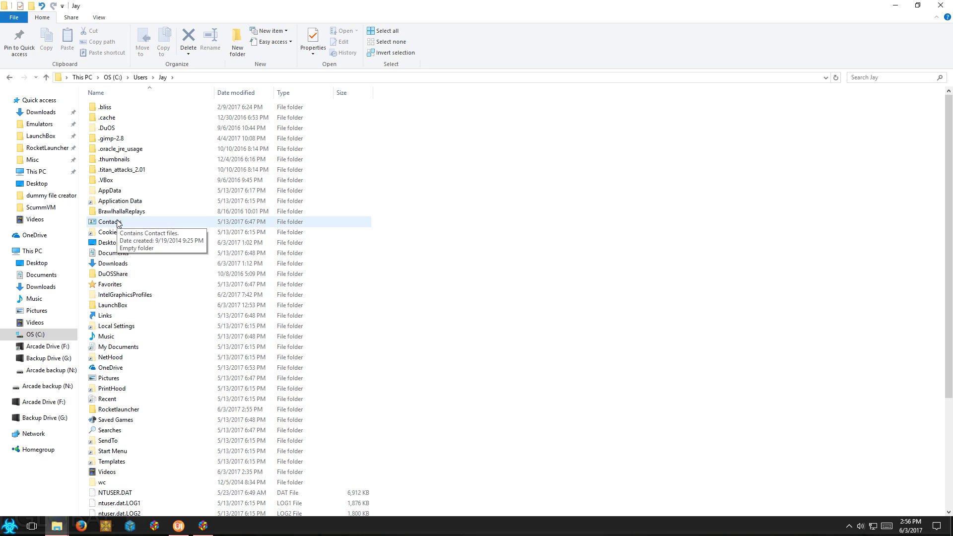
double_click(112, 191)
double_click(105, 107)
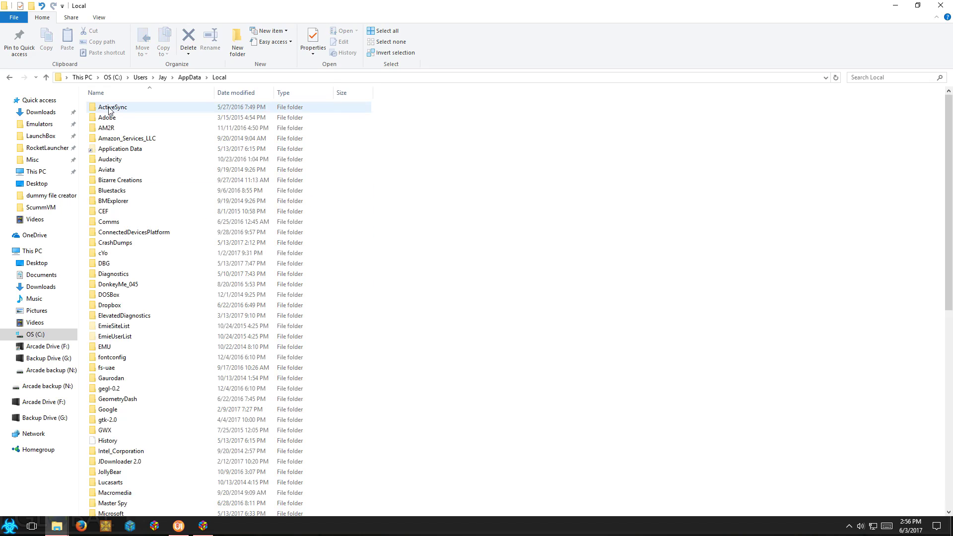
scroll(162, 338, "down", 6)
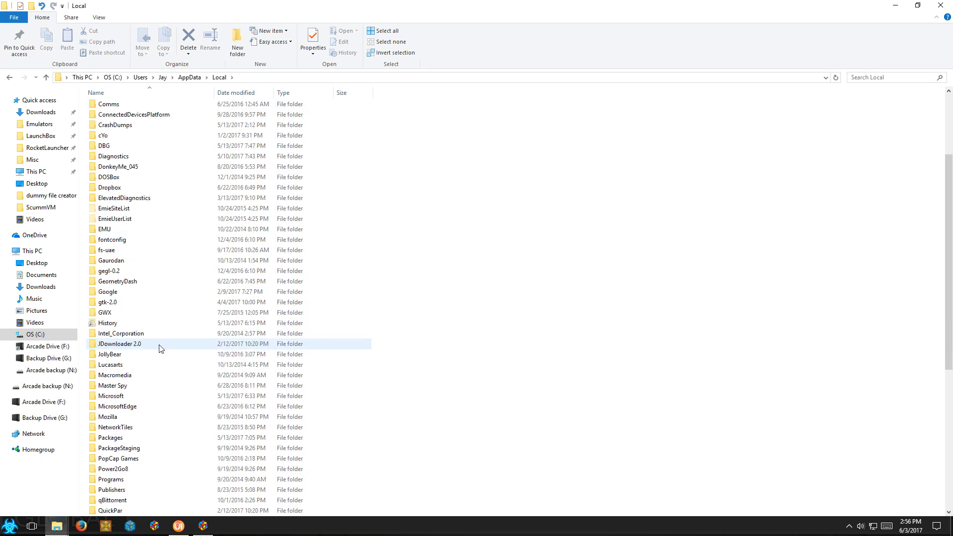
scroll(161, 354, "down", 5)
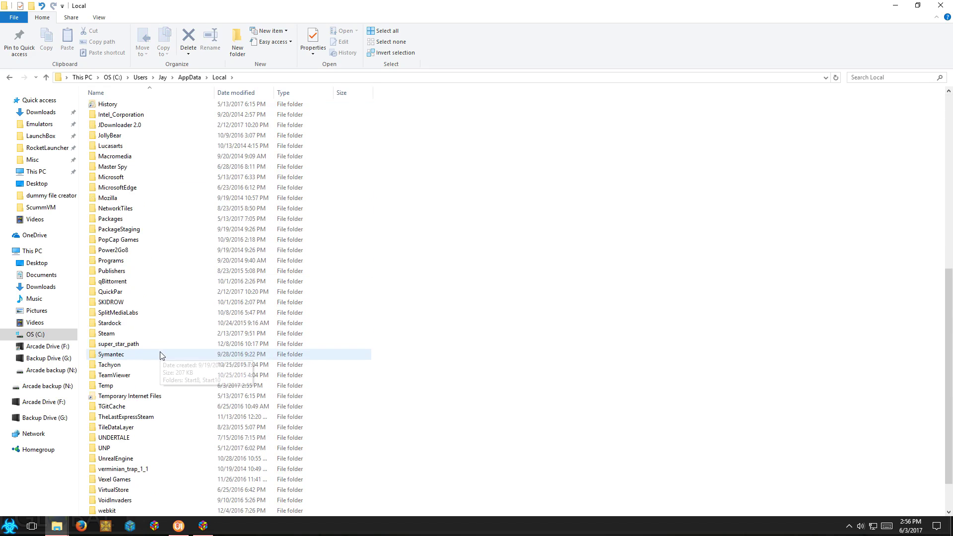
double_click(107, 387)
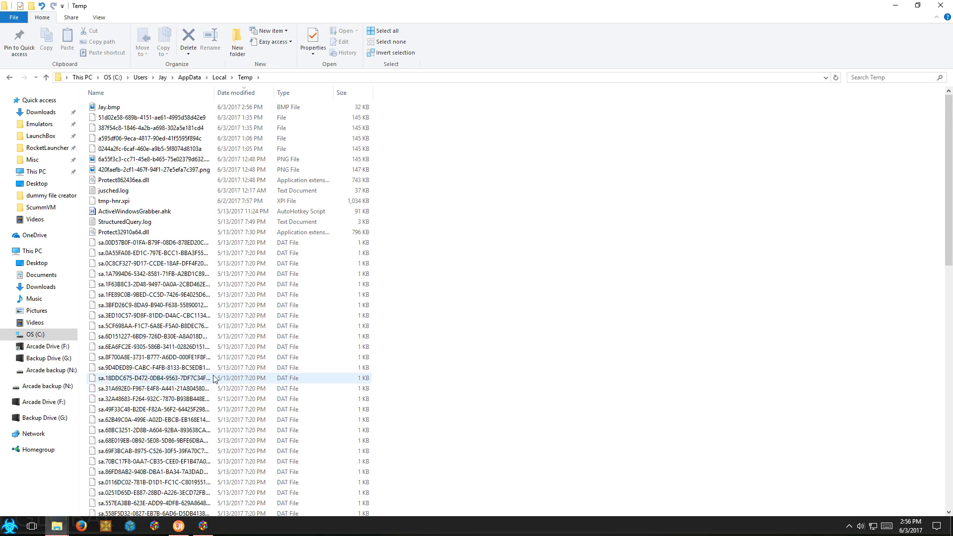
left_click_drag(946, 175, 946, 437)
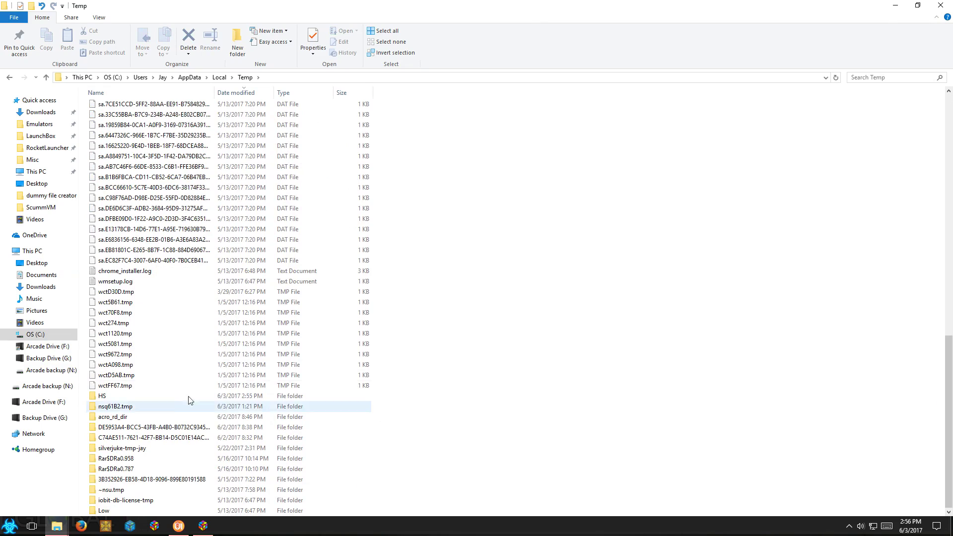
double_click(105, 398)
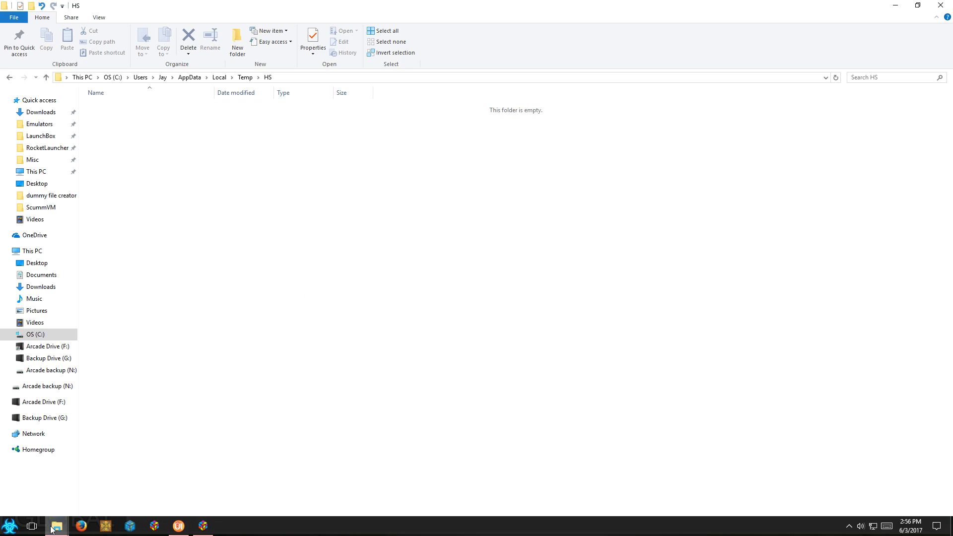
mouse_move(180, 531)
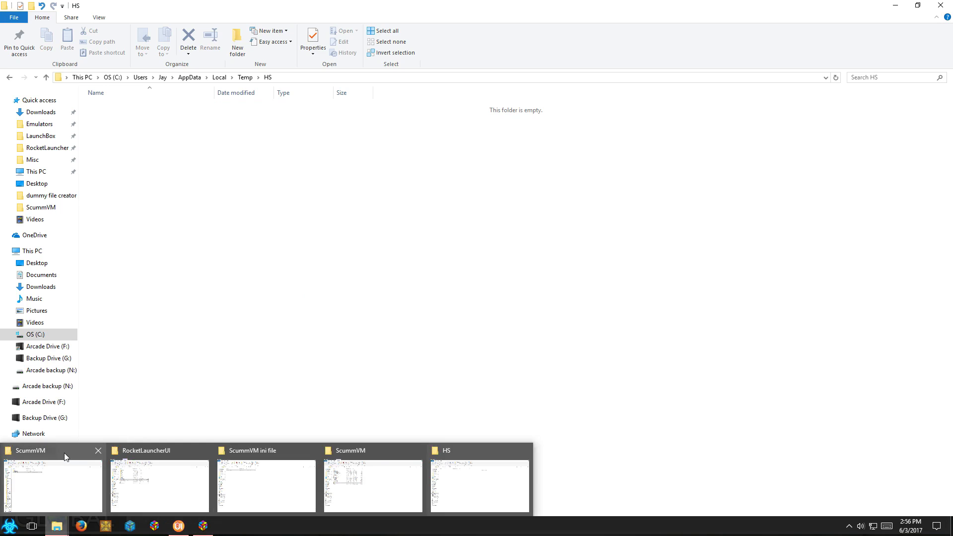
mouse_move(64, 452)
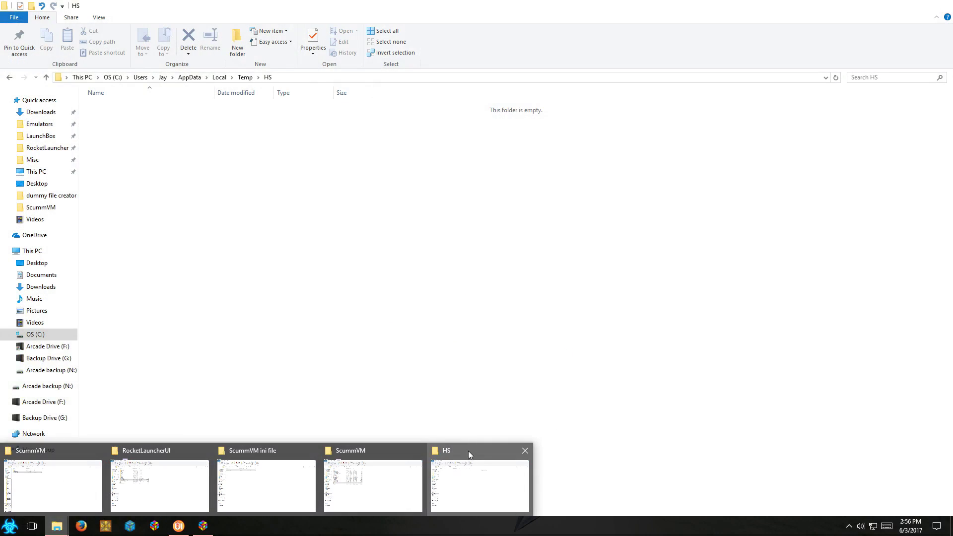
left_click(469, 452)
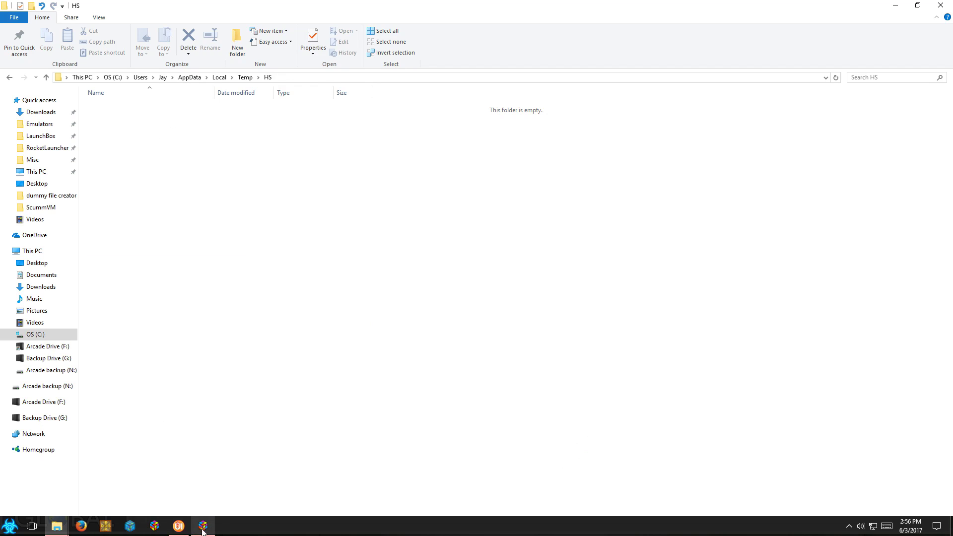
- Run scummvm.exe from the LaunchBox\ScummVM folder, try again to start Bargon Attack (DOS) directly, and quit ScummVM
left_click(57, 526)
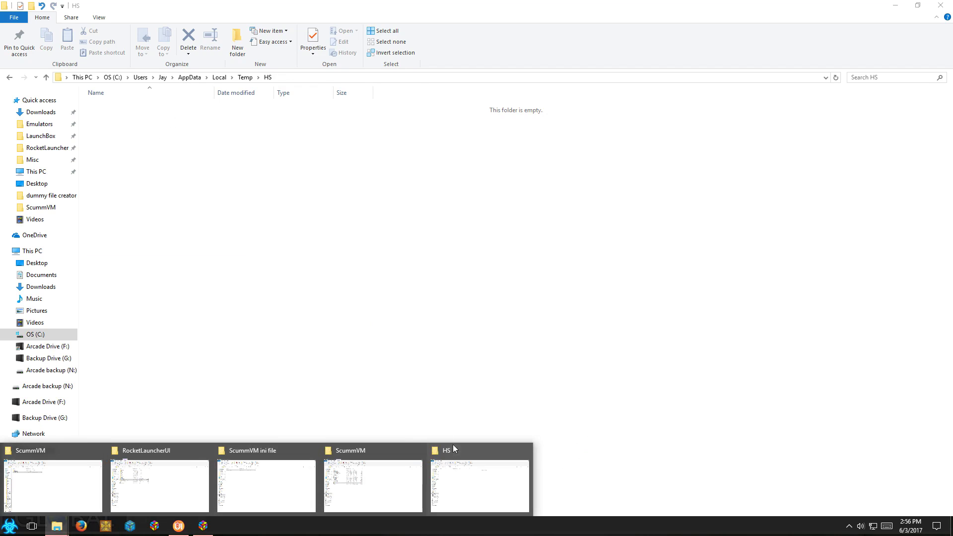
left_click(353, 446)
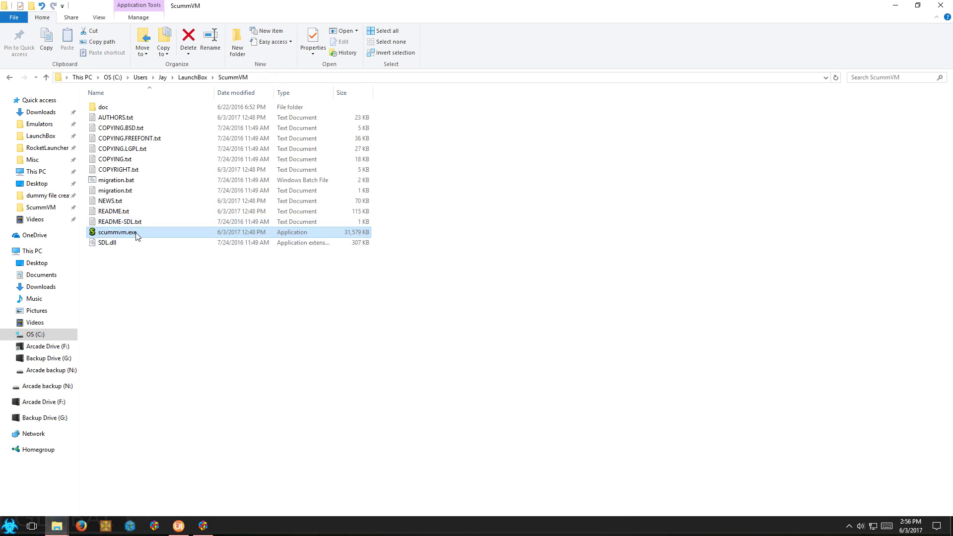
double_click(118, 232)
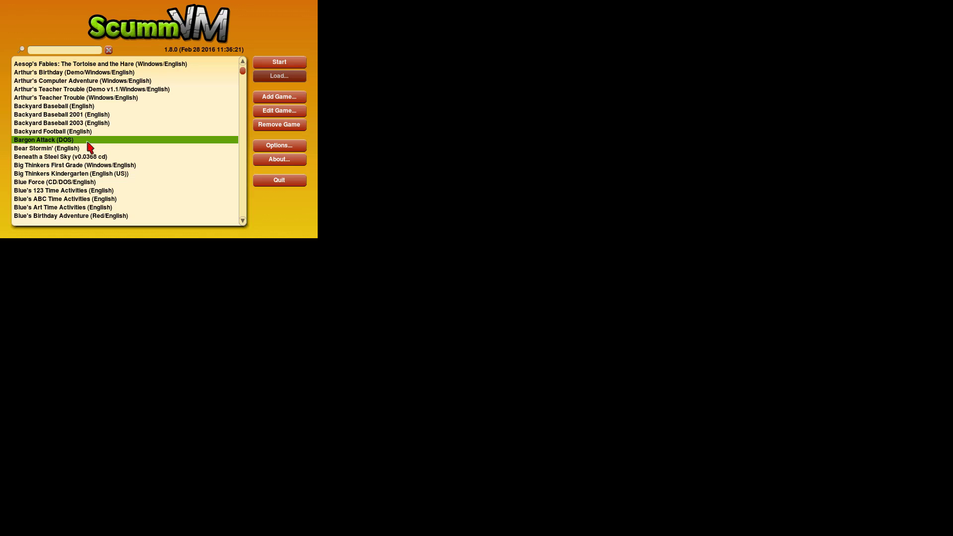
double_click(90, 142)
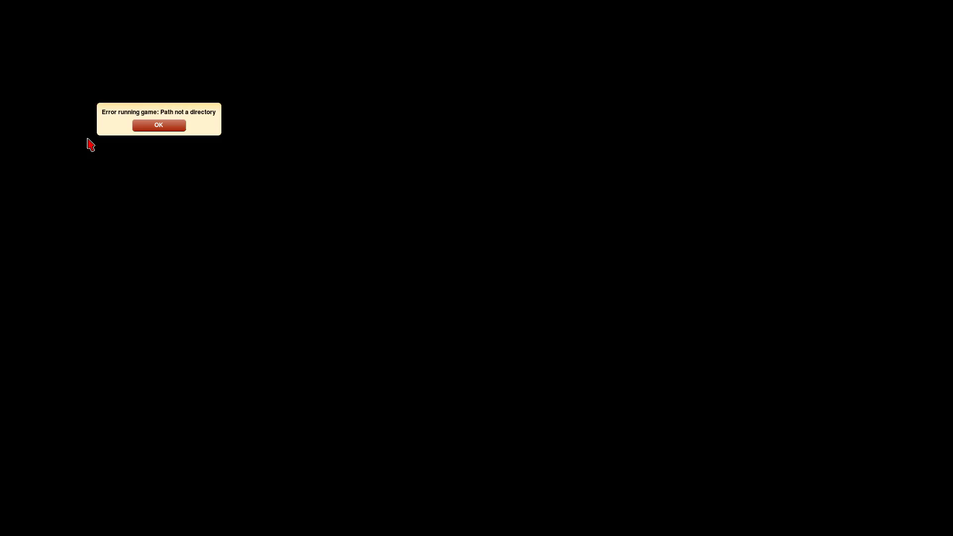
left_click(154, 128)
left_click(279, 180)
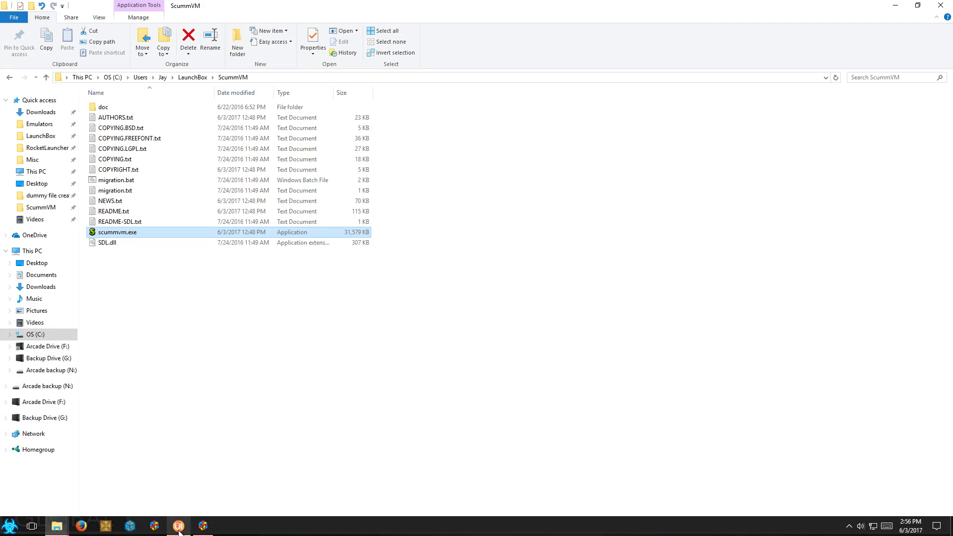
- Launch bargon from the audited ScummVM game list in RocketLauncherUI and check the Temp\HS extract folder while the game runs
left_click(179, 526)
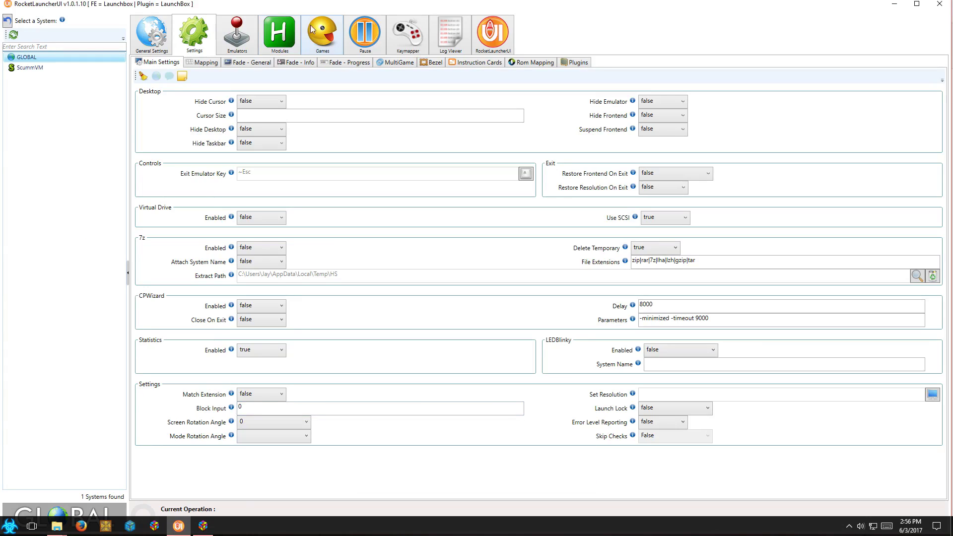
left_click(324, 34)
left_click(44, 68)
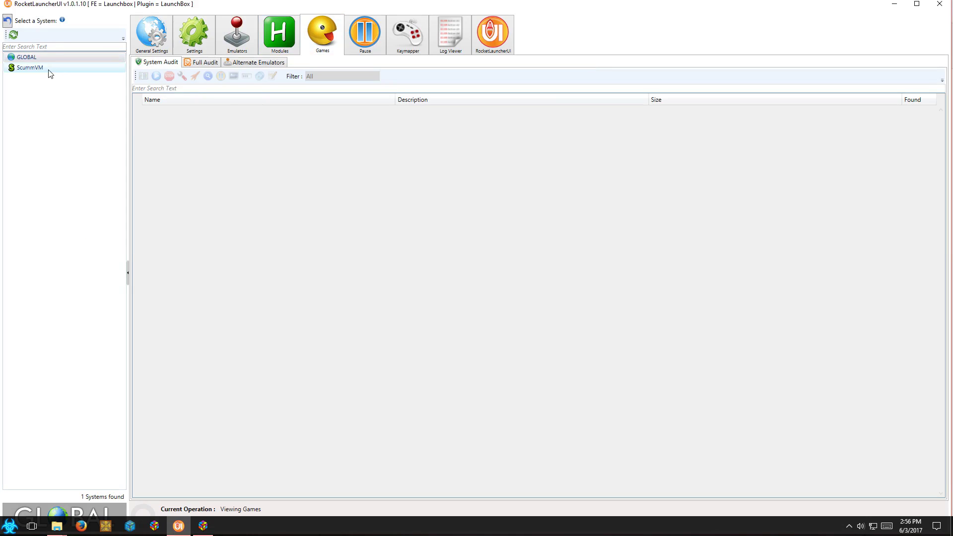
left_click(140, 76)
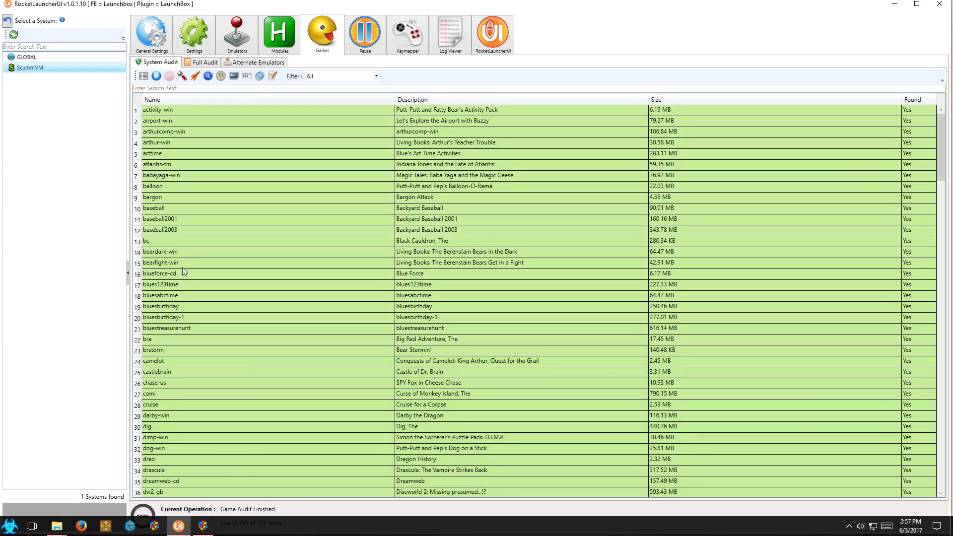
left_click(149, 196)
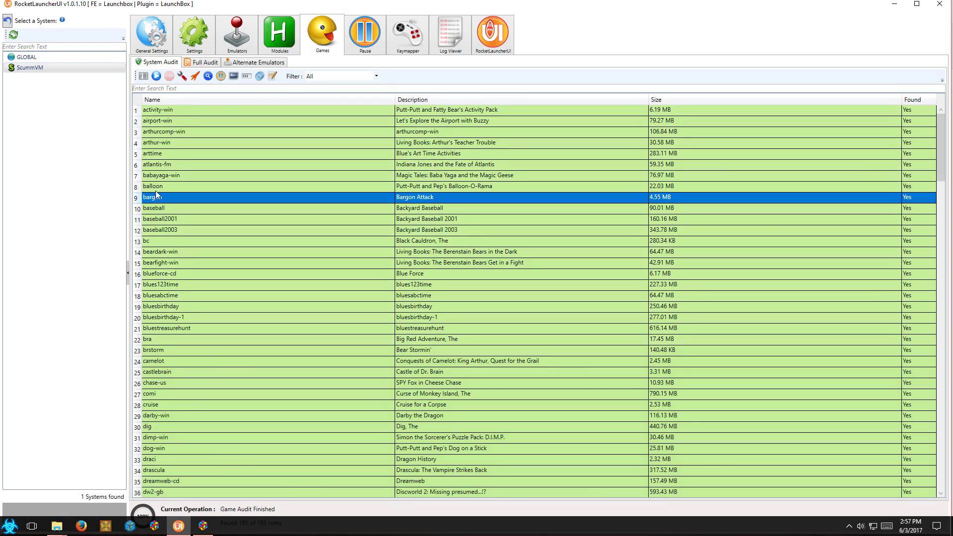
left_click(194, 77)
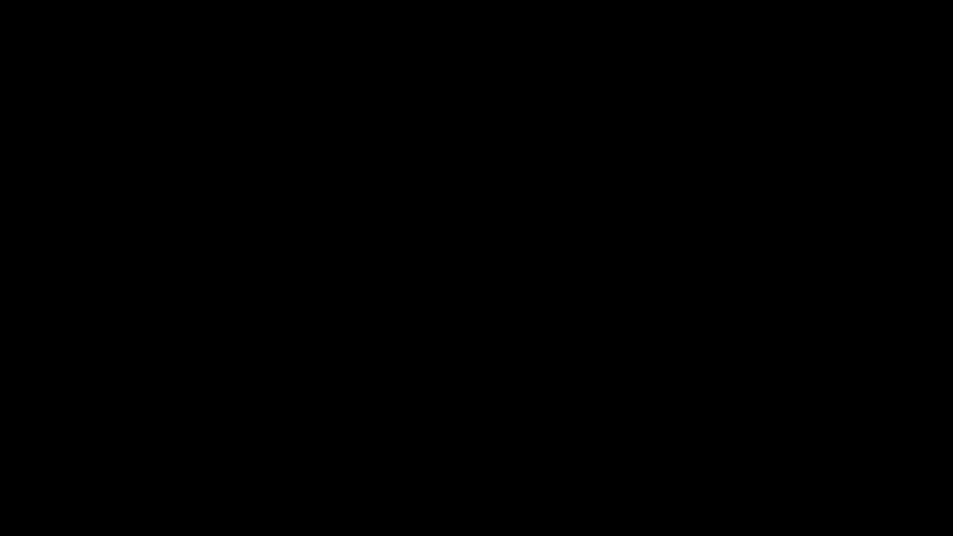
key("alt+Tab")
left_click(396, 262)
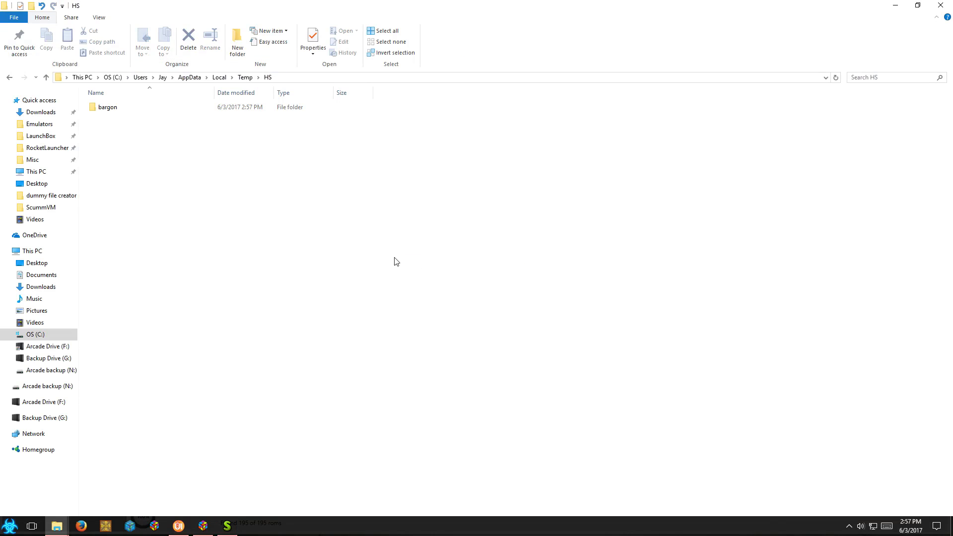
- Examine the extracted files in the bargon folder inside Temp\HS and return to the HS folder
left_click(106, 111)
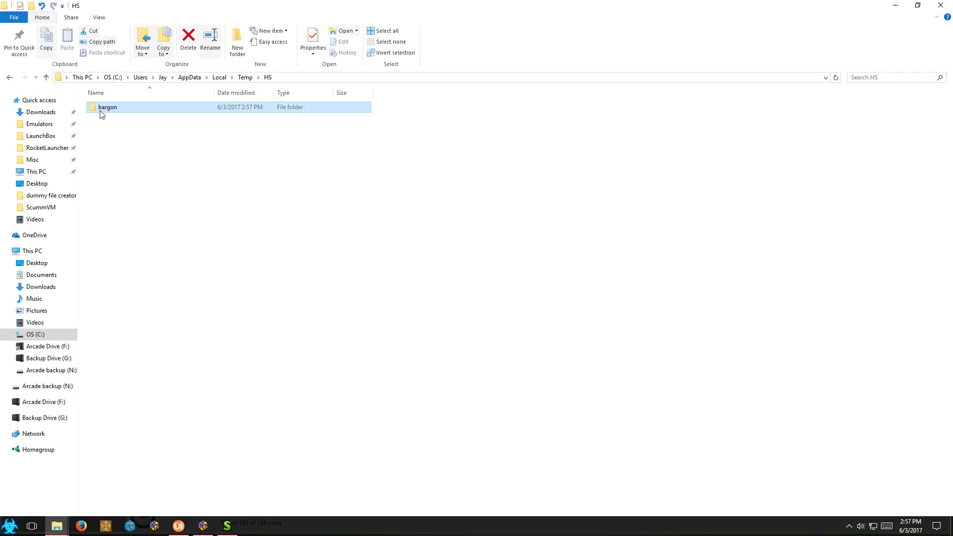
double_click(106, 110)
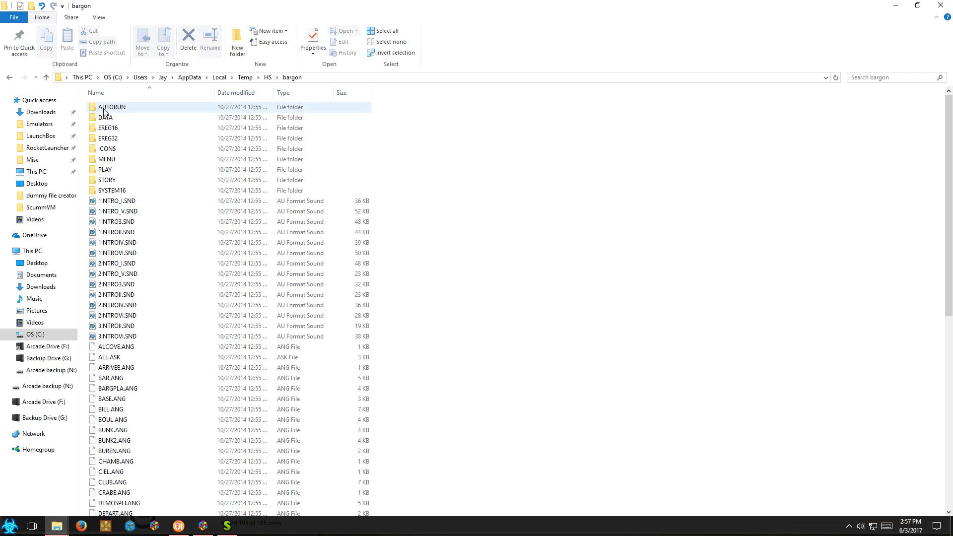
left_click(10, 77)
- Switch back to the running bargon game, quit it, and recheck the contents of the Temp\HS folder
left_click(227, 526)
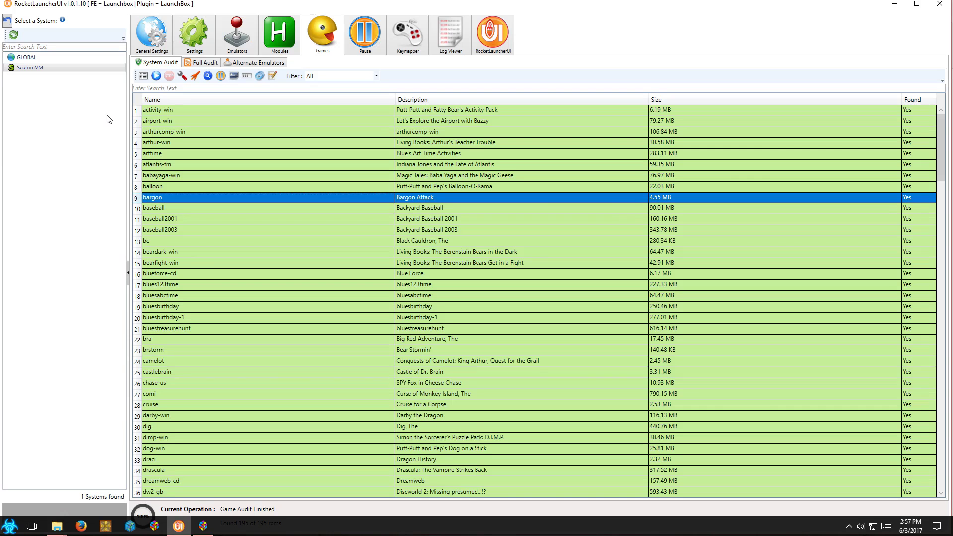
left_click(57, 525)
left_click(460, 484)
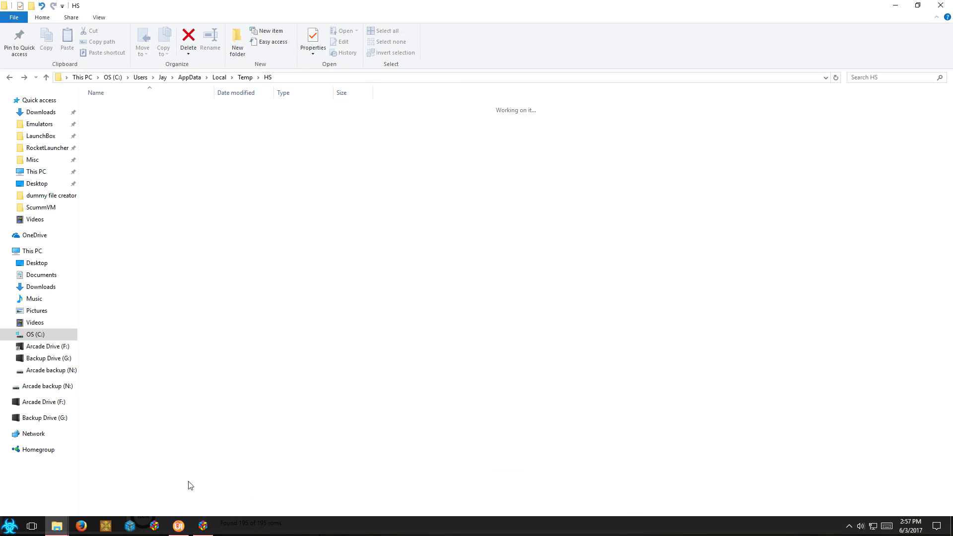
- Switch to RocketLauncherUI and examine the 7z extract path in the main settings for GLOBAL
left_click(178, 526)
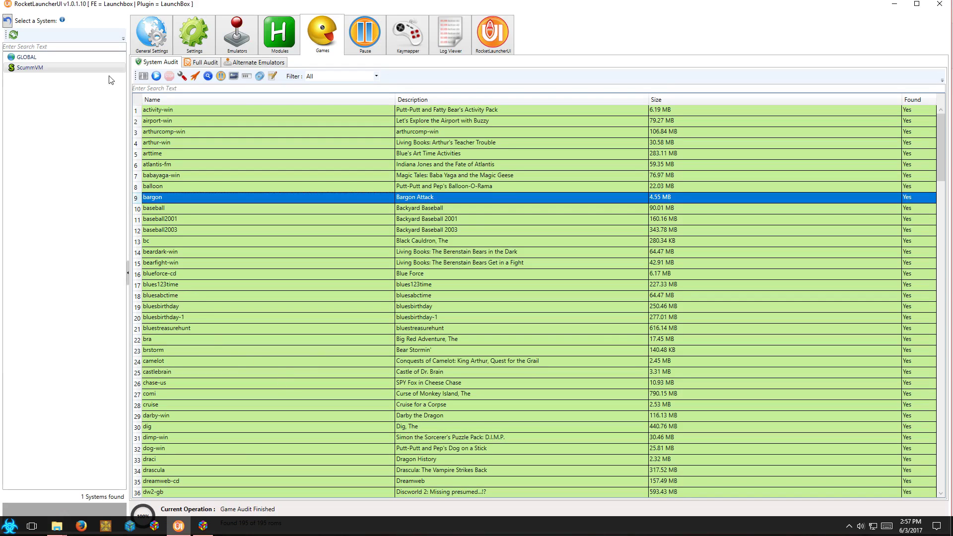
left_click(186, 40)
left_click(45, 58)
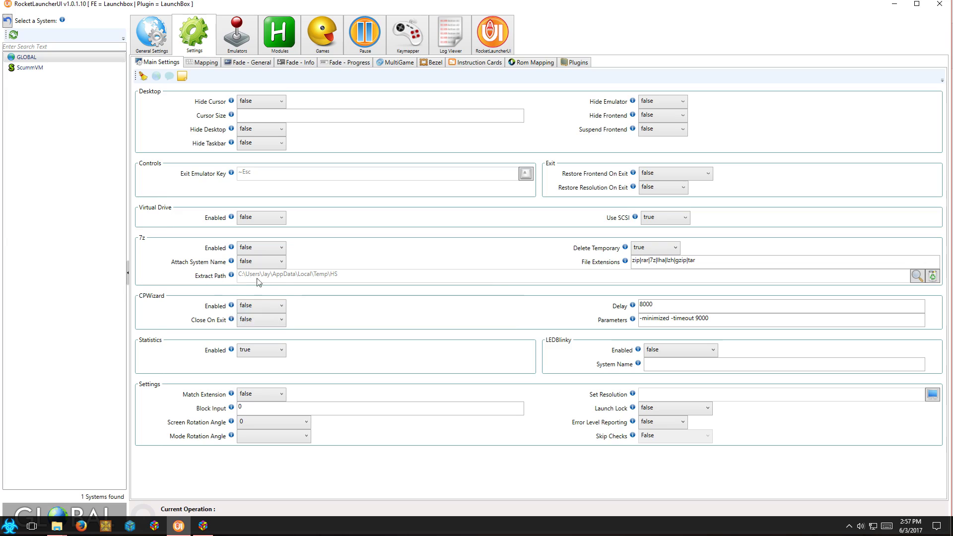
- Open scummvm.ini from the AppData\Roaming\ScummVM folder in Notepad++
mouse_move(56, 526)
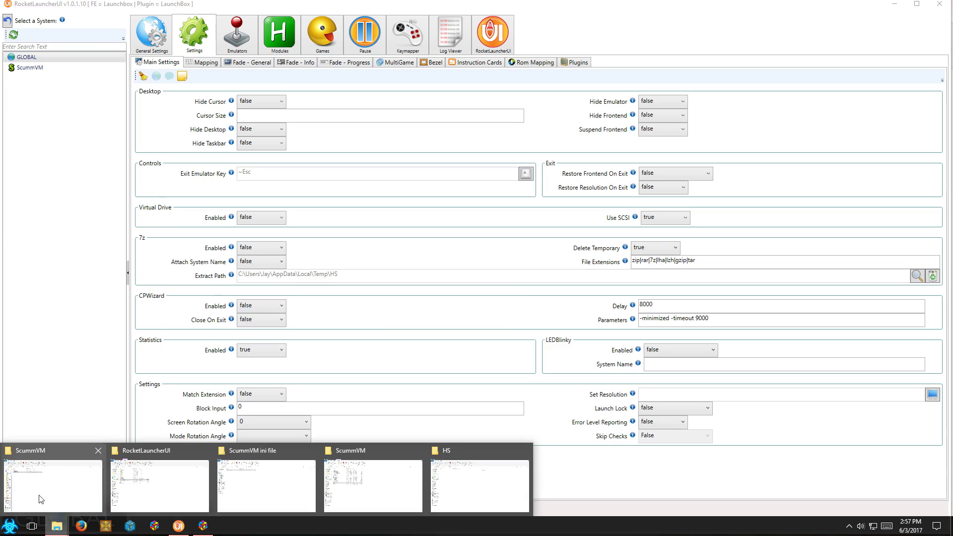
left_click(57, 448)
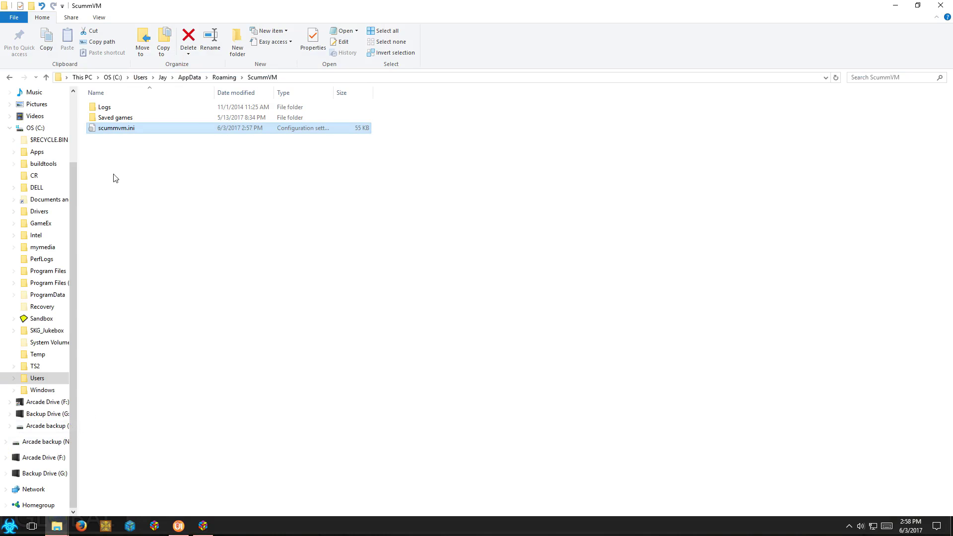
right_click(115, 131)
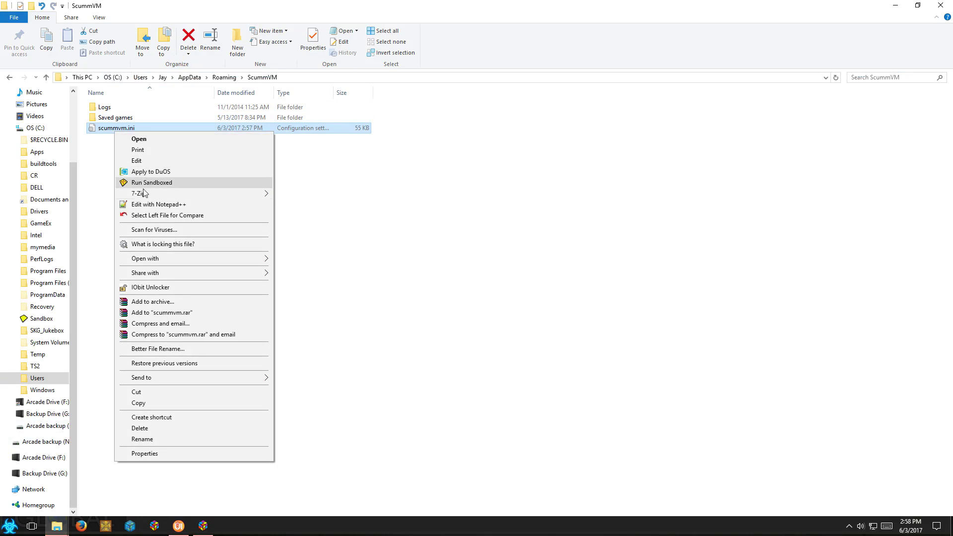
left_click(143, 206)
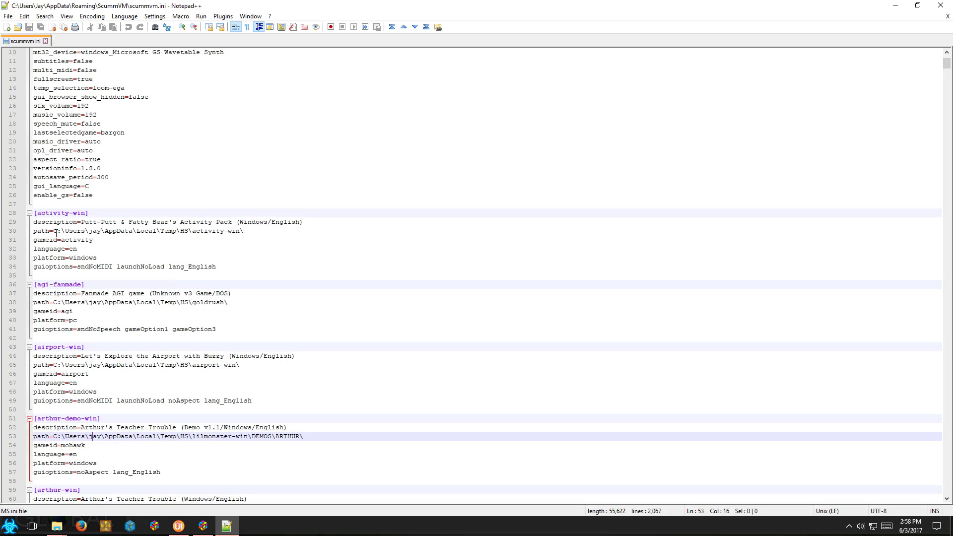
- Examine the Temp\HS portion of the activity-win path and compare it with the GLOBAL 7z extract path in RocketLauncherUI
left_click(56, 232)
left_click_drag(55, 232, 190, 234)
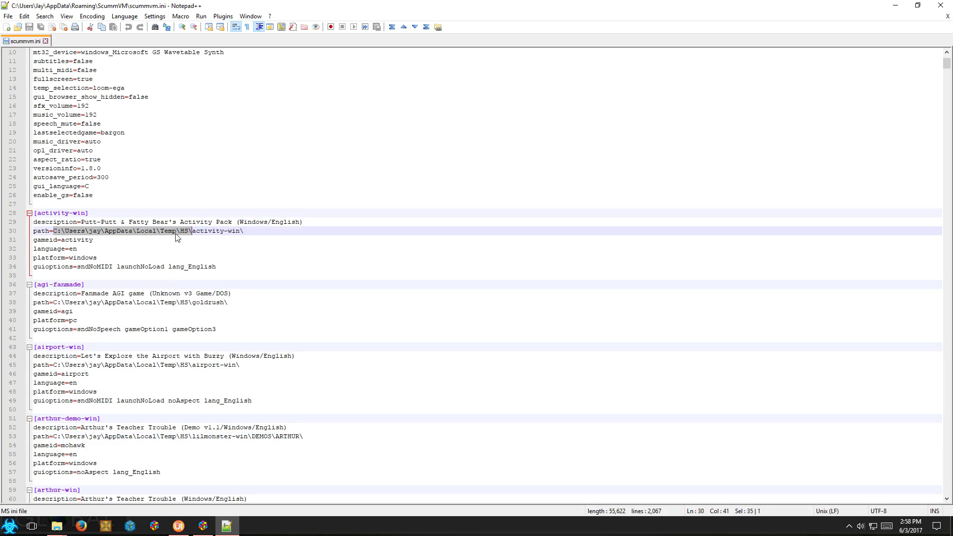
left_click(57, 232)
left_click_drag(57, 232, 54, 232)
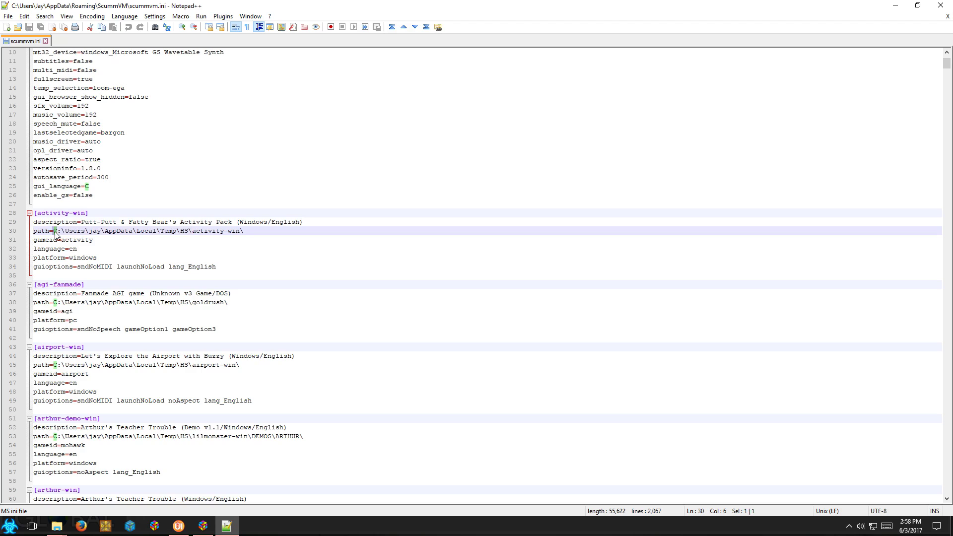
left_click(78, 233)
mouse_move(226, 529)
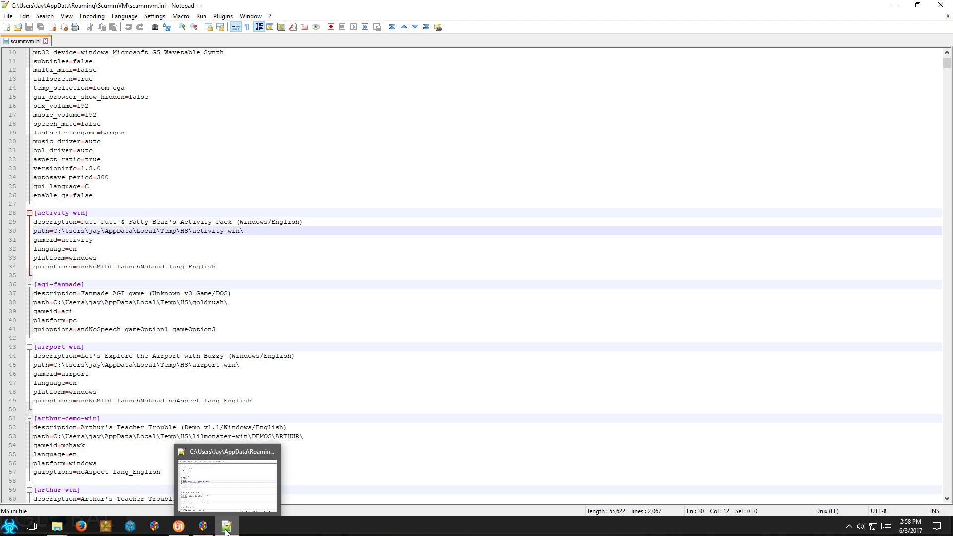
mouse_move(184, 534)
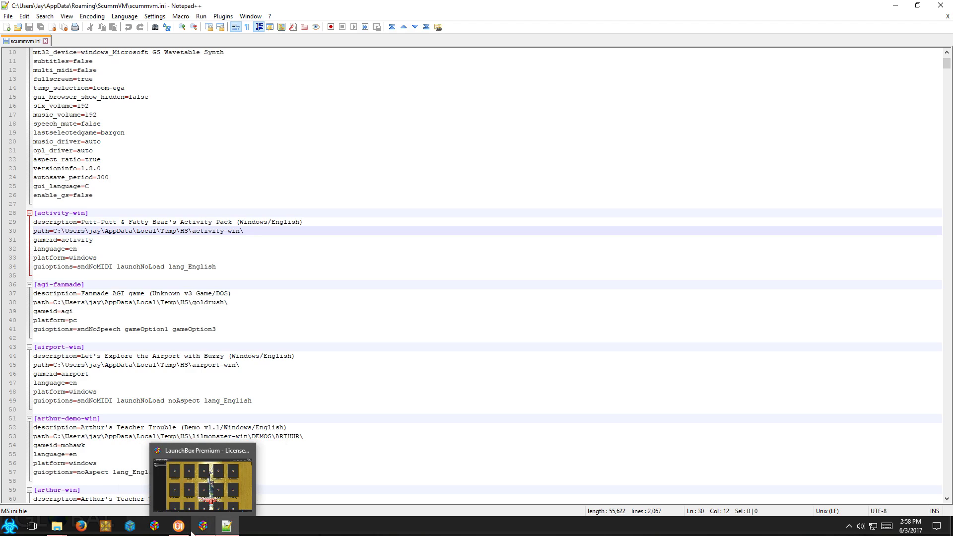
left_click(179, 527)
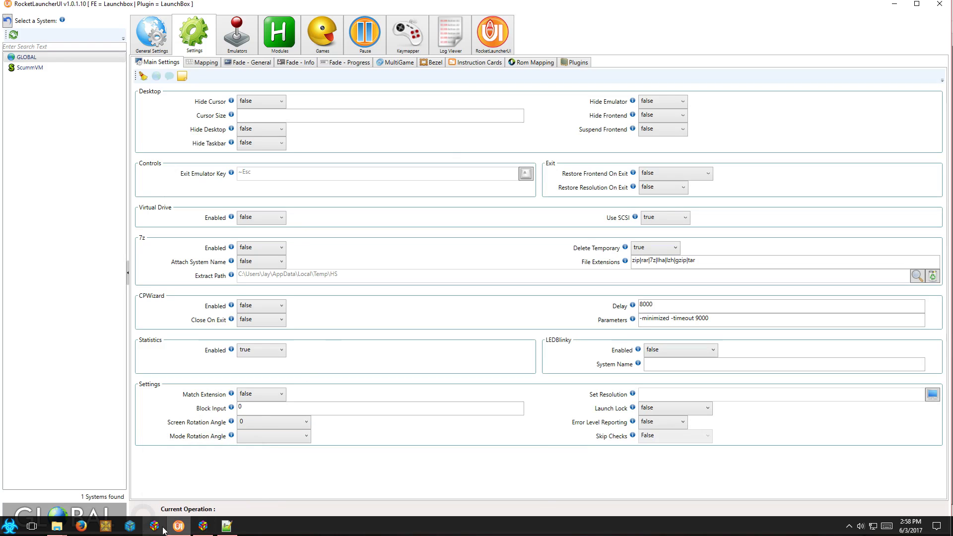
- Browse to Misc\ROMS all systems\ScummVM on the F: drive in File Explorer and examine the 7z game archives
mouse_move(57, 527)
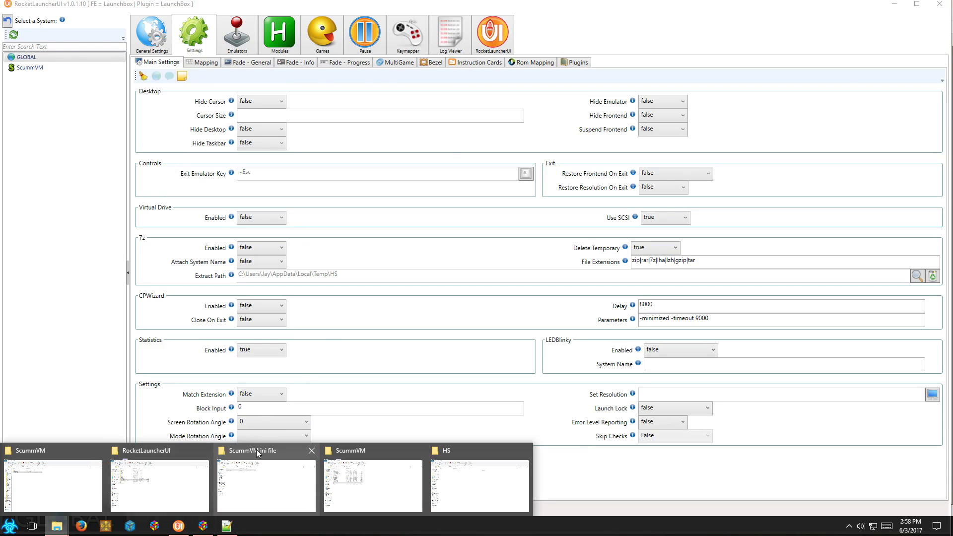
mouse_move(257, 451)
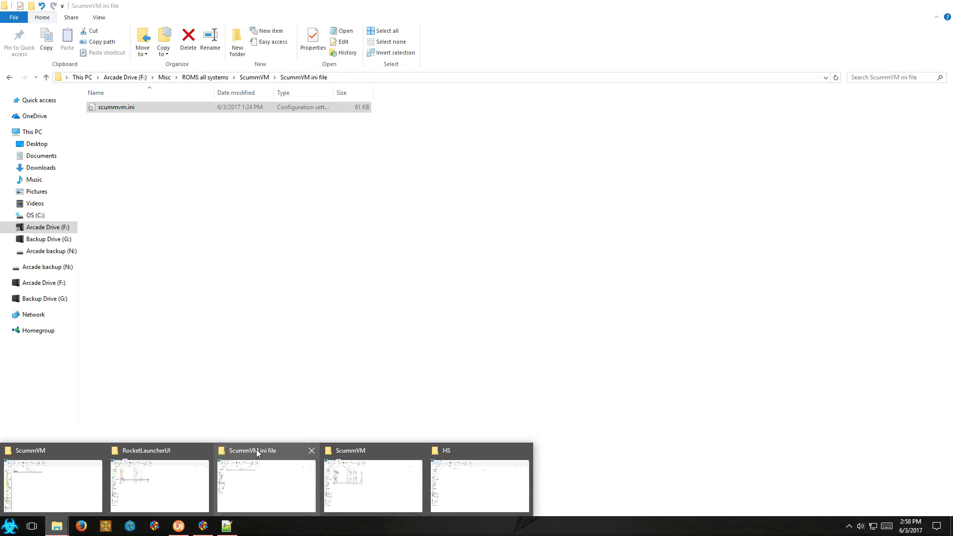
left_click(257, 450)
left_click(253, 77)
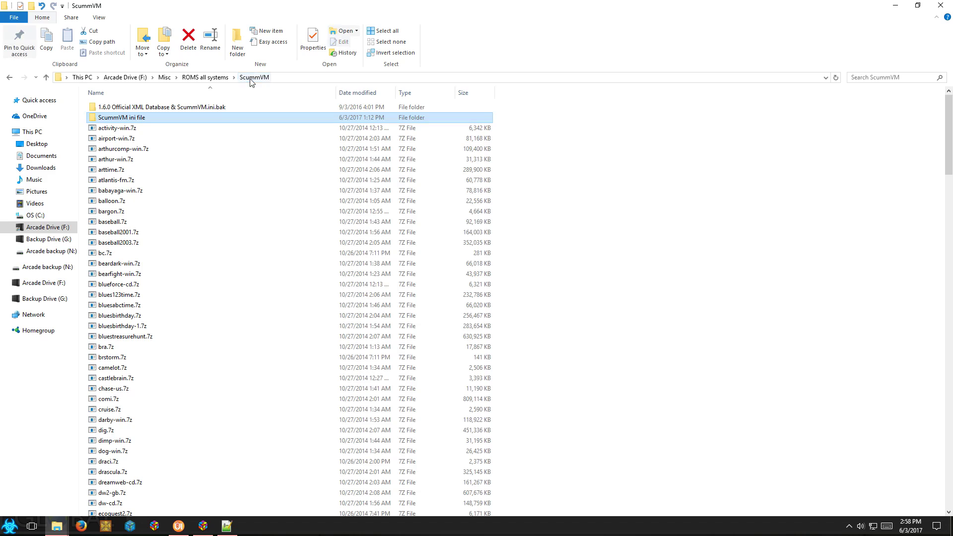
left_click(109, 170)
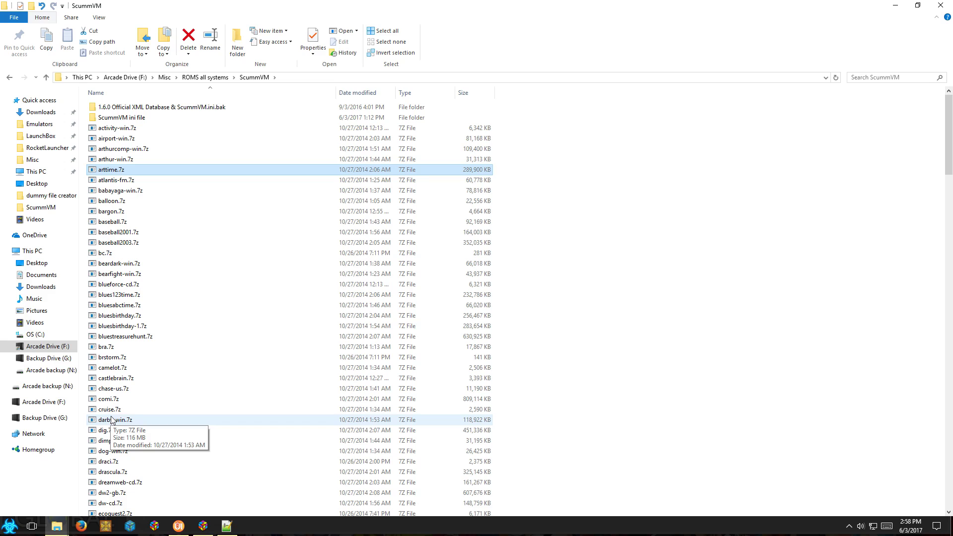
mouse_move(182, 532)
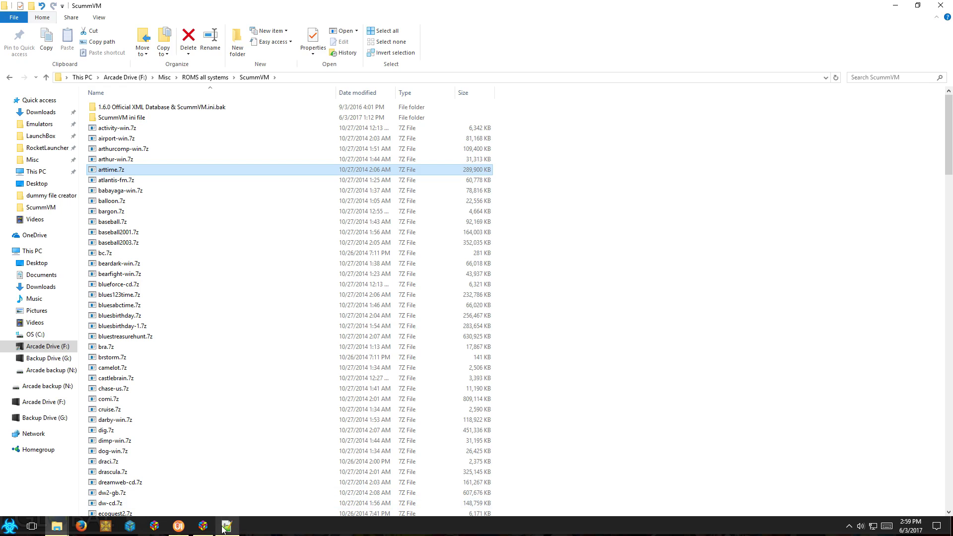
mouse_move(223, 529)
left_click(227, 528)
left_click(227, 528)
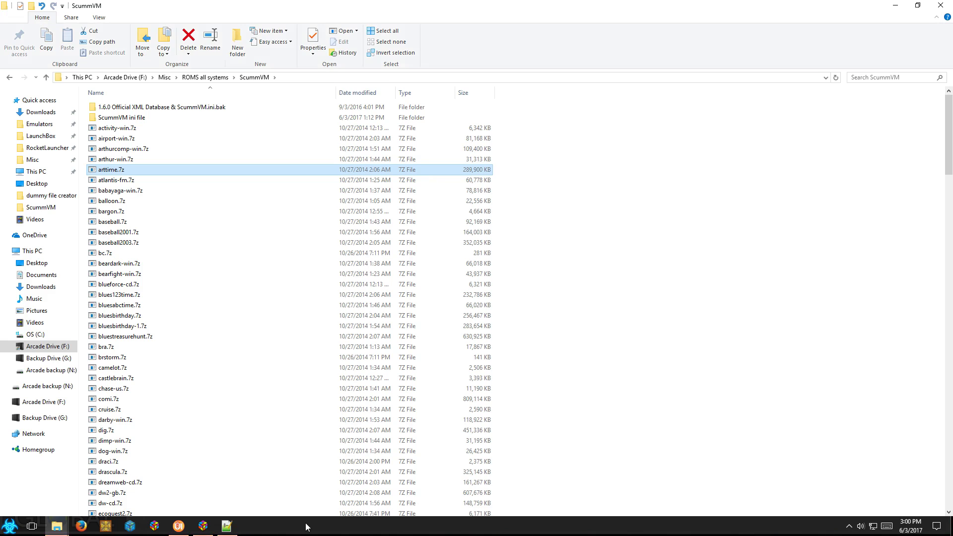
- Find Blue Force in the LaunchBox game list and launch it
left_click(203, 529)
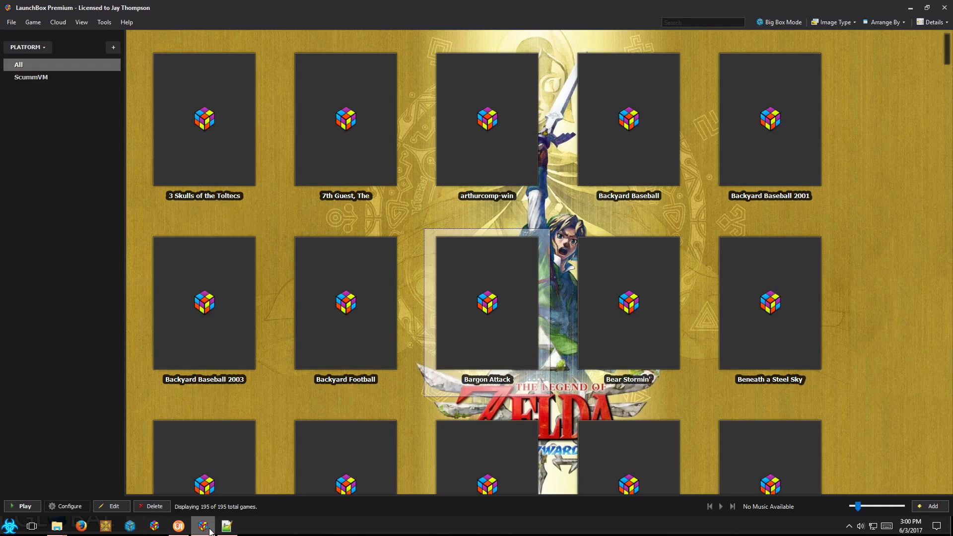
scroll(287, 415, "down", 6)
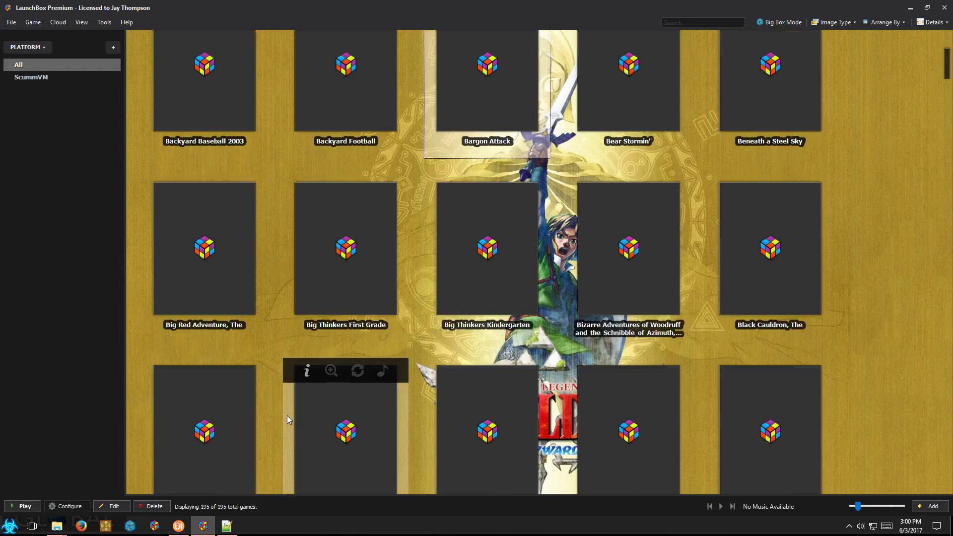
left_click(227, 277)
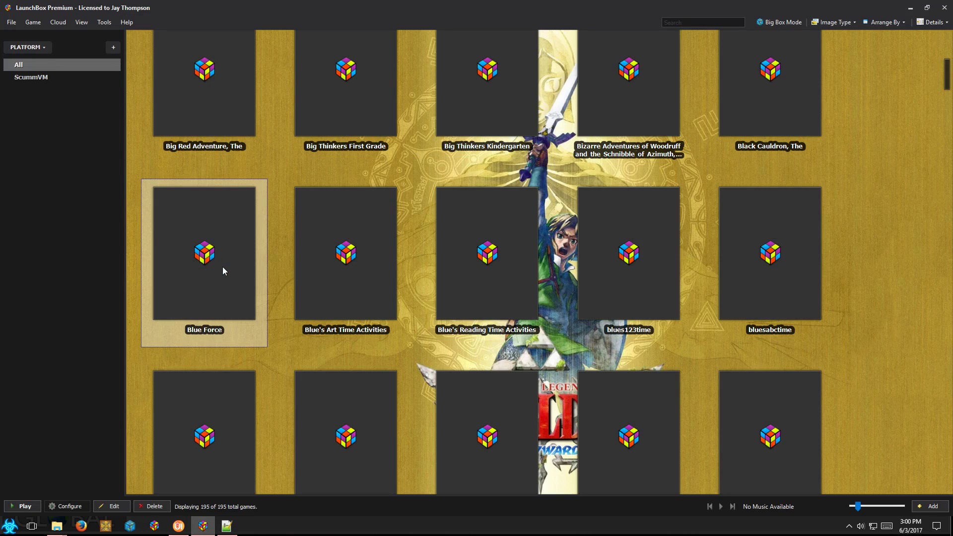
double_click(223, 266)
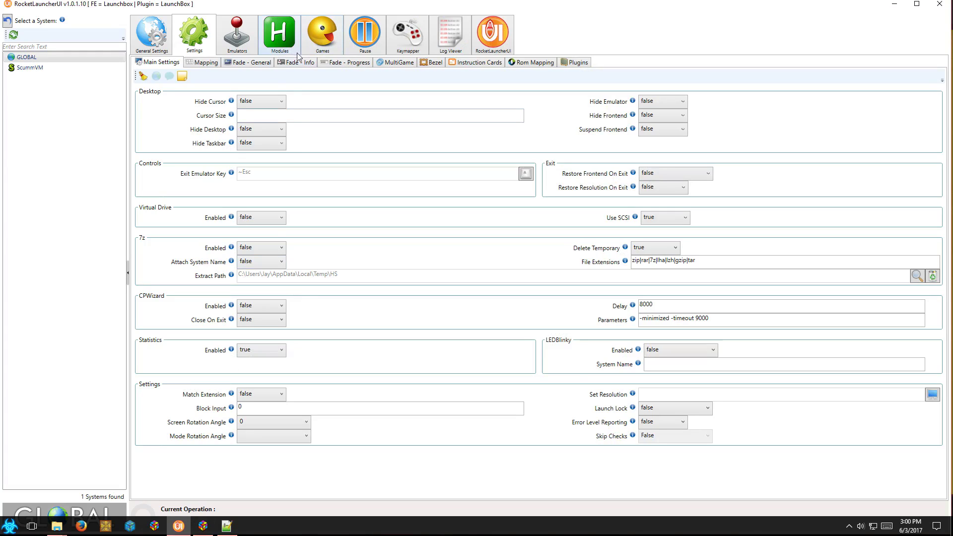
- In RocketLauncherUI's general fade settings for ScummVM, set Fade In Enabled to true, choose its Play Sounds option, and enable Fade Out
left_click(35, 68)
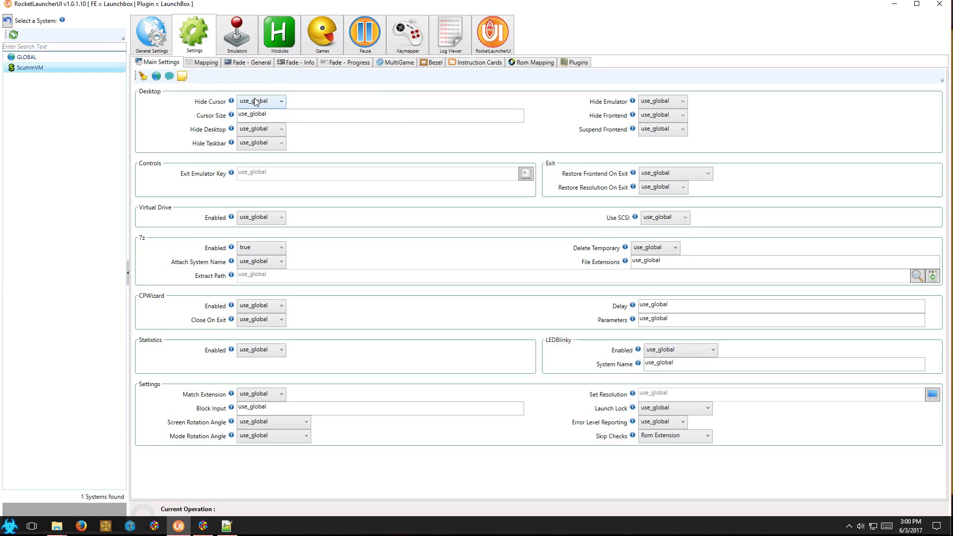
left_click(247, 63)
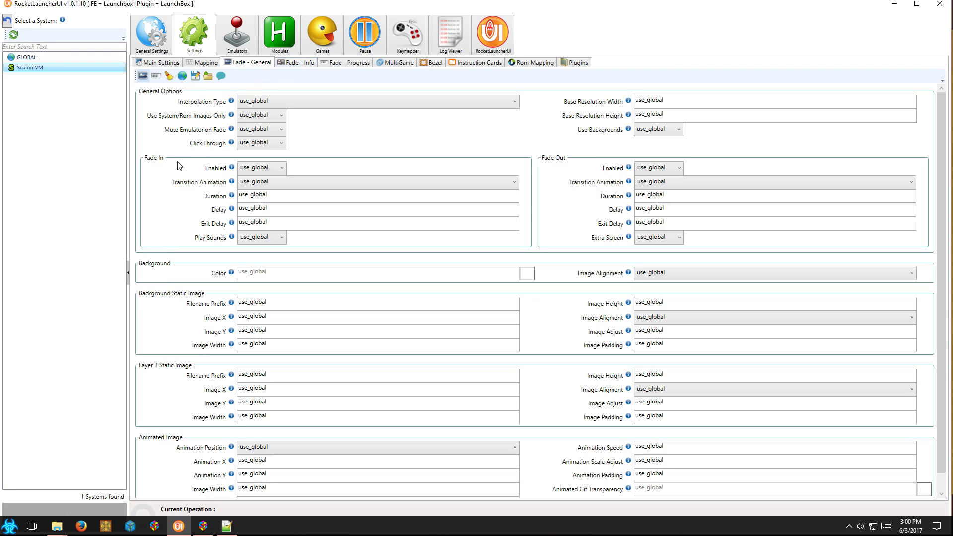
left_click(267, 168)
left_click(262, 190)
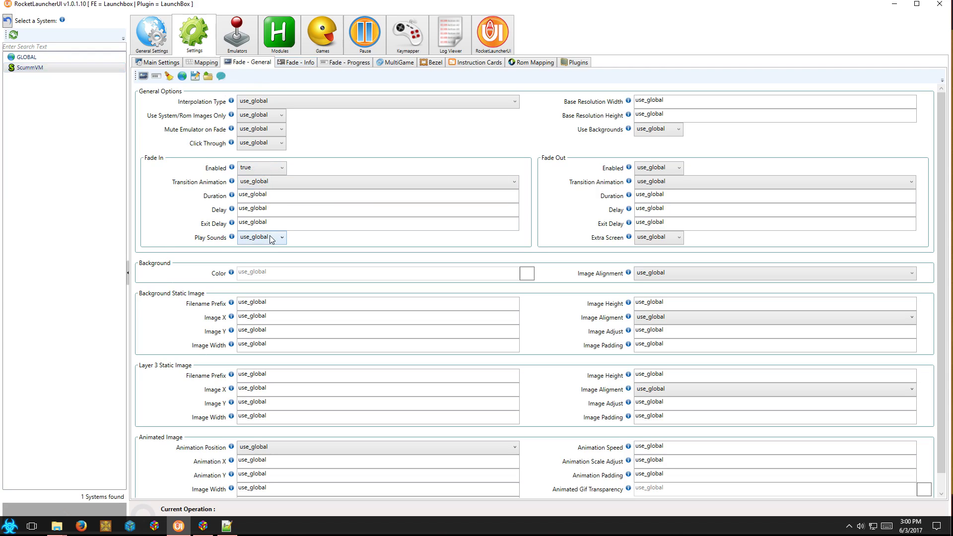
left_click(261, 239)
left_click(257, 266)
left_click(680, 170)
left_click(654, 191)
- Switch to LaunchBox, launch Blue Force again to test the fade settings, and quit the game
left_click(204, 531)
double_click(210, 277)
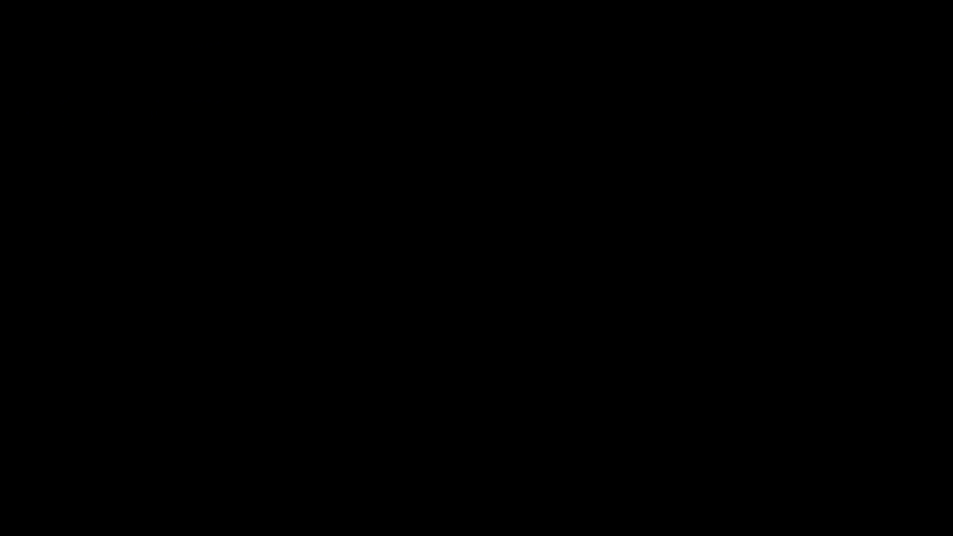
key("ctrl+q")
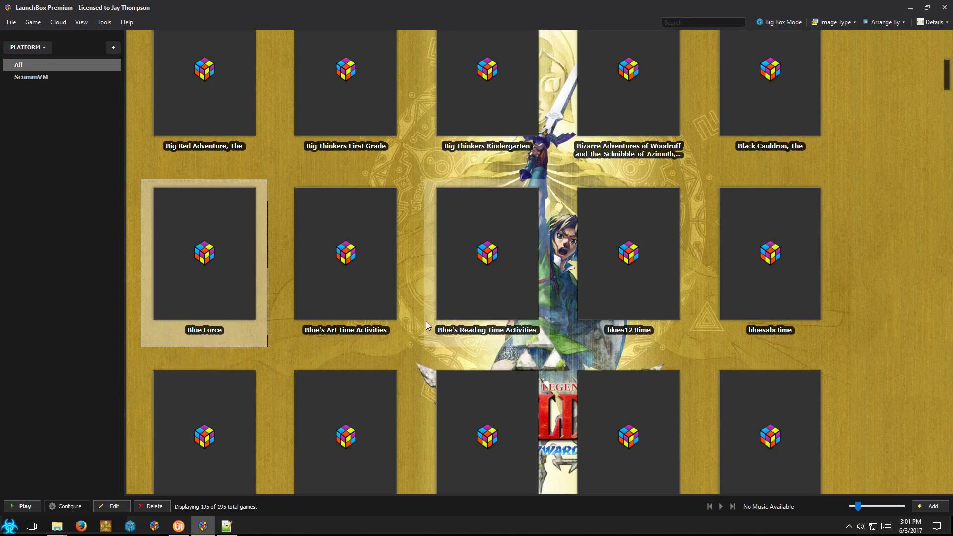